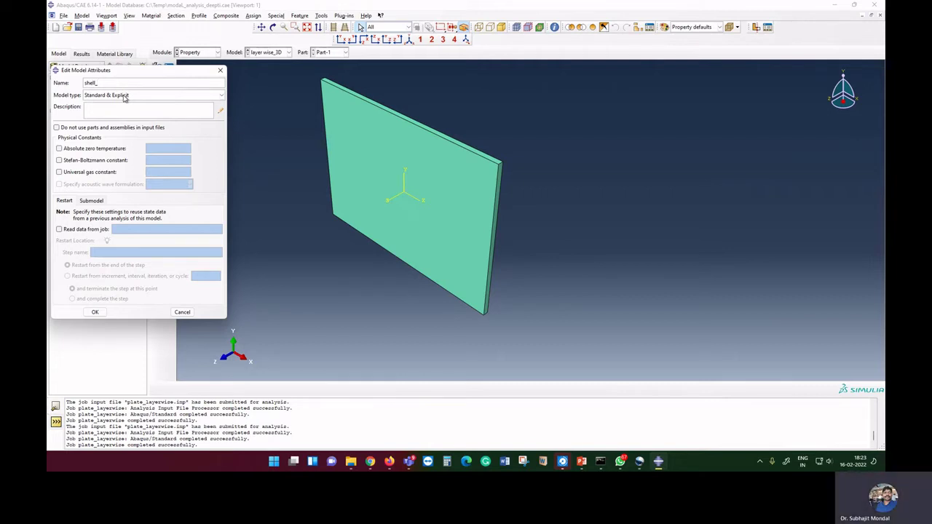
- Name the new model shell_plate, create it, and switch to the Part module
text(plate)
click(98, 314)
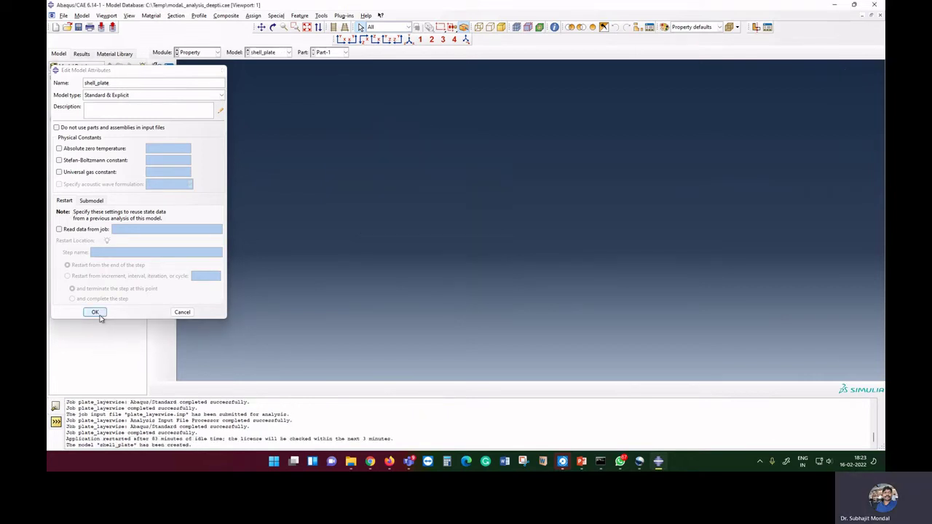
click(208, 53)
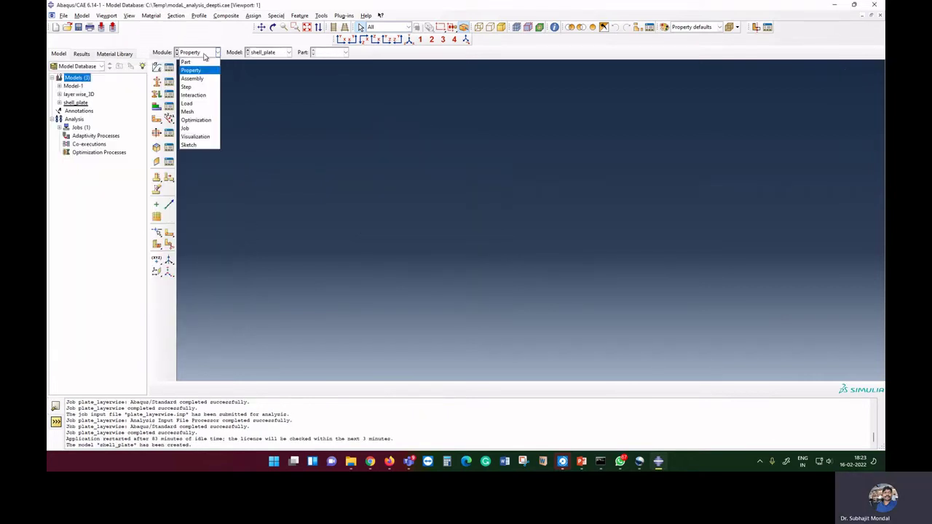
click(199, 61)
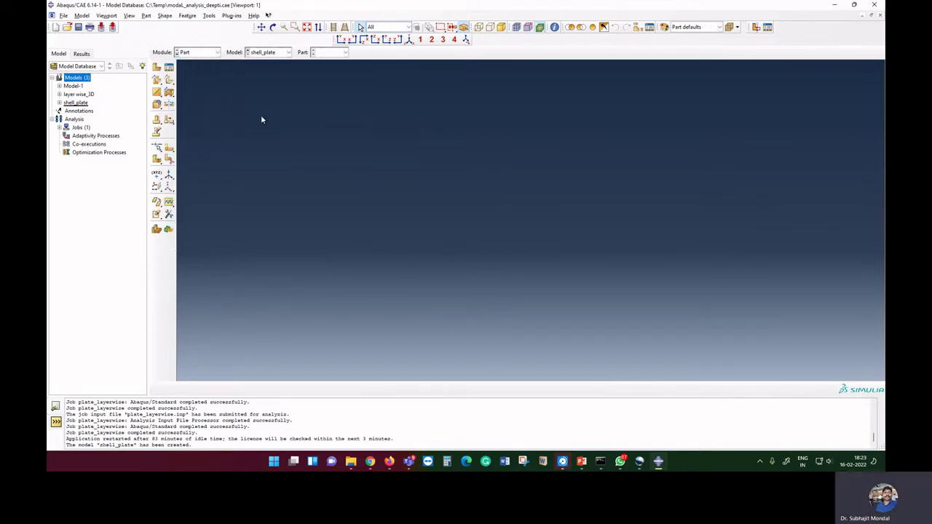
click(156, 68)
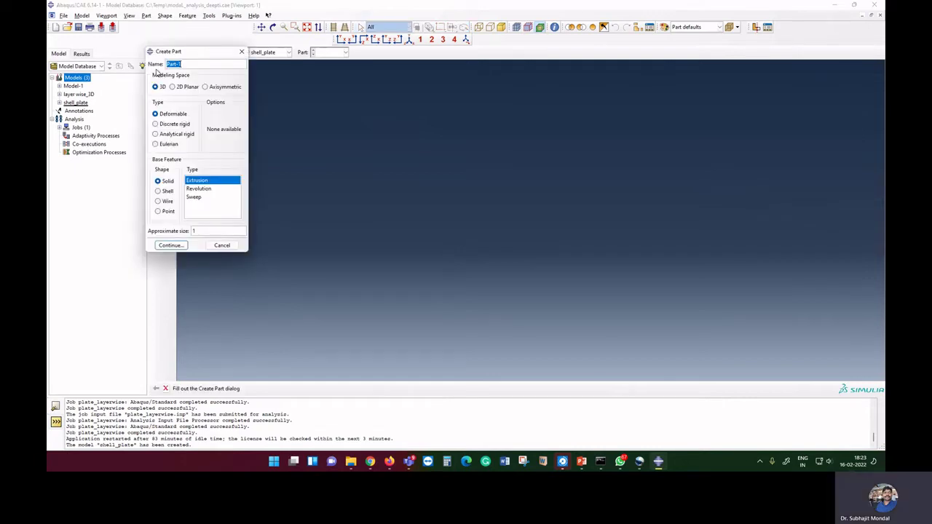
click(241, 52)
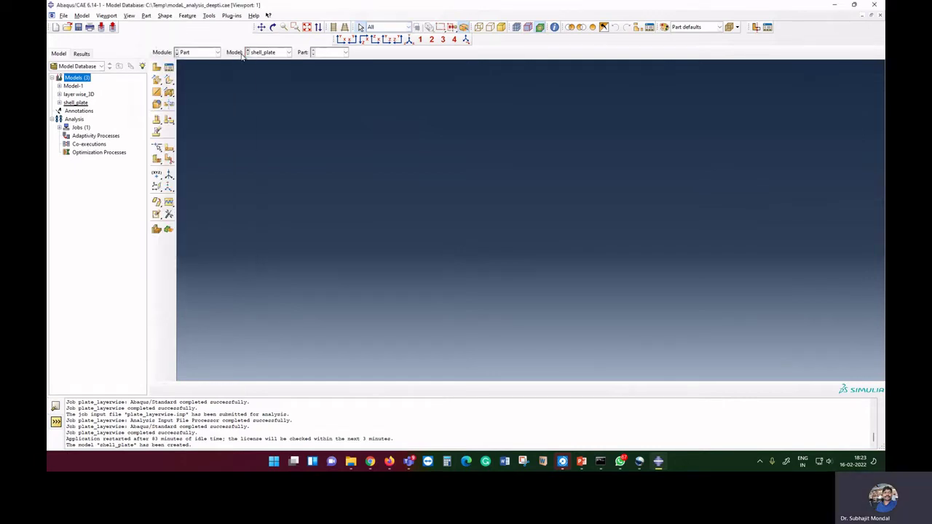
click(188, 54)
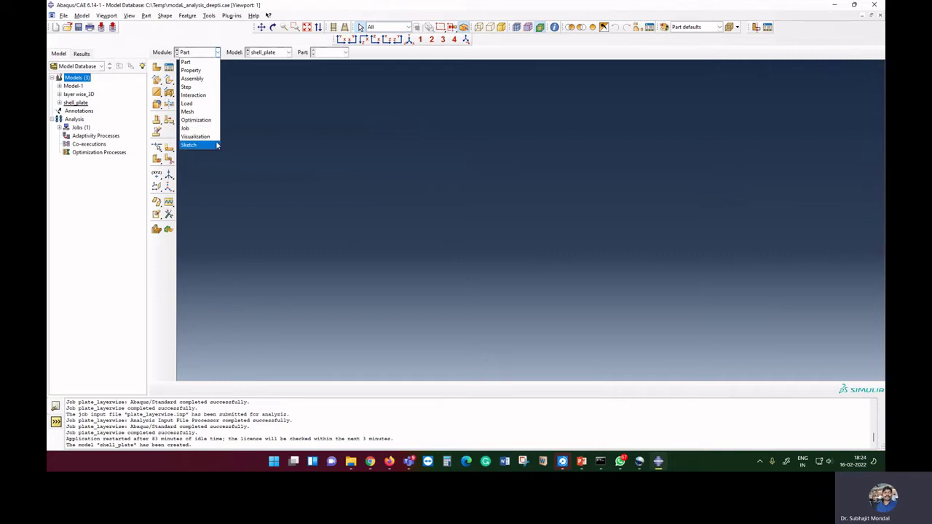
click(155, 73)
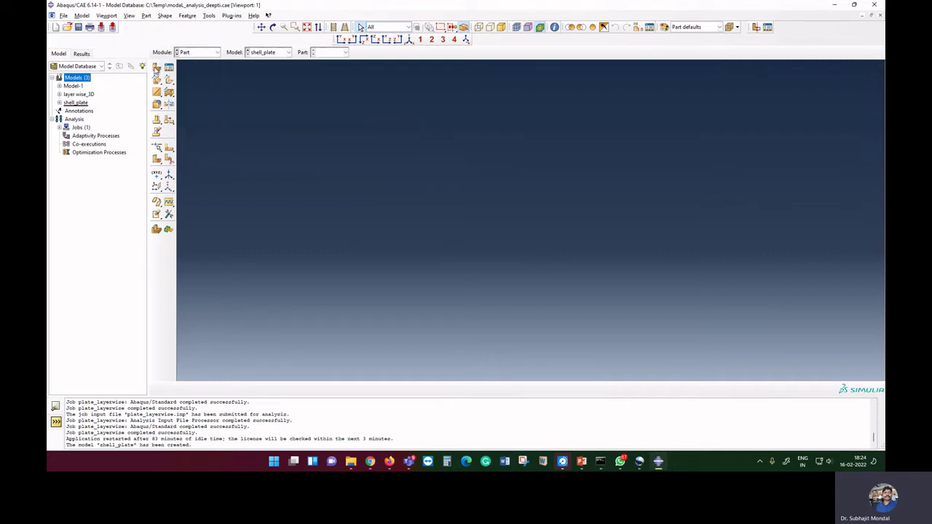
- Start a new 3D deformable part with a planar shell base feature and an approximate size of 1
click(156, 69)
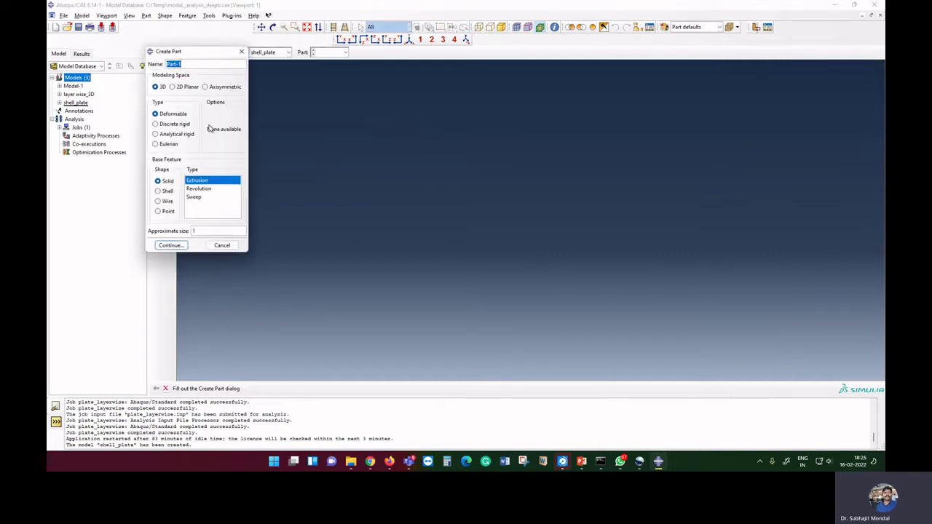
click(166, 192)
click(164, 247)
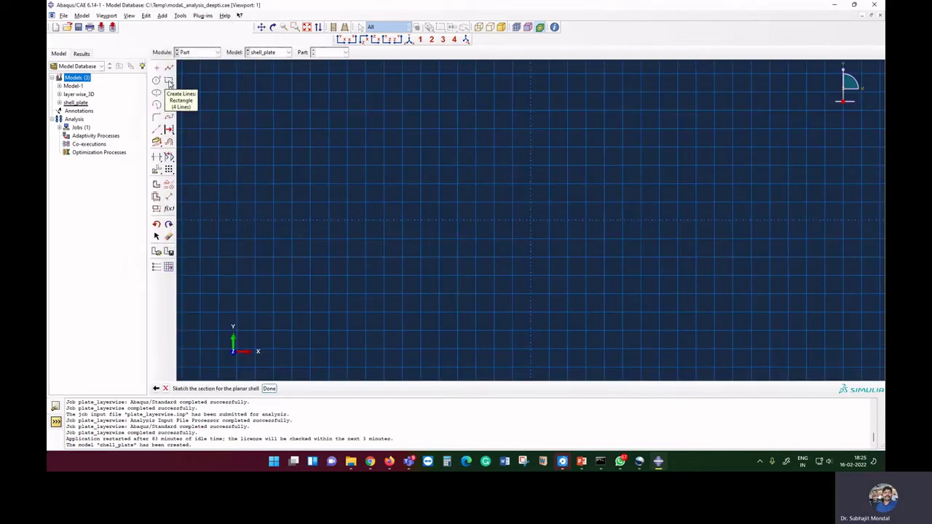
- Sketch a rectangle from corner -200E-3,-150E-3 to corner 200E-3,150E-3 and finish the sketch to create the shell
click(169, 82)
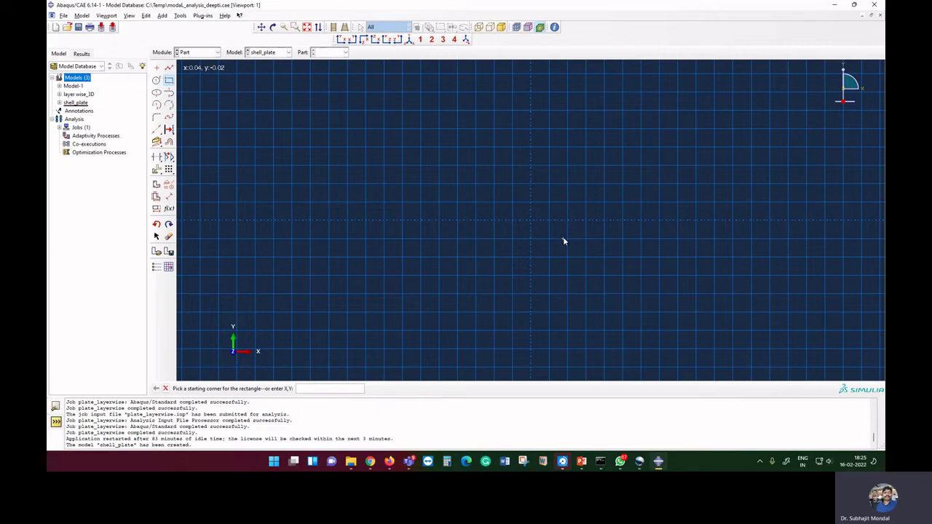
text(-200,)
text(-3)
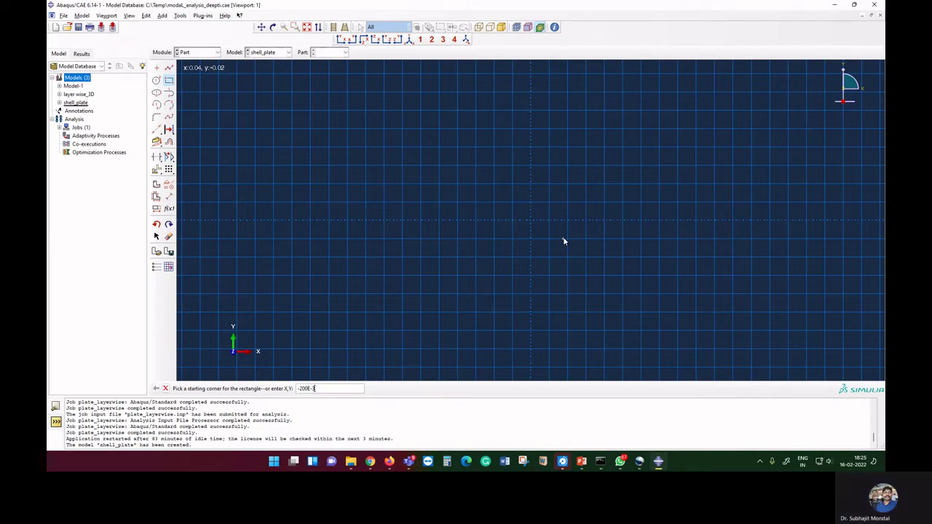
text(,-150)
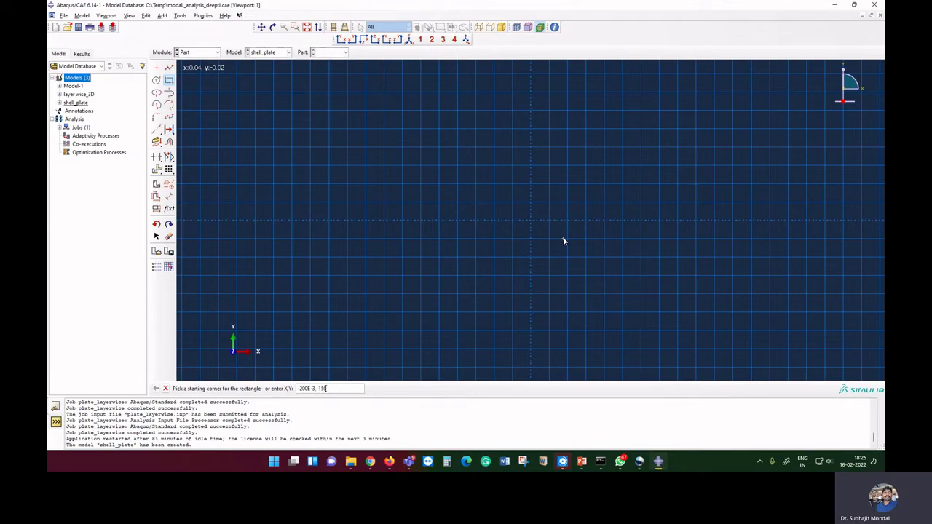
text(E-3)
key(Return)
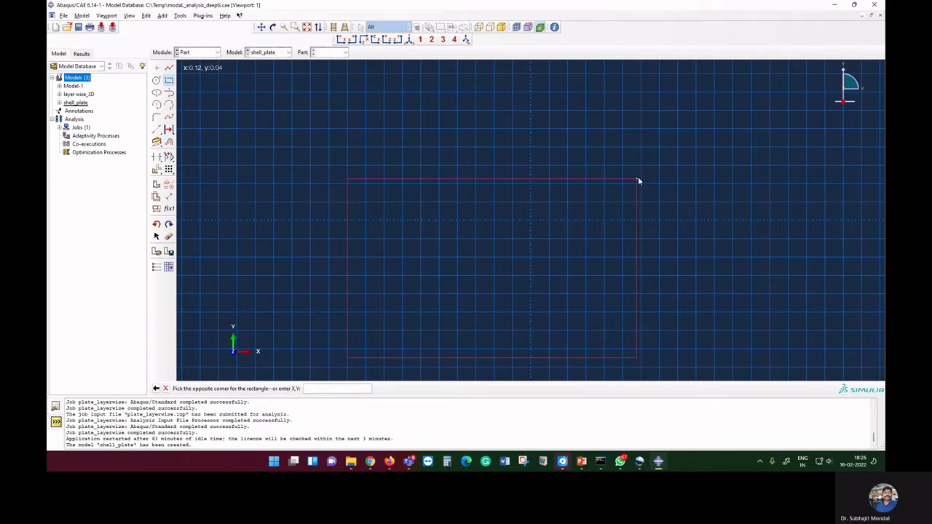
text(200E)
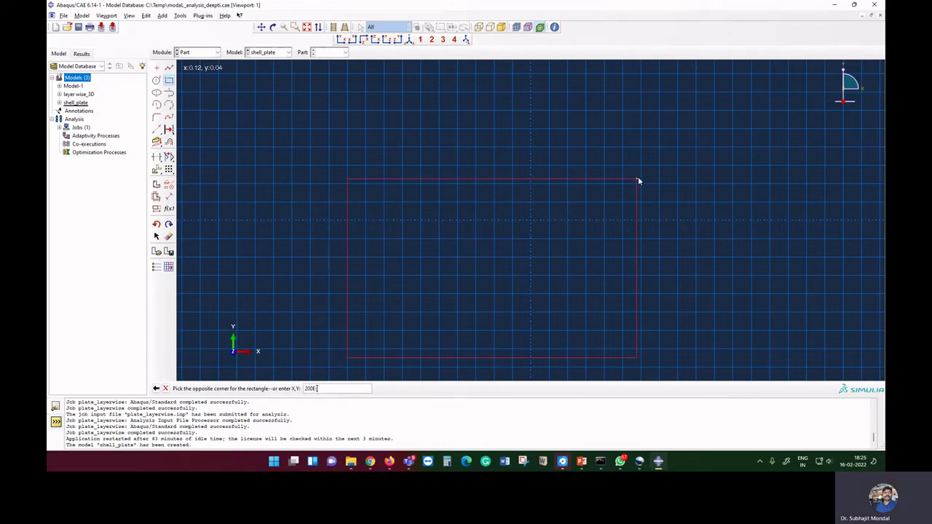
text(-3,150E-3)
key(Return)
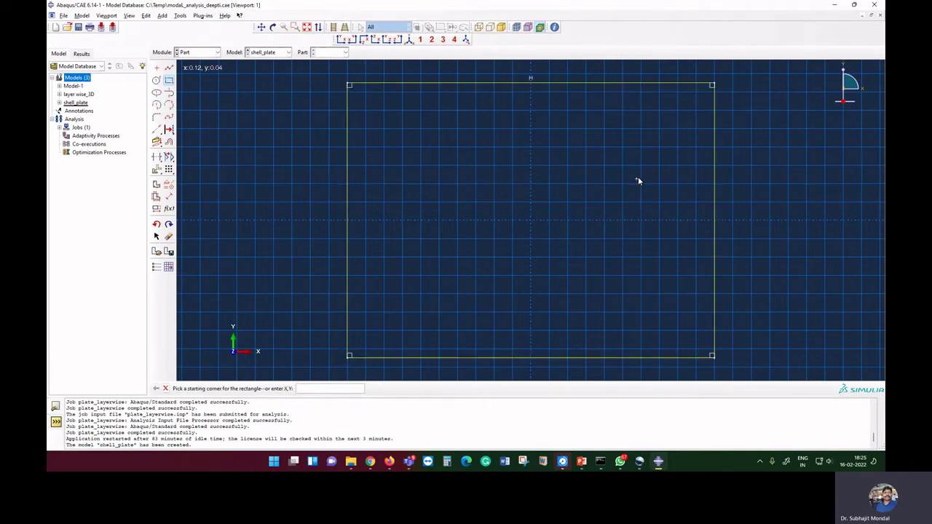
click(166, 389)
click(268, 389)
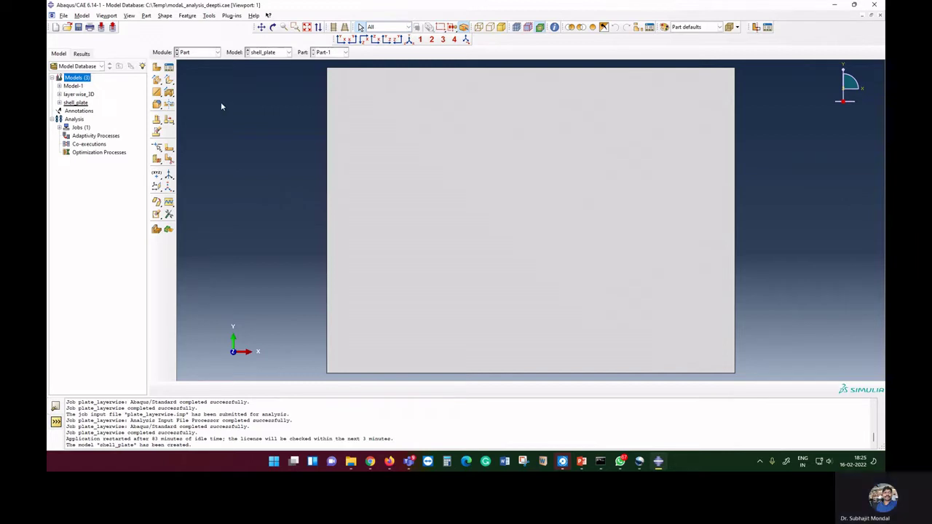
- In the Property module, start a new material, Material-1, with a uniform mass density of 1960
click(206, 53)
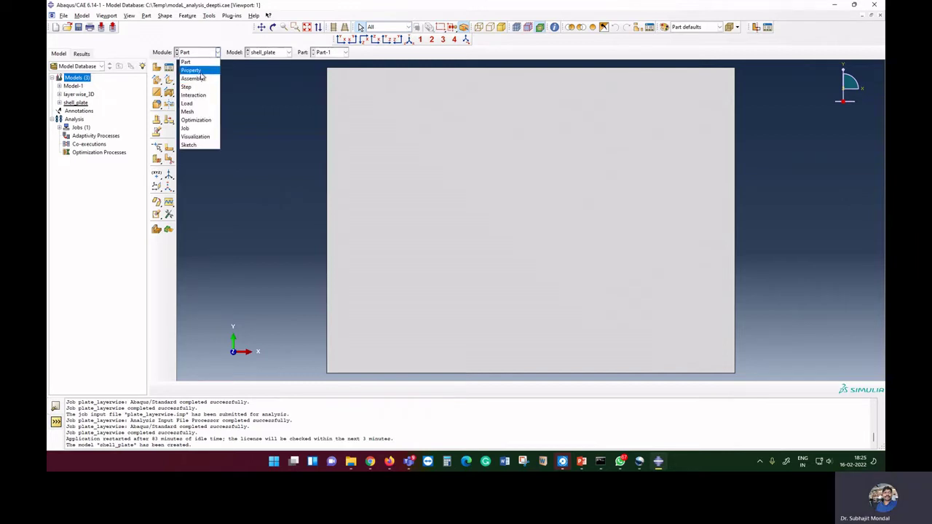
click(195, 70)
click(157, 67)
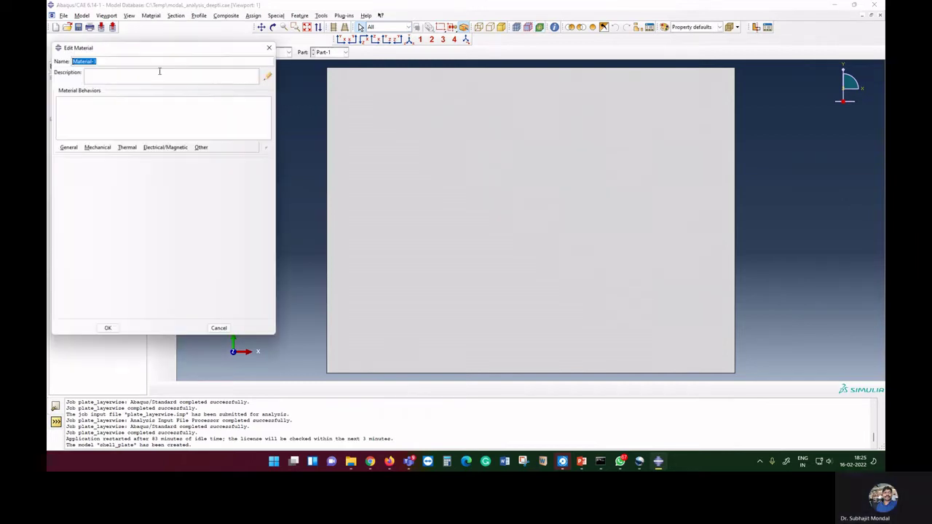
click(69, 147)
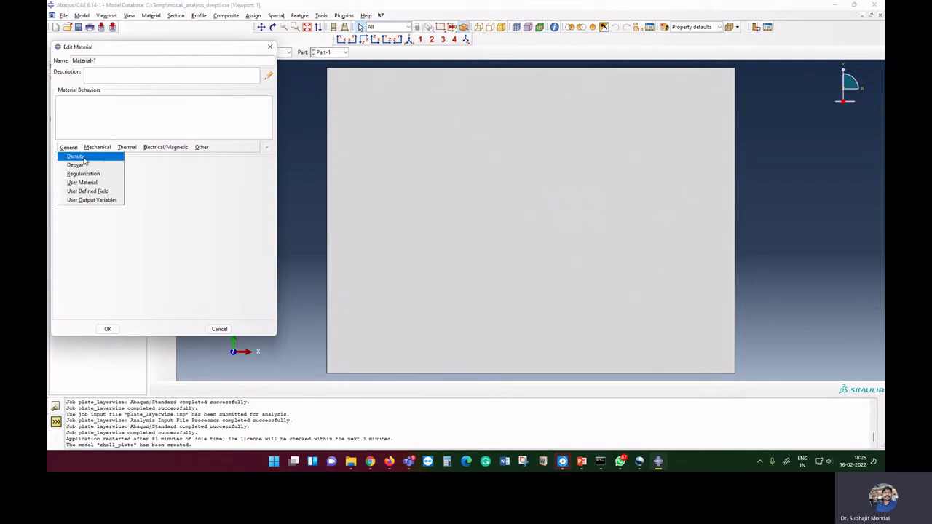
click(75, 157)
click(96, 232)
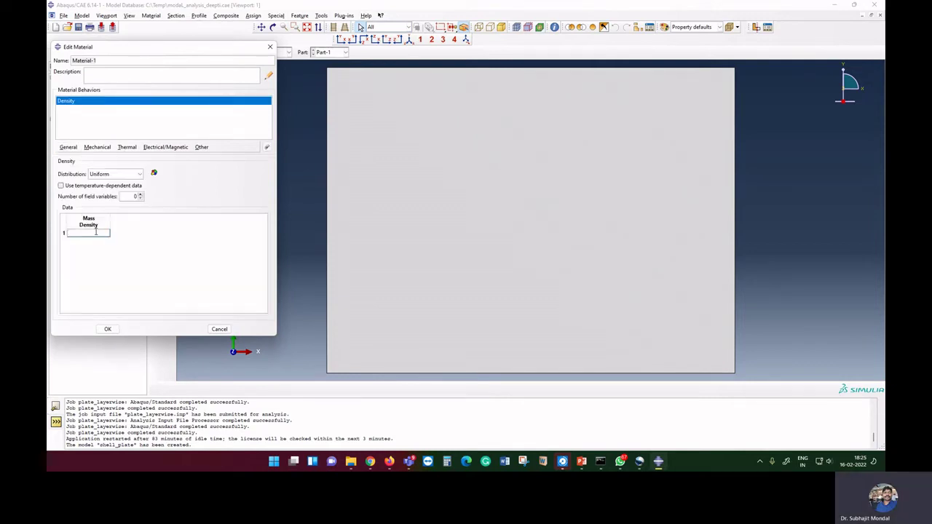
text(1960)
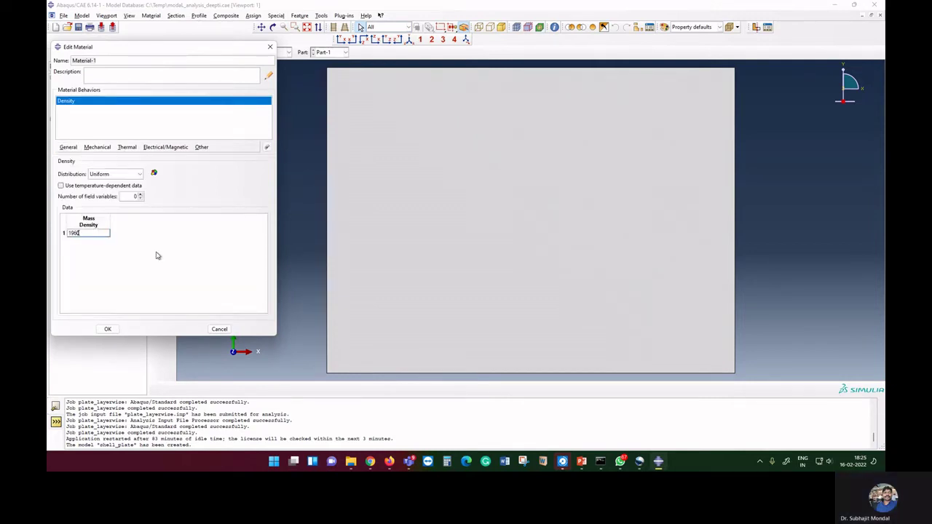
key(Return)
- Add an Elastic behavior to the material and set its type to Engineering Constants
click(98, 147)
mouse_move(108, 159)
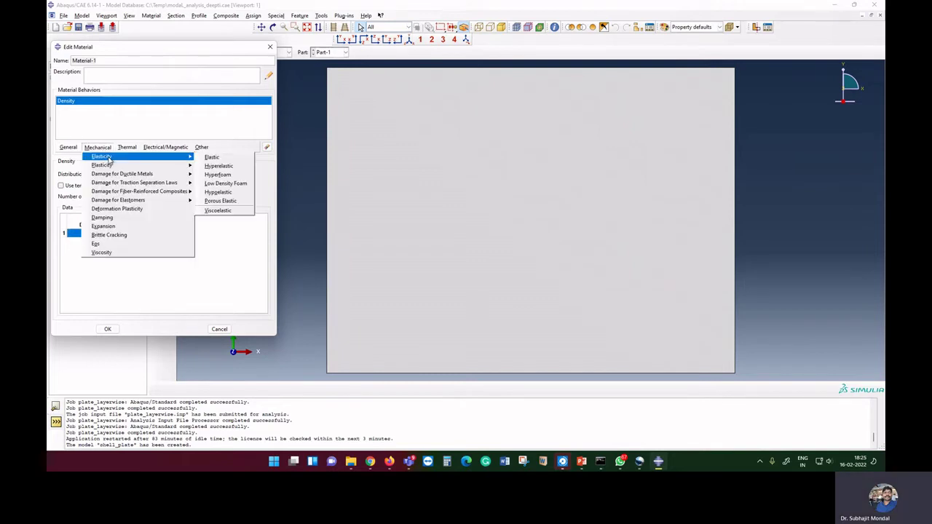
click(213, 158)
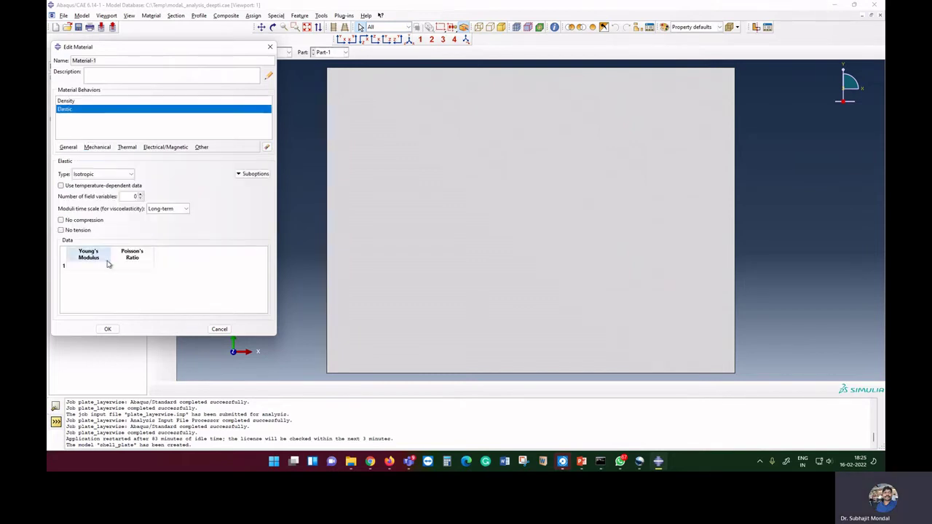
click(108, 175)
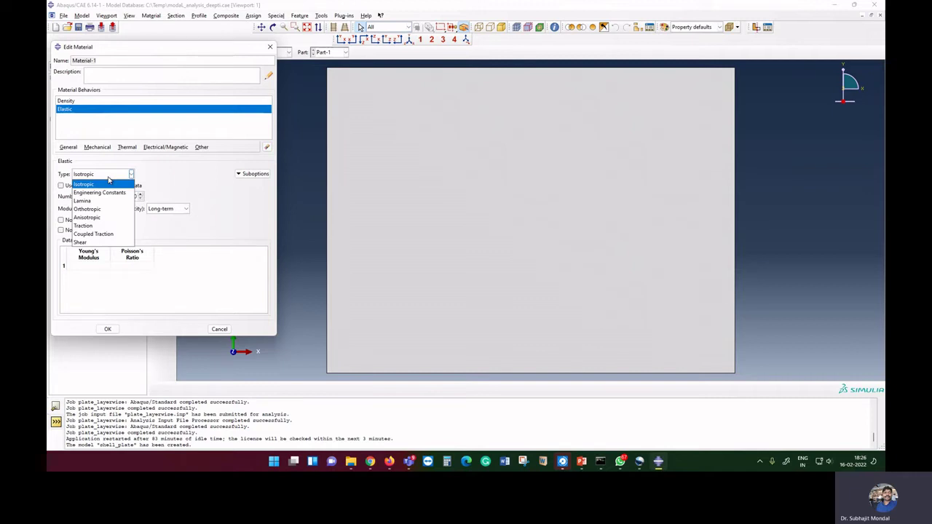
click(108, 197)
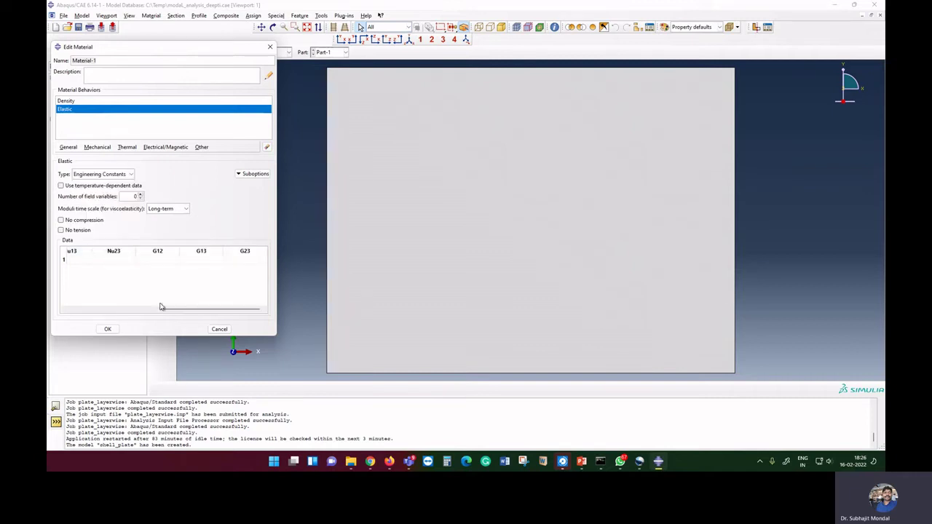
drag(177, 311, 81, 312)
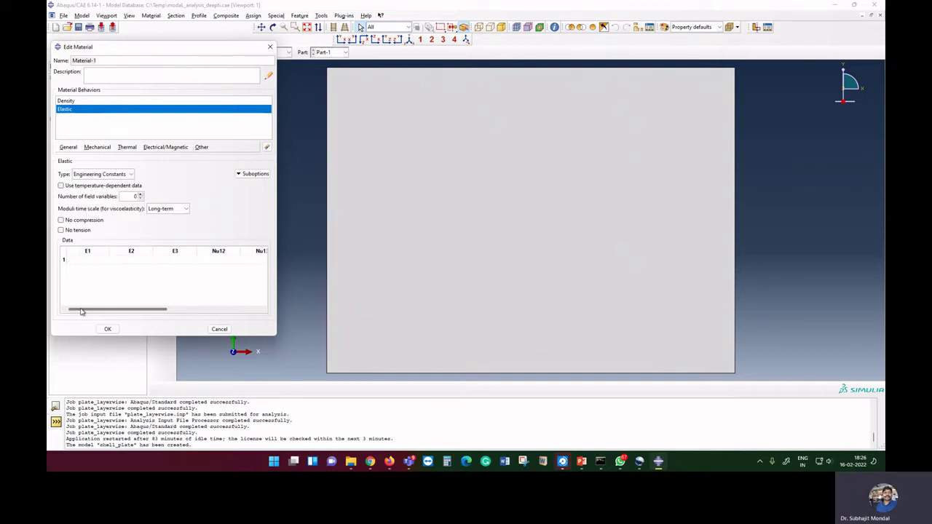
- Enter the material's elastic moduli: E1 35E9, E2 30E9 and E3 20E9
click(84, 261)
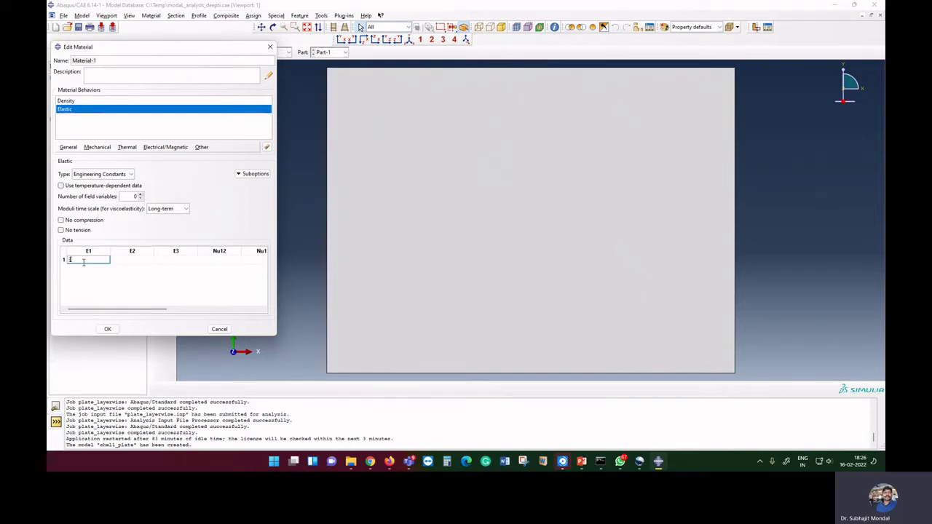
text(35E9)
key(Tab)
text(3)
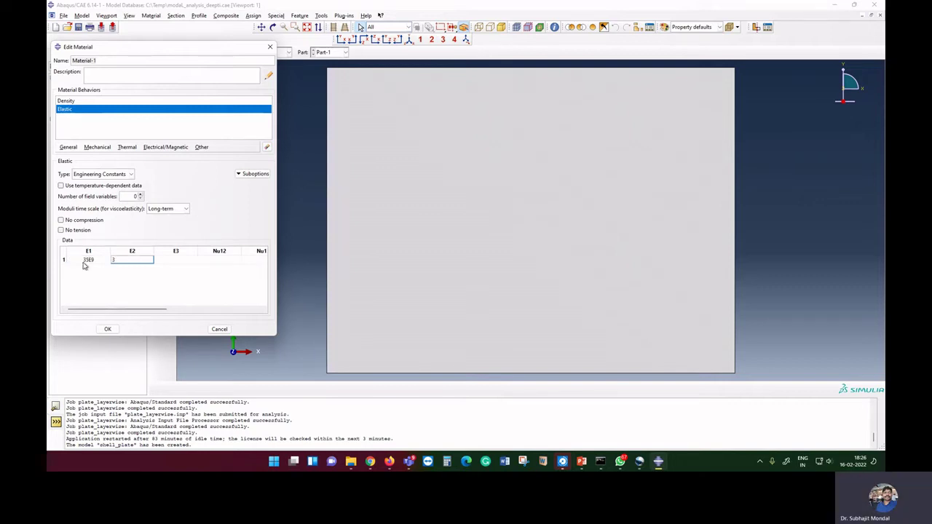
text(0E9)
key(Tab)
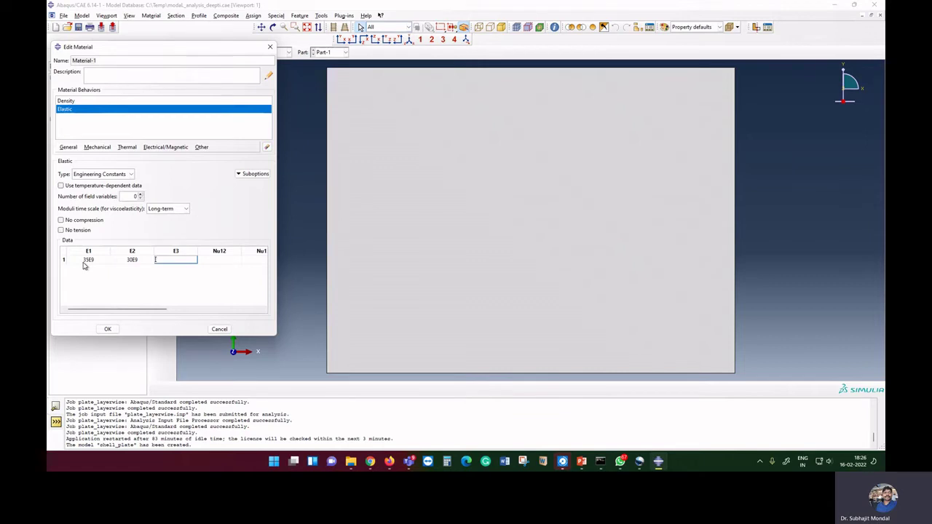
text(20E9)
key(Tab)
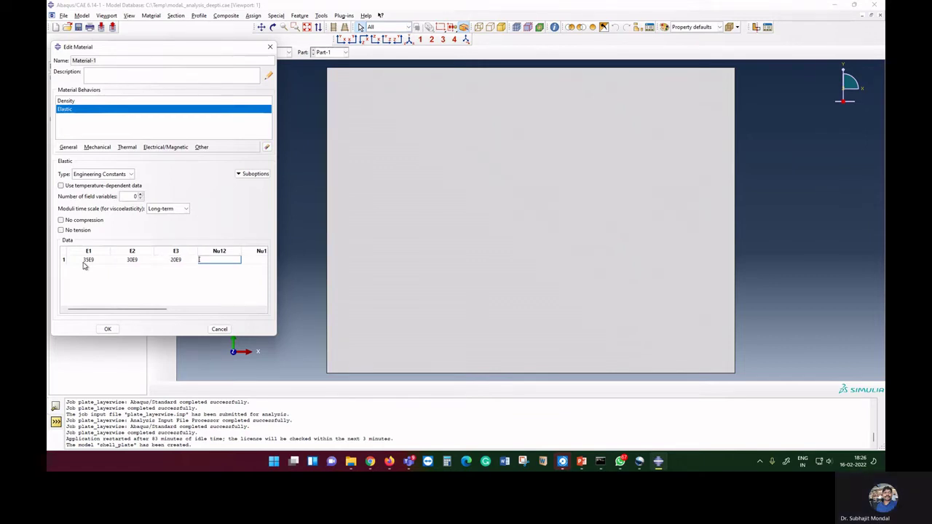
- Set the Poisson's ratios Nu12, Nu13 and Nu23 to 0.25 each
text(0.2)
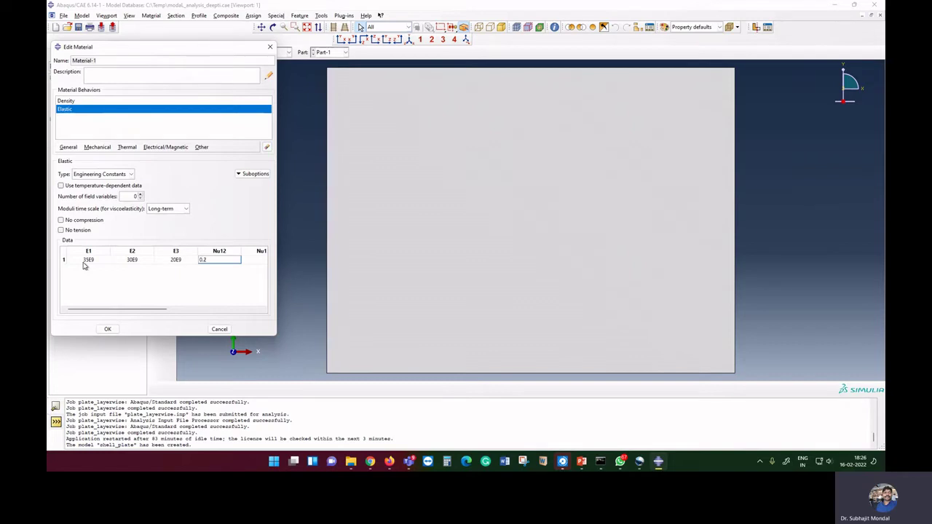
text(5)
key(Tab)
text(0.25)
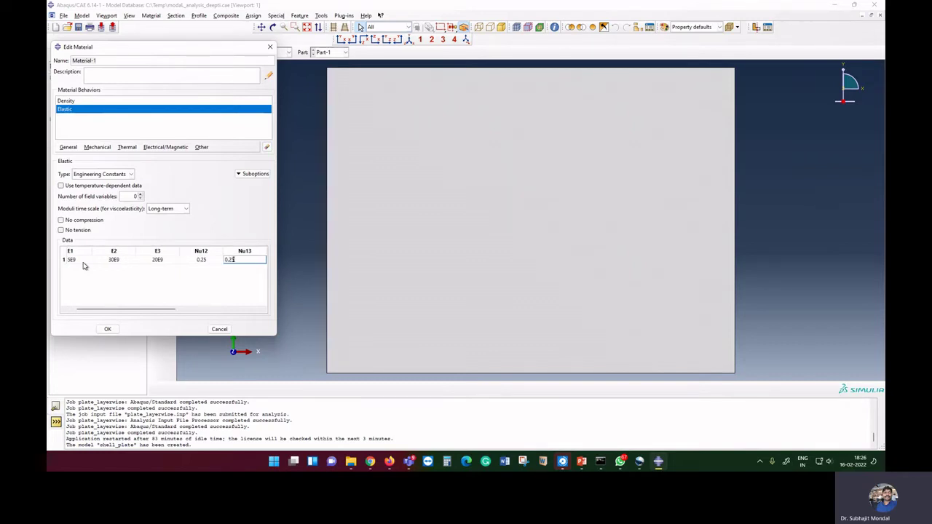
key(Tab)
text(0.25)
key(Tab)
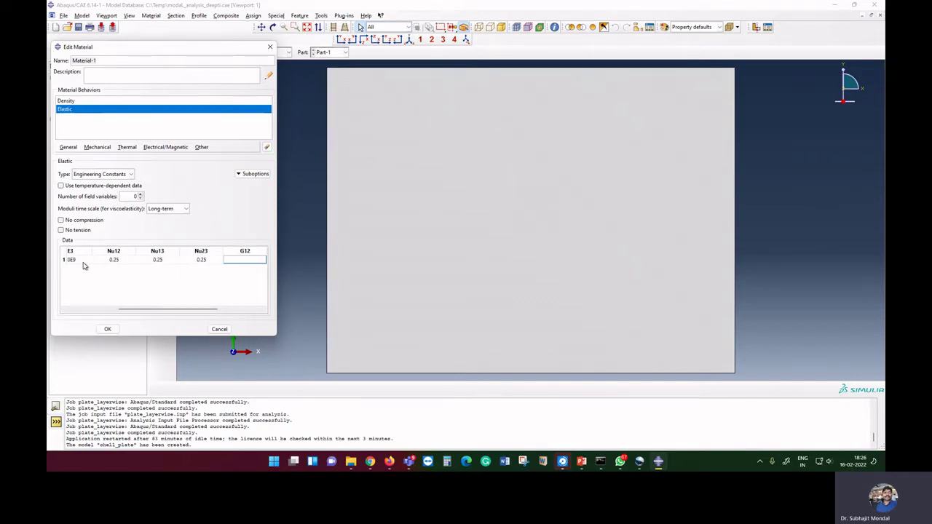
- Enter shear moduli G12 7E9 and G13 5E9, fill in G23, and save the material
text(7E9)
key(Tab)
text(5E9)
key(Tab)
text(5E)
click(107, 328)
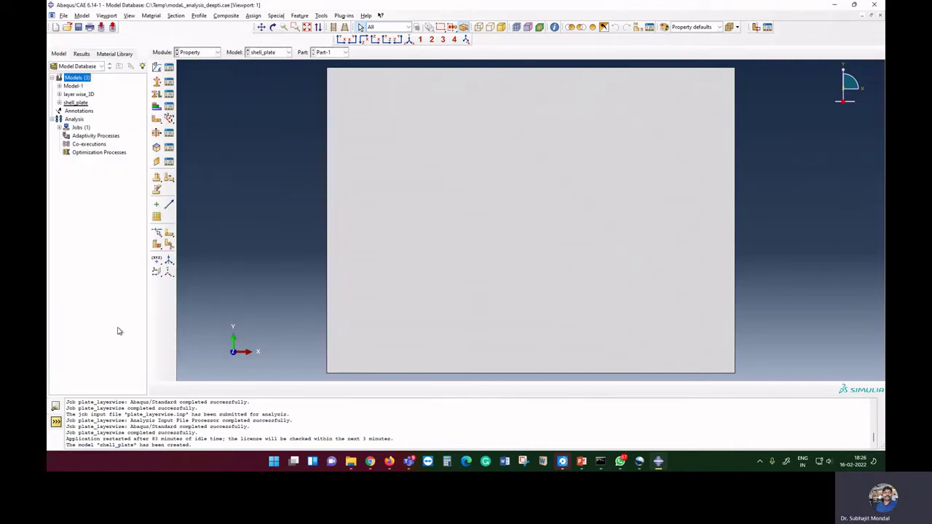
- Create a homogeneous shell section with thickness 10e-3 and Material-1, and assign it to the plate
click(158, 85)
click(104, 96)
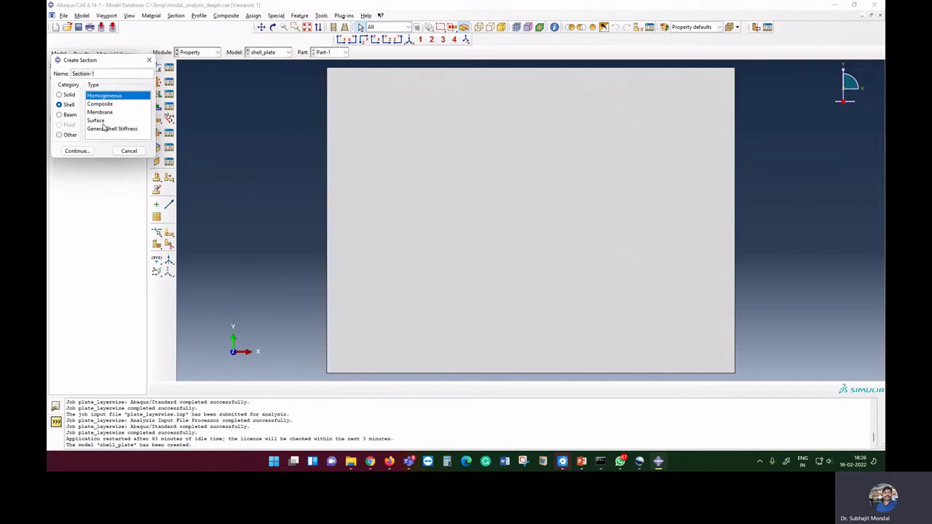
click(81, 151)
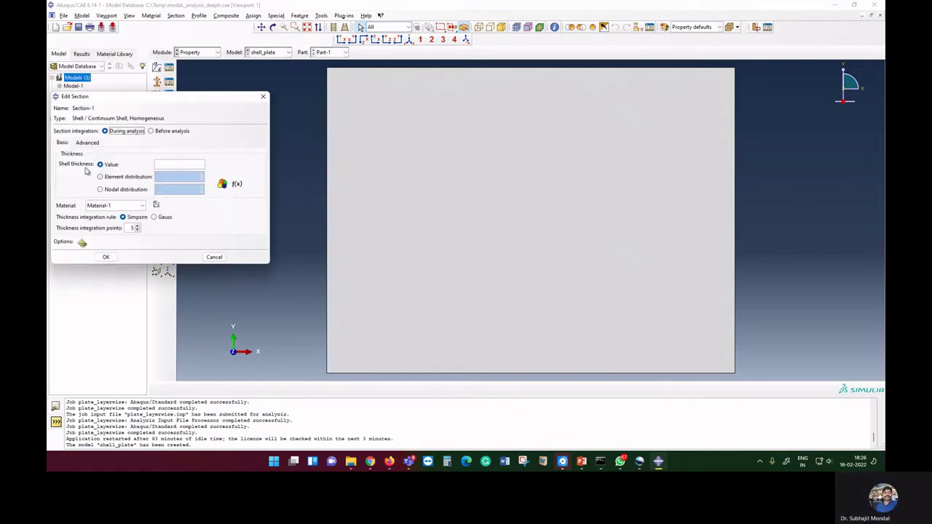
click(161, 165)
text(10e-3)
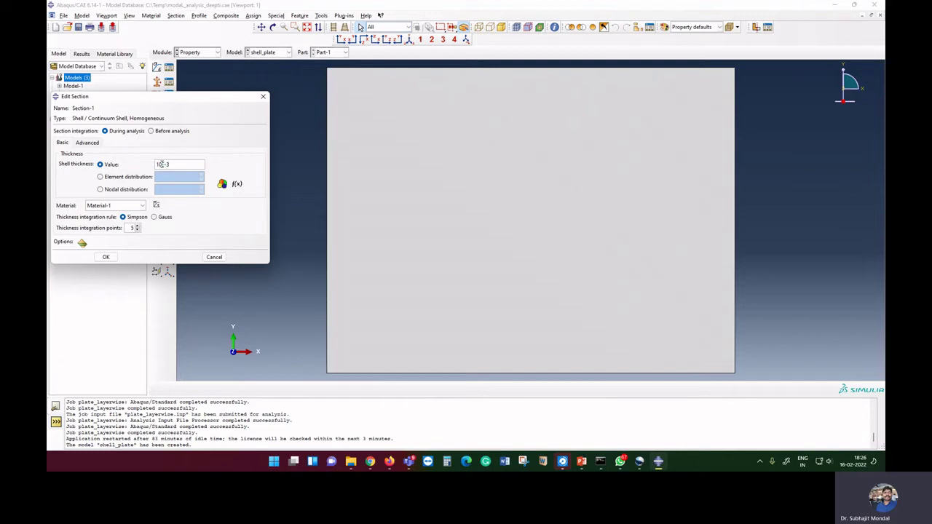
click(106, 258)
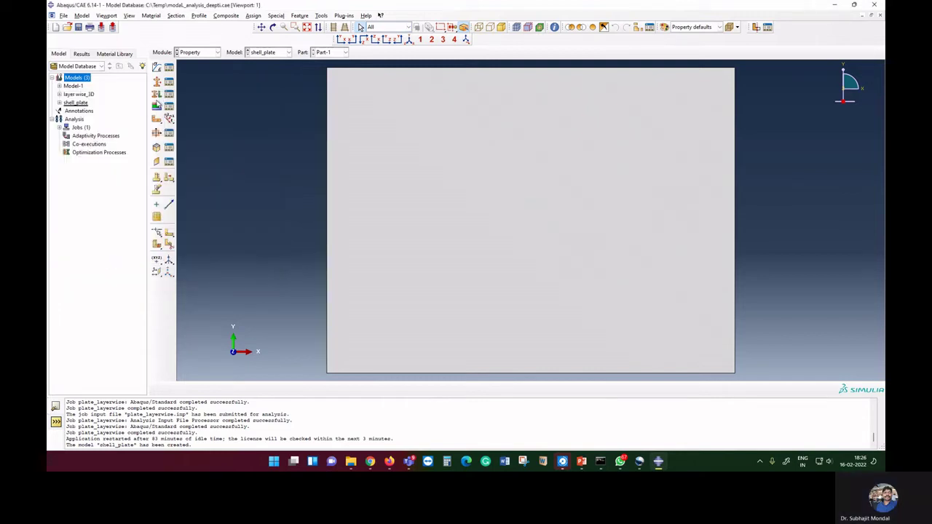
click(157, 107)
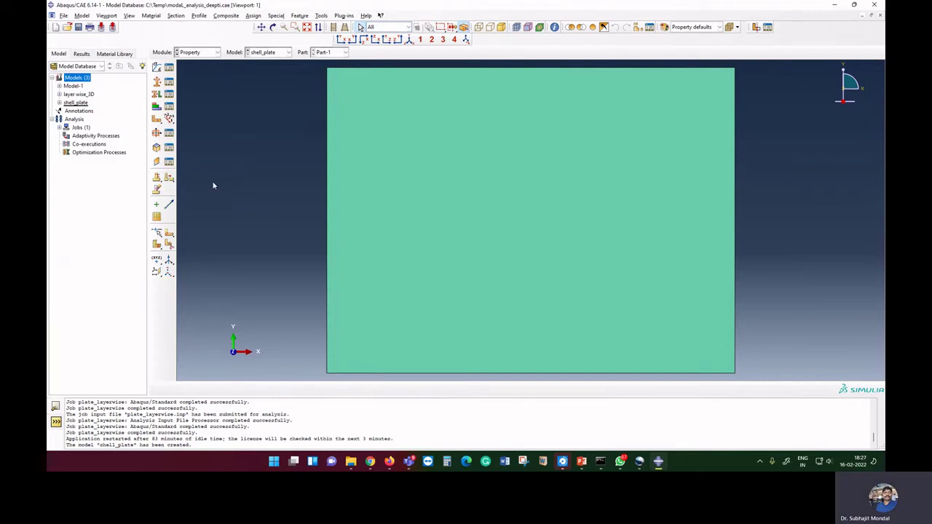
- Create a dependent instance of Part-1 in the assembly
click(208, 53)
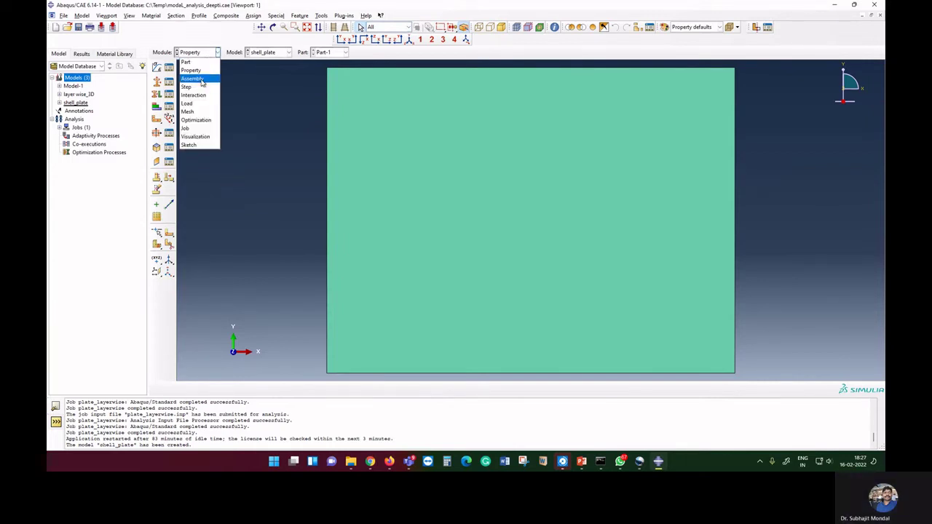
click(193, 78)
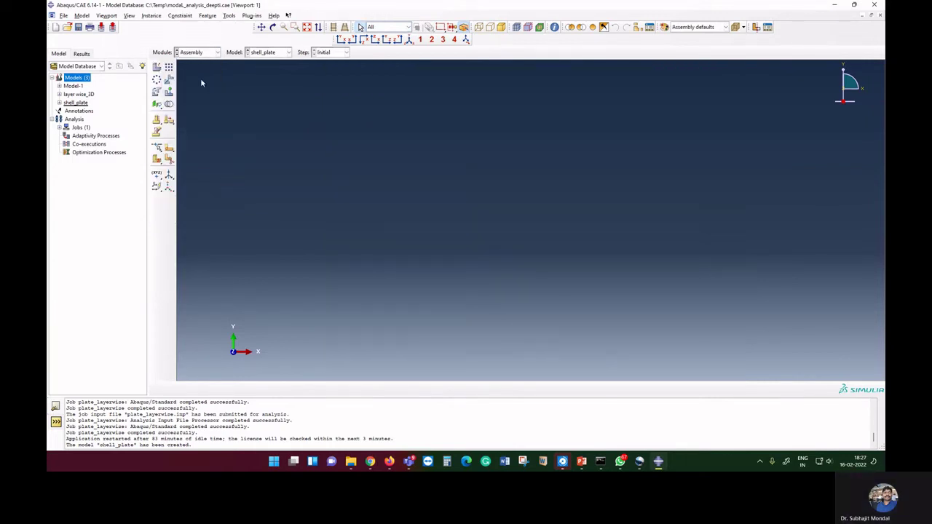
click(158, 67)
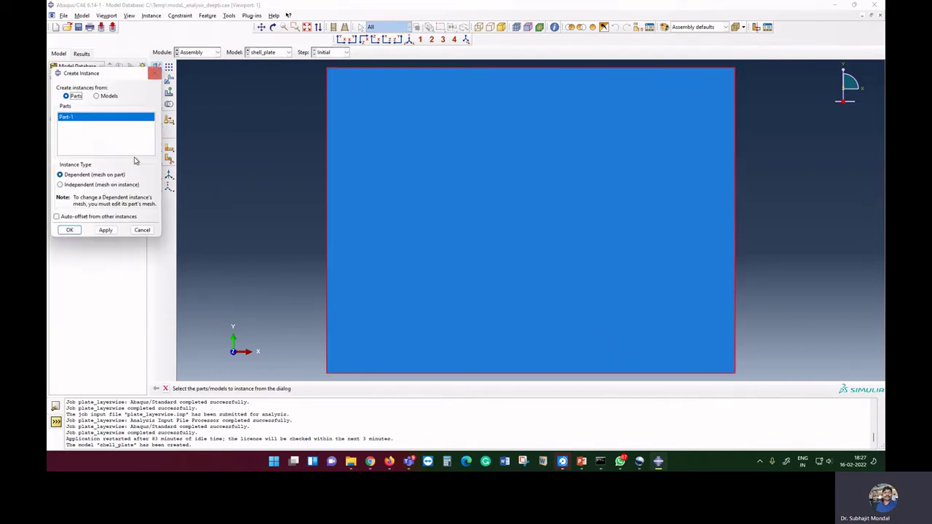
click(69, 230)
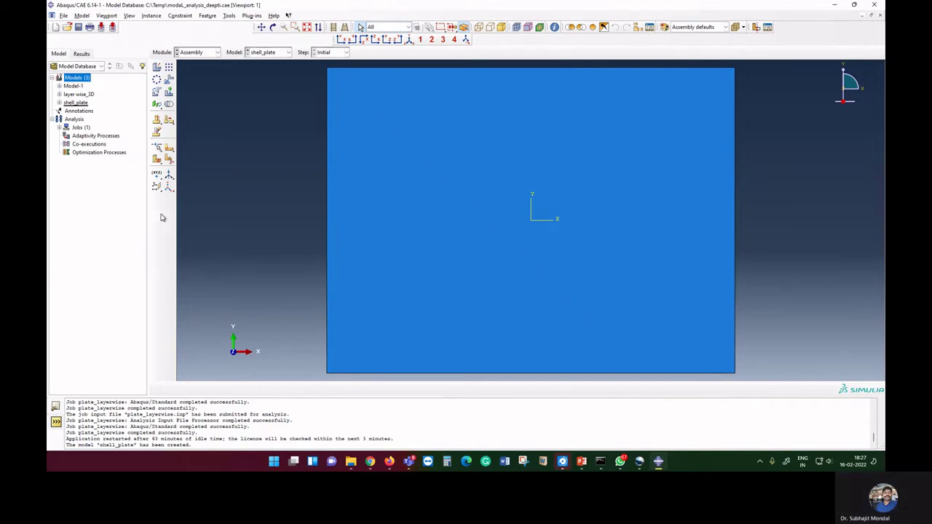
- Create a linear perturbation Frequency step after the Initial step
click(208, 53)
click(204, 88)
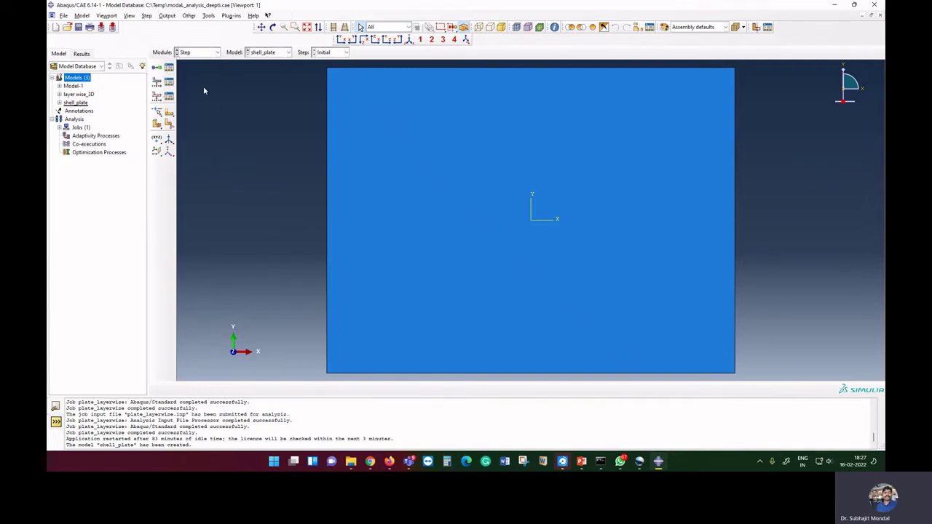
click(157, 71)
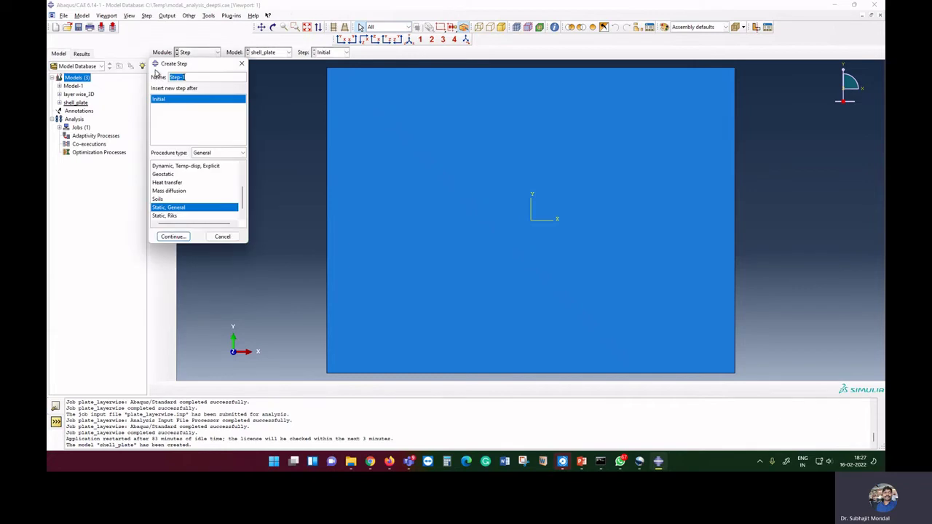
click(220, 152)
click(219, 164)
click(182, 173)
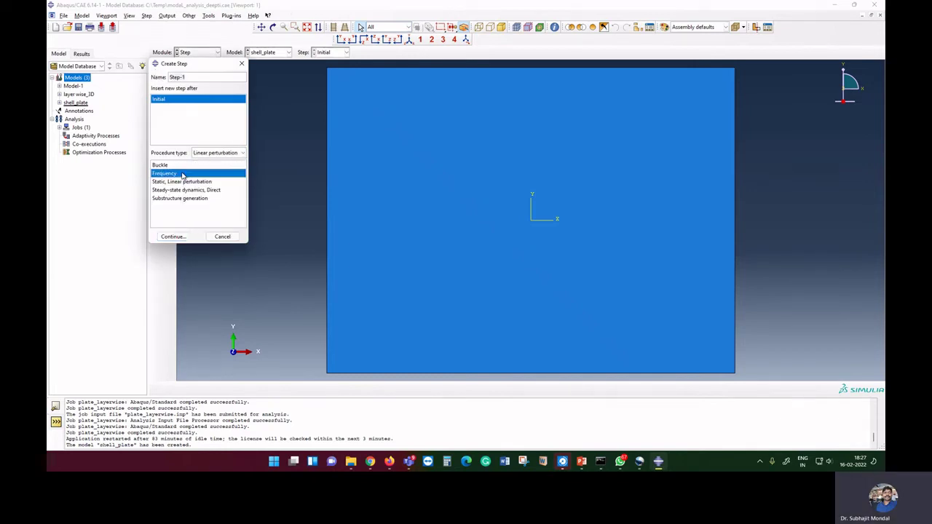
click(173, 236)
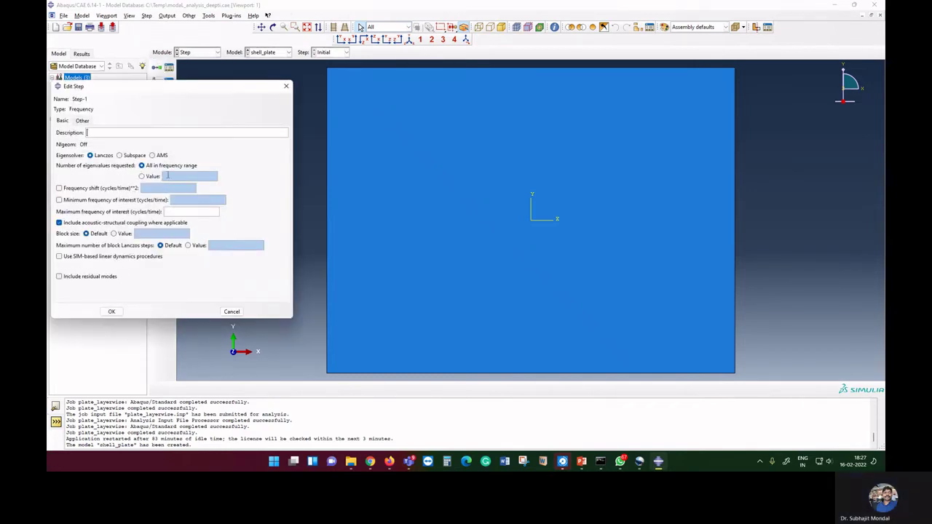
- Request 5 eigenvalues with a minimum frequency of interest of 1, and save the frequency step
click(142, 176)
click(170, 176)
text(5)
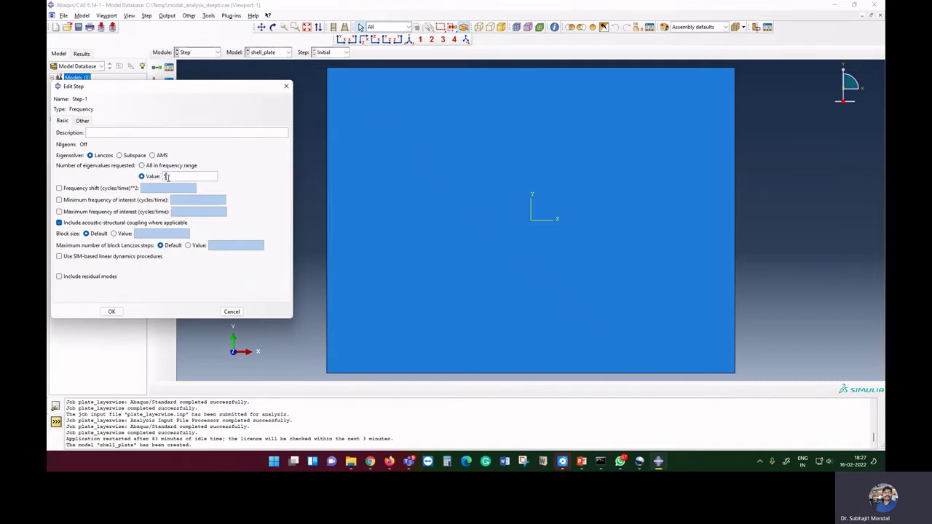
click(127, 201)
click(189, 199)
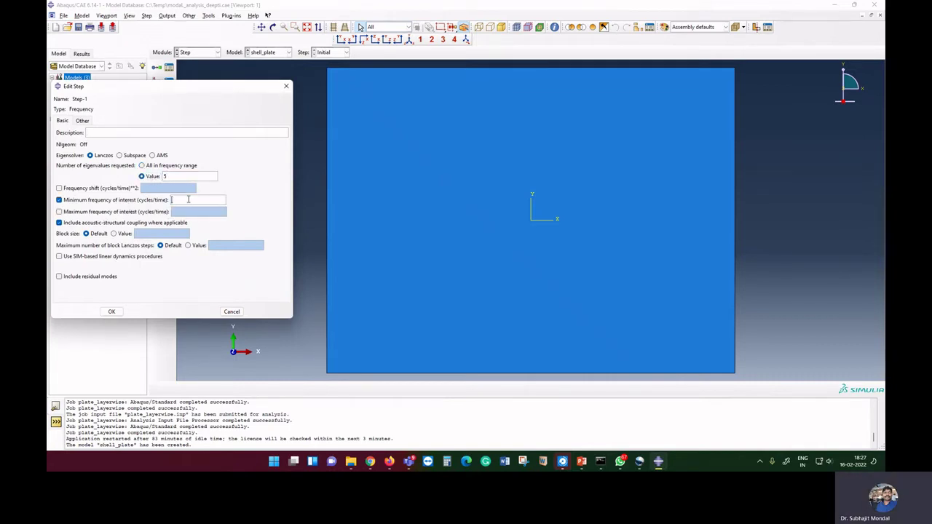
text(1)
click(113, 312)
- In the Mesh module, seed the part's two horizontal edges by number with 10 elements each
click(200, 54)
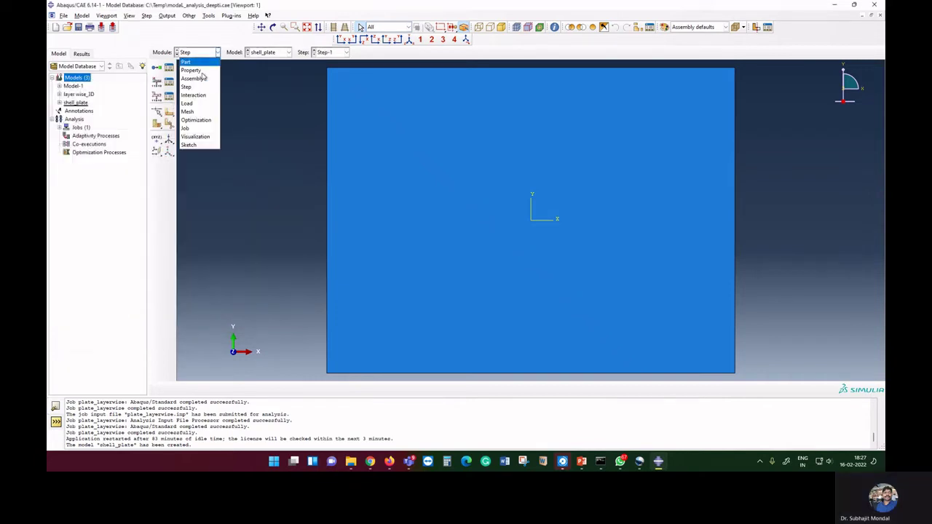
click(205, 113)
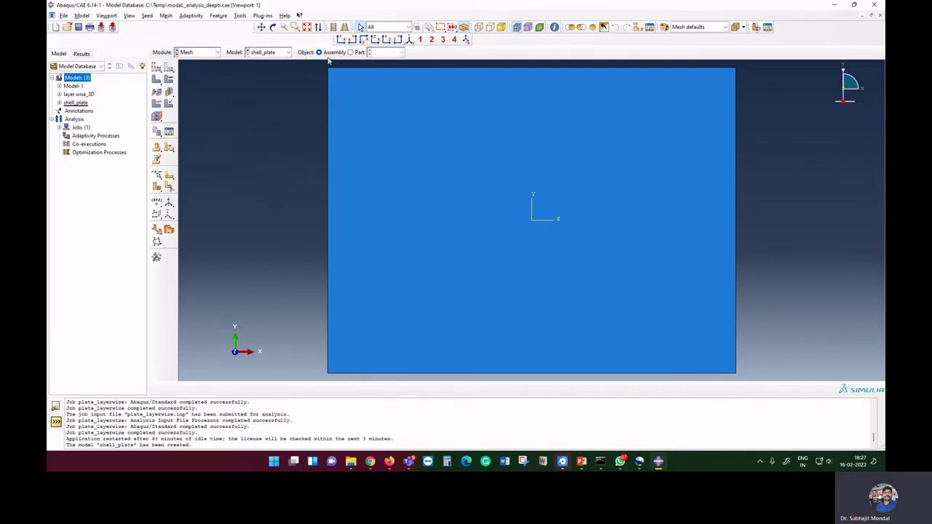
click(351, 52)
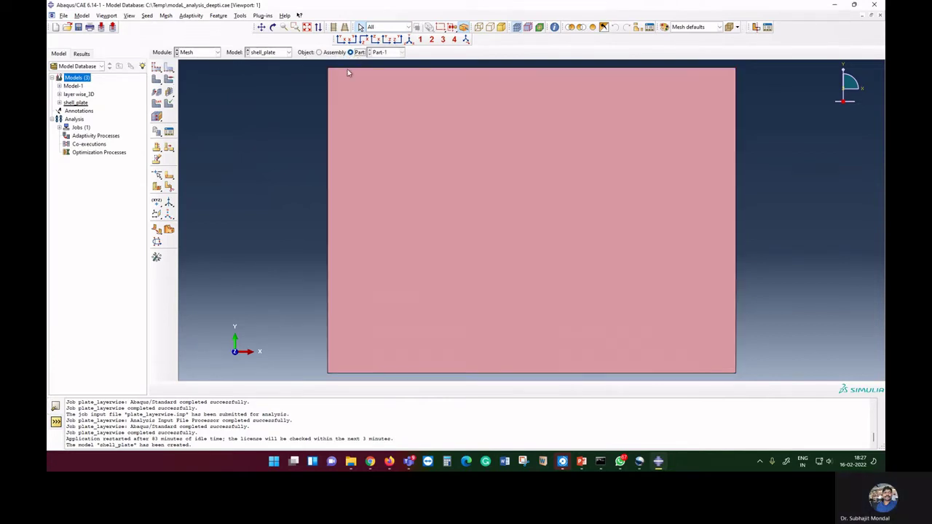
click(169, 67)
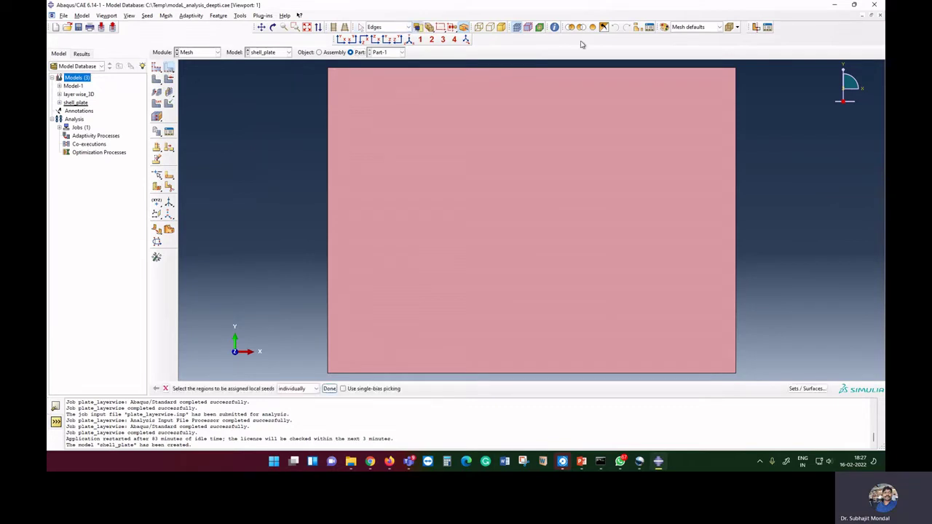
click(477, 27)
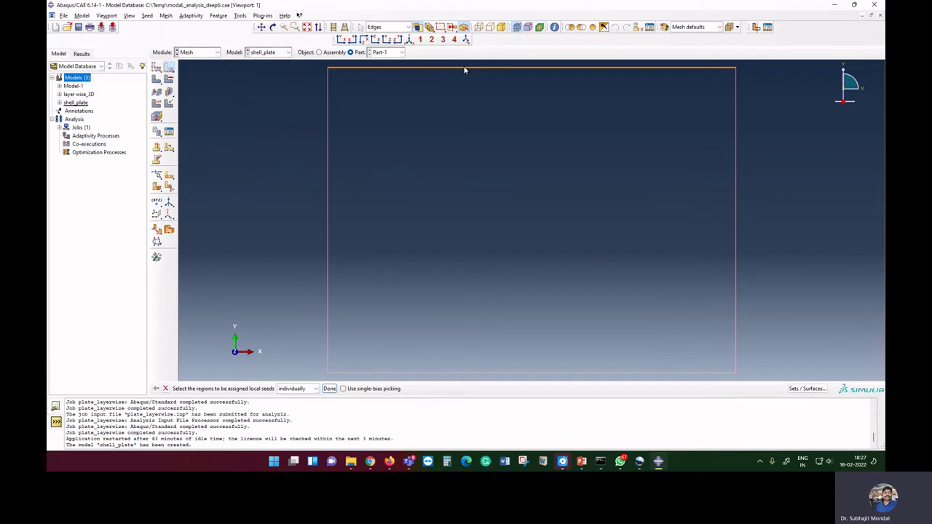
drag(464, 69, 453, 375)
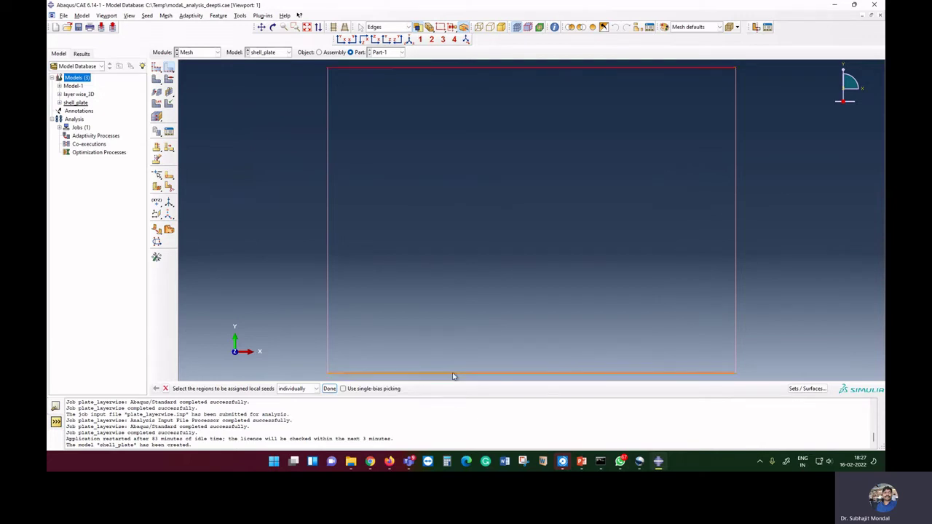
click(329, 389)
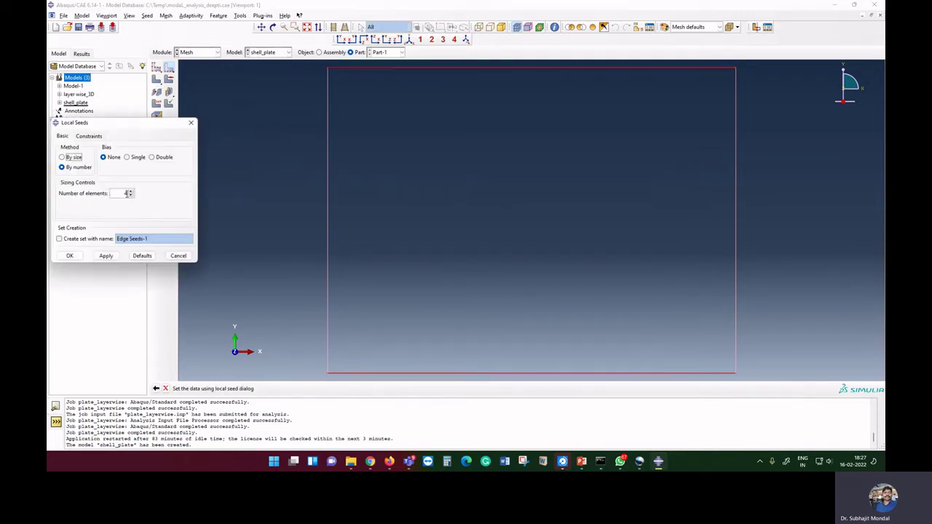
double_click(126, 193)
text(10)
click(102, 255)
click(70, 255)
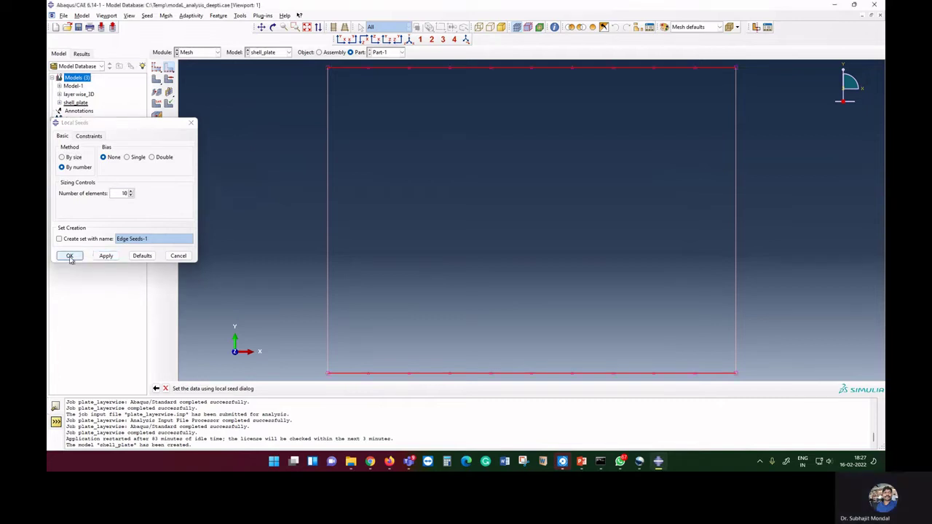
- Seed the plate's two vertical edges by number with 10 elements each
click(327, 268)
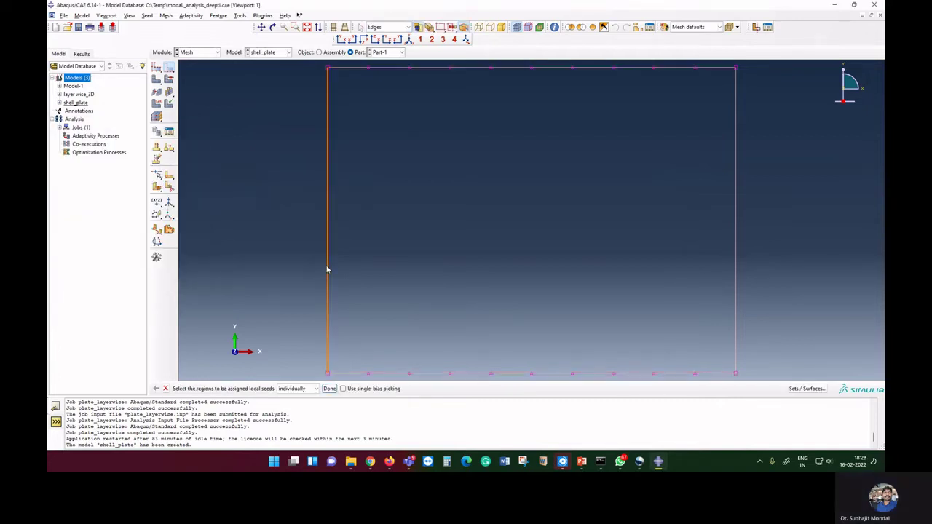
shift+click(737, 305)
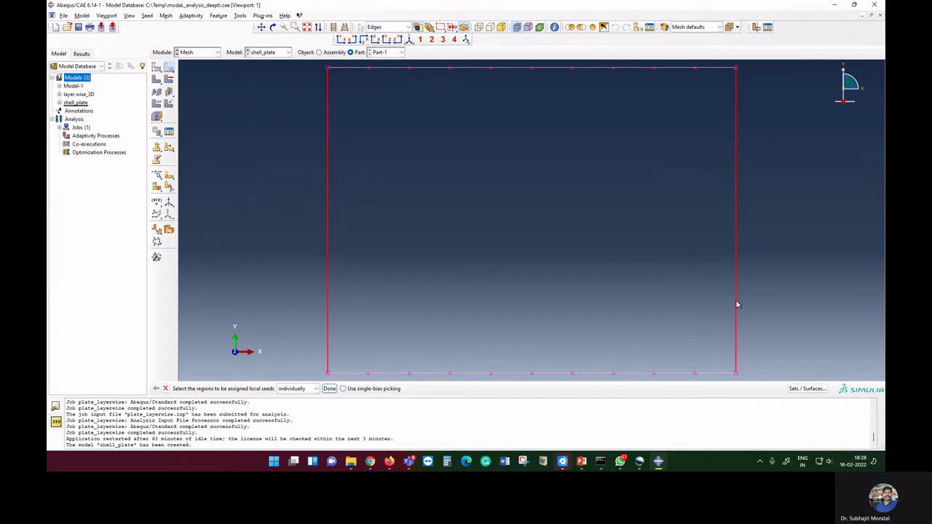
click(329, 390)
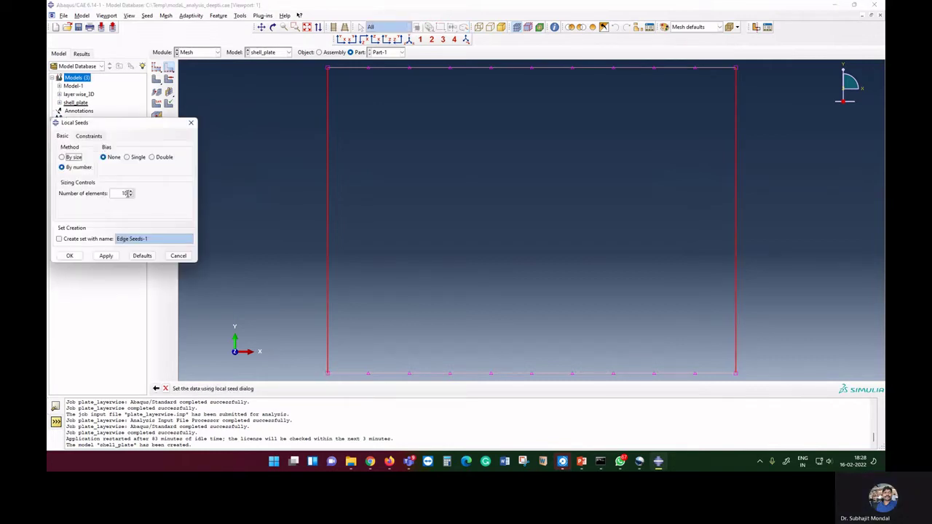
drag(128, 193, 122, 193)
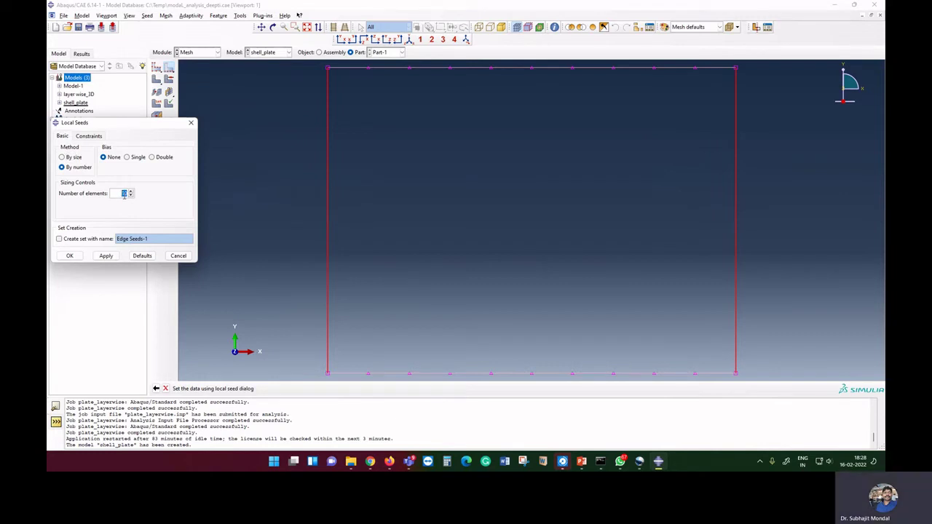
click(105, 257)
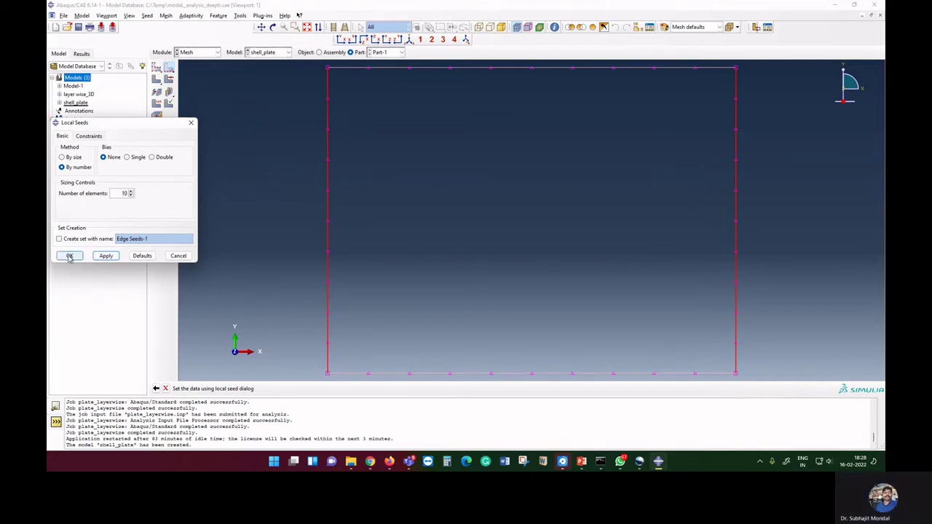
click(71, 256)
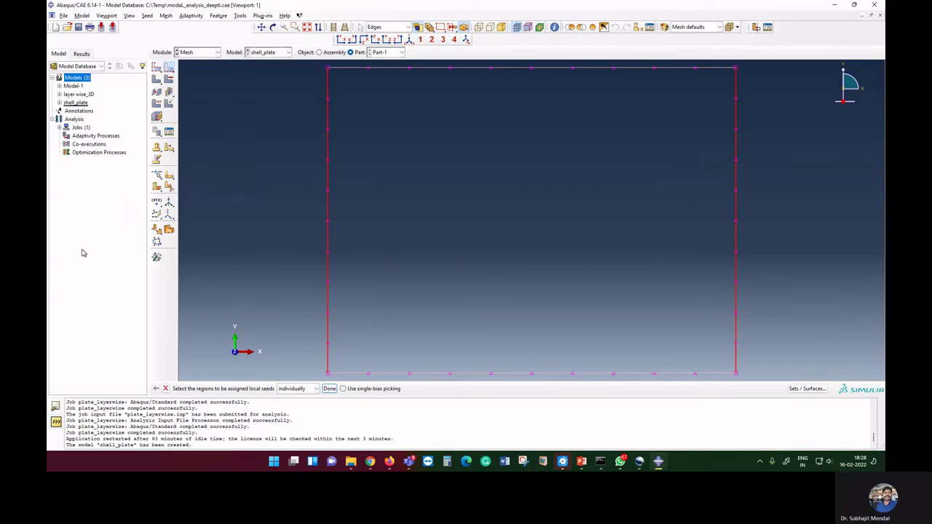
click(282, 164)
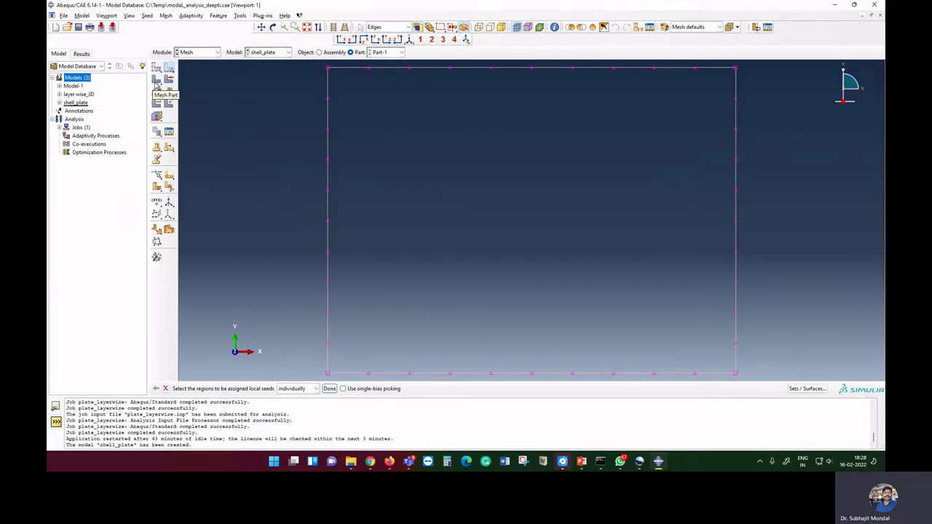
- Mesh the plate part and show it in shaded display
click(157, 92)
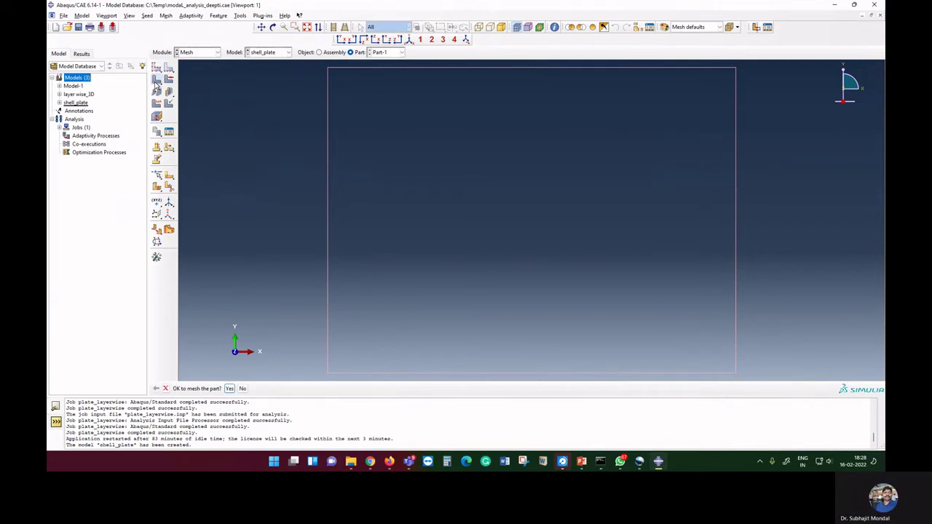
click(229, 388)
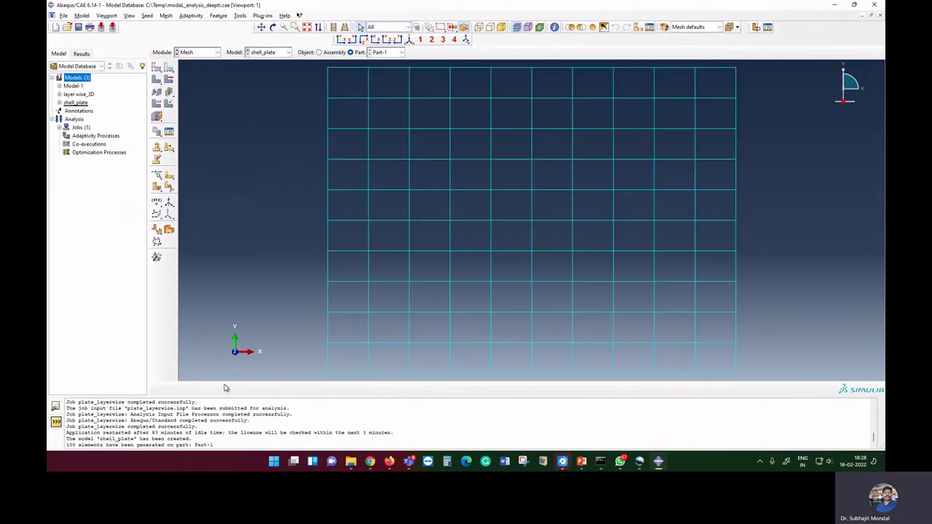
click(501, 28)
- Switch from the Mesh module to the Job module for the shell_plate model
click(198, 53)
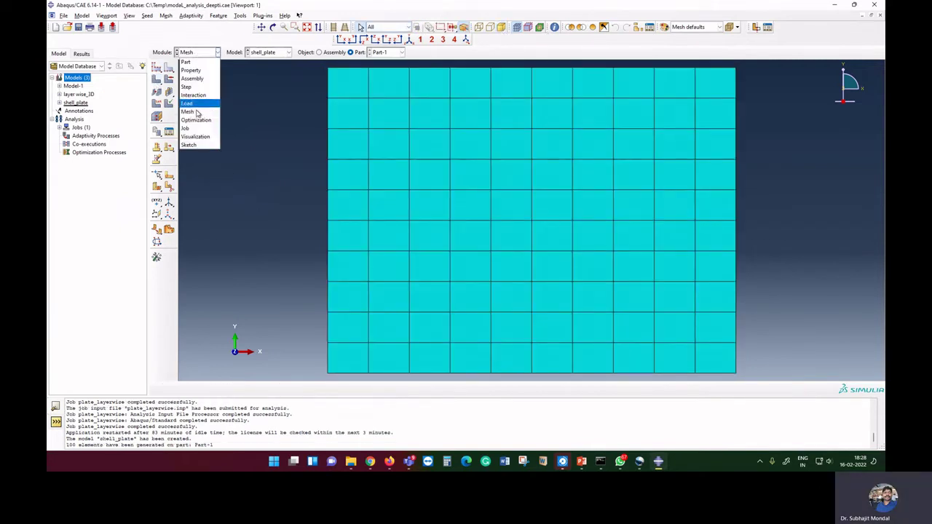
click(193, 127)
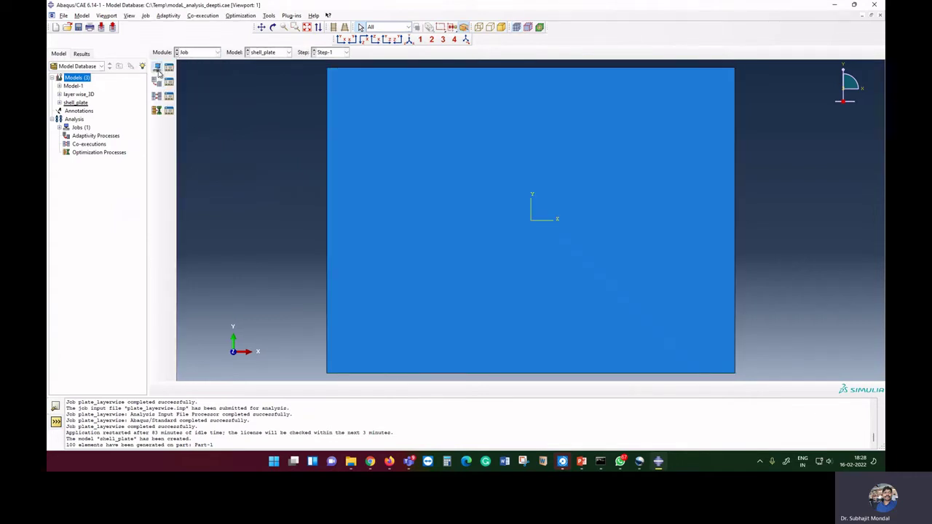
click(156, 67)
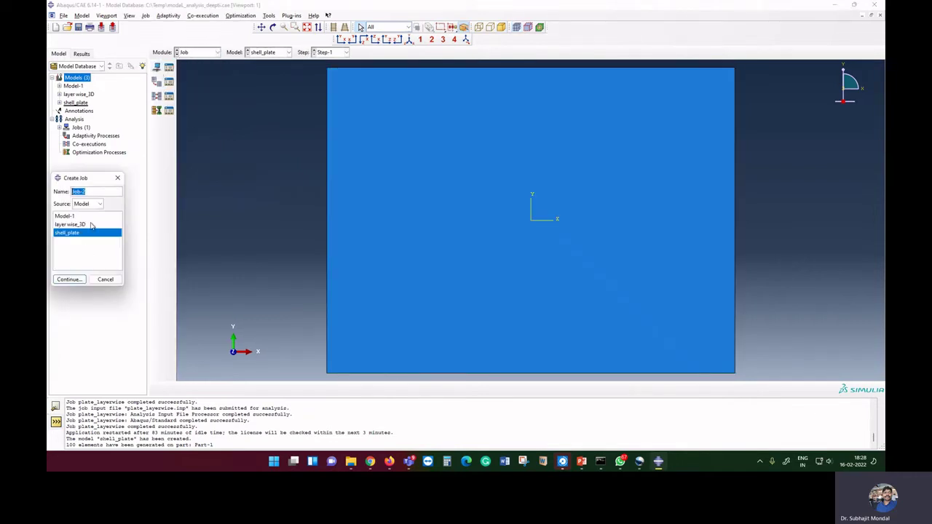
text(p)
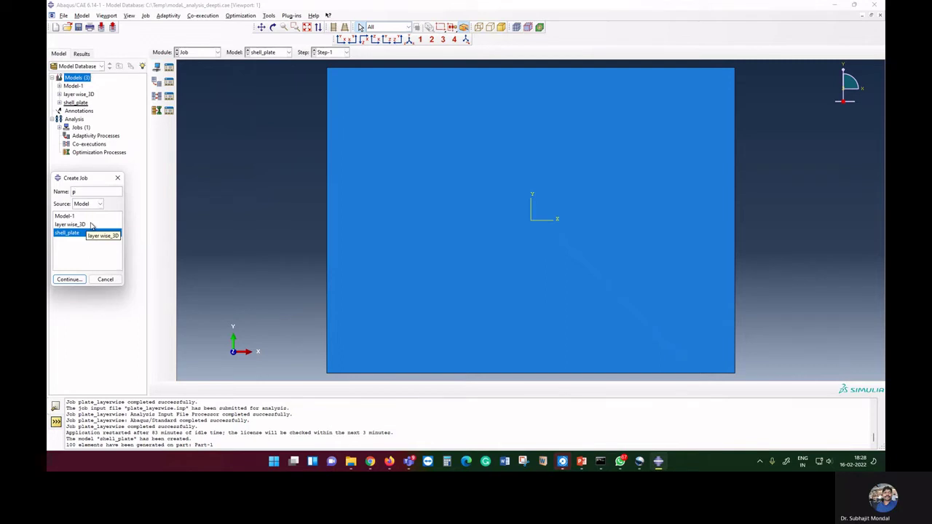
text(late)
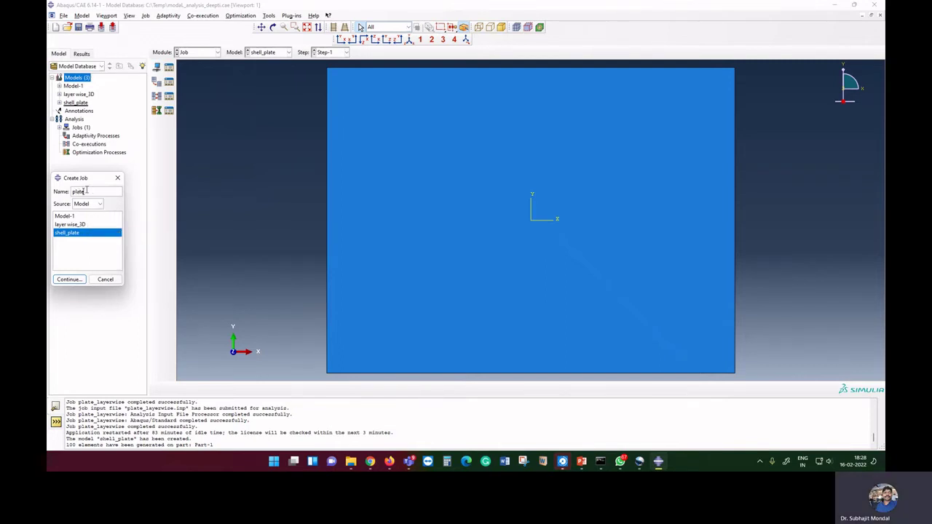
double_click(79, 191)
click(88, 191)
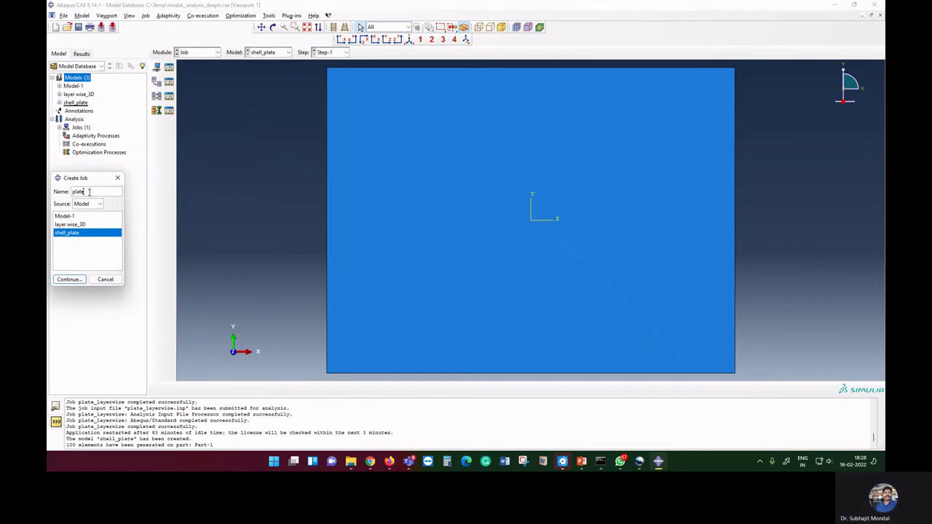
key(BackSpace)
key(BackSpace)
key(BackSpace)
key(BackSpace)
key(BackSpace)
click(118, 178)
- Create a full analysis job from the shell_plate model, keeping the default name and settings
click(159, 68)
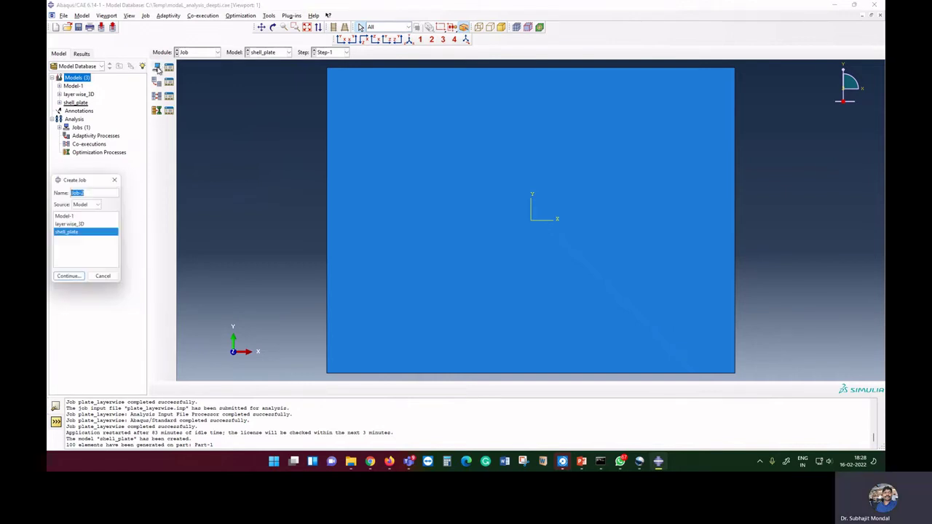
click(69, 280)
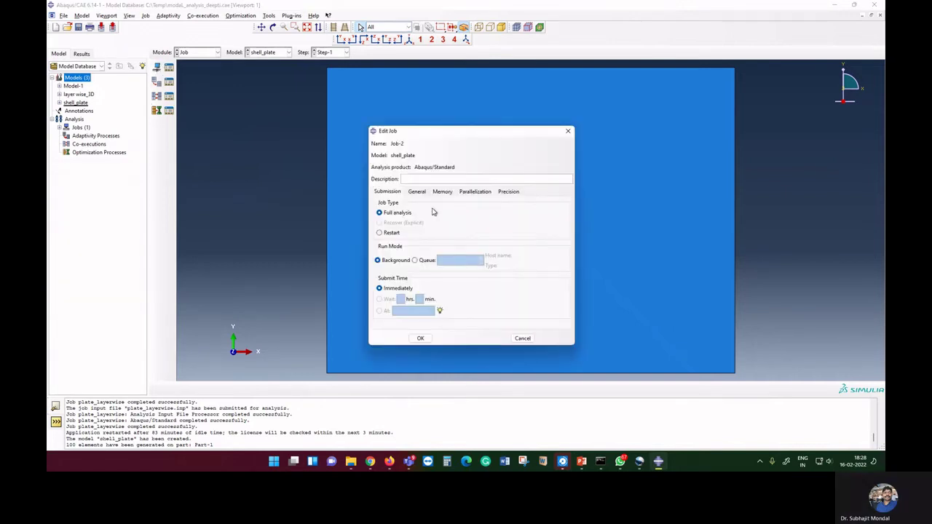
click(422, 337)
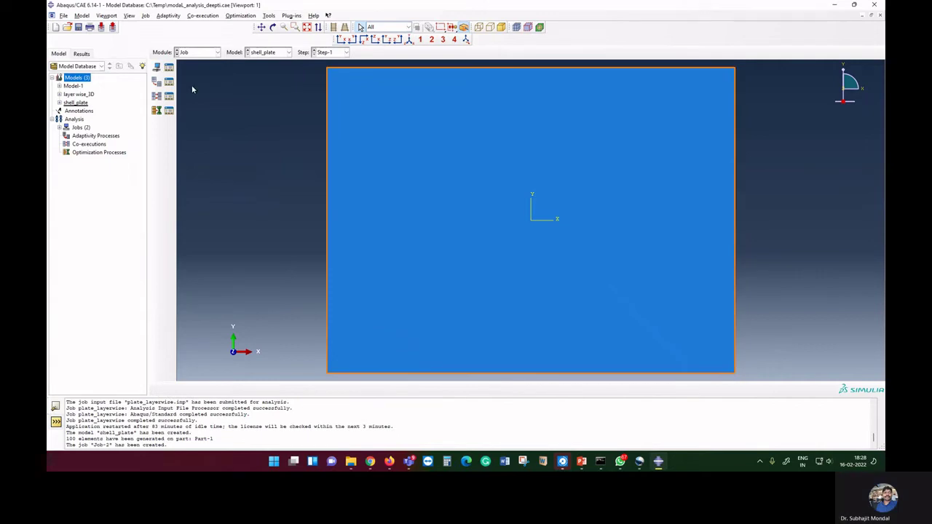
- Submit the shell_plate job for analysis from the Job Manager, overwriting the existing job files
click(169, 66)
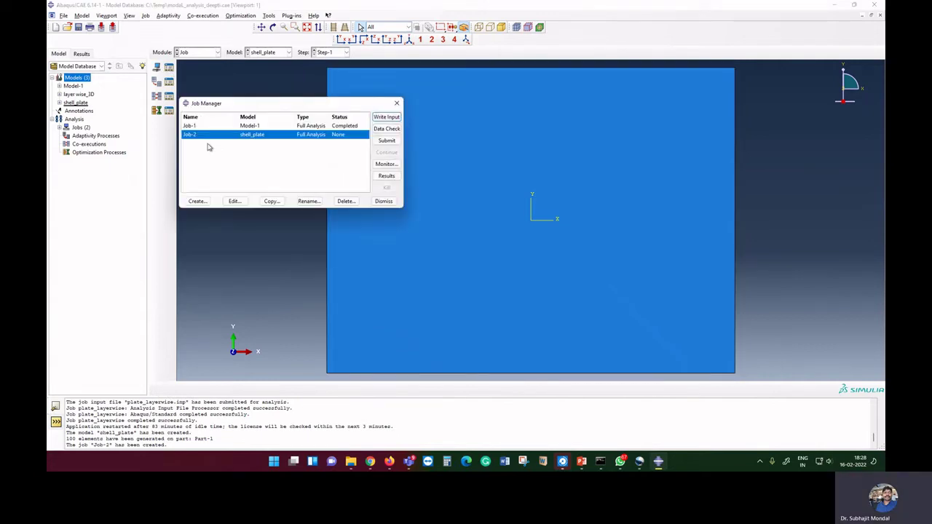
click(387, 140)
click(71, 256)
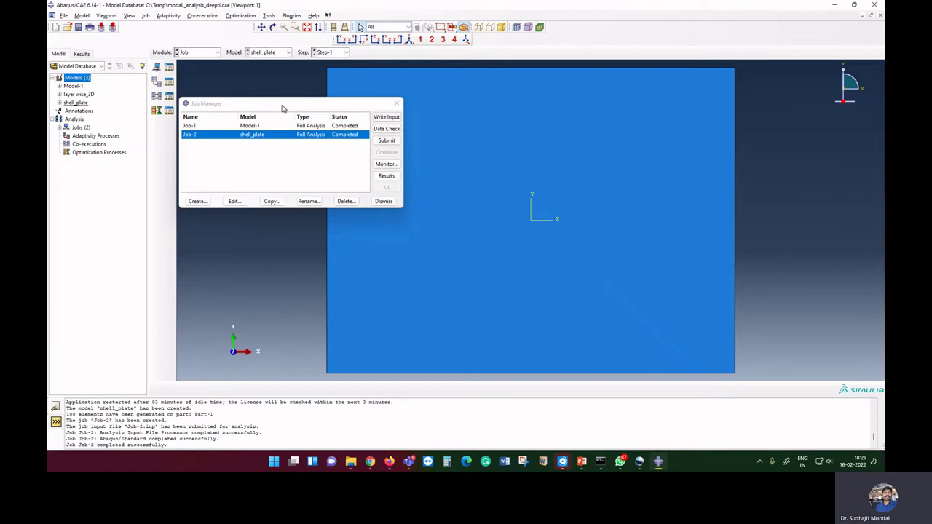
- Open the completed shell_plate job's results and step through the frequency modes up to mode 4
click(386, 176)
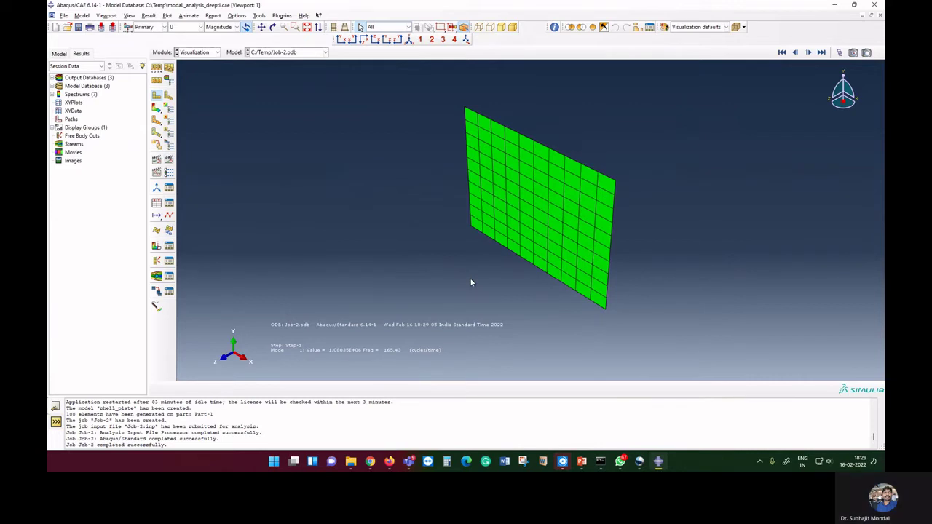
click(808, 52)
click(809, 53)
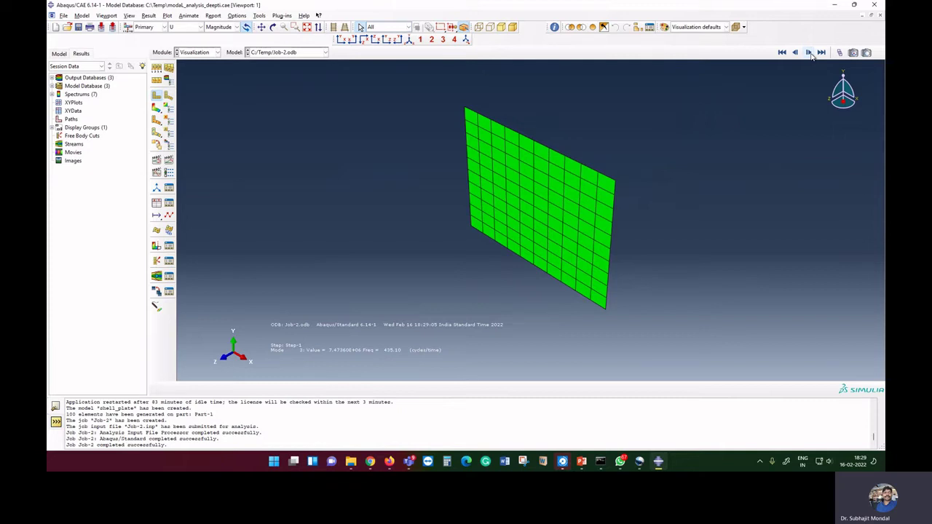
click(808, 52)
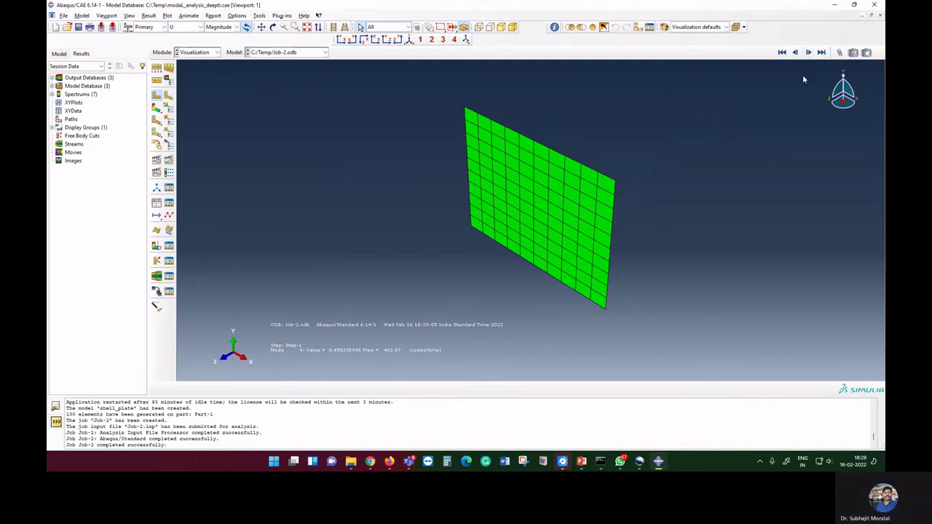
- Plot displacement magnitude contours on the deformed plate and advance to mode 5
click(158, 109)
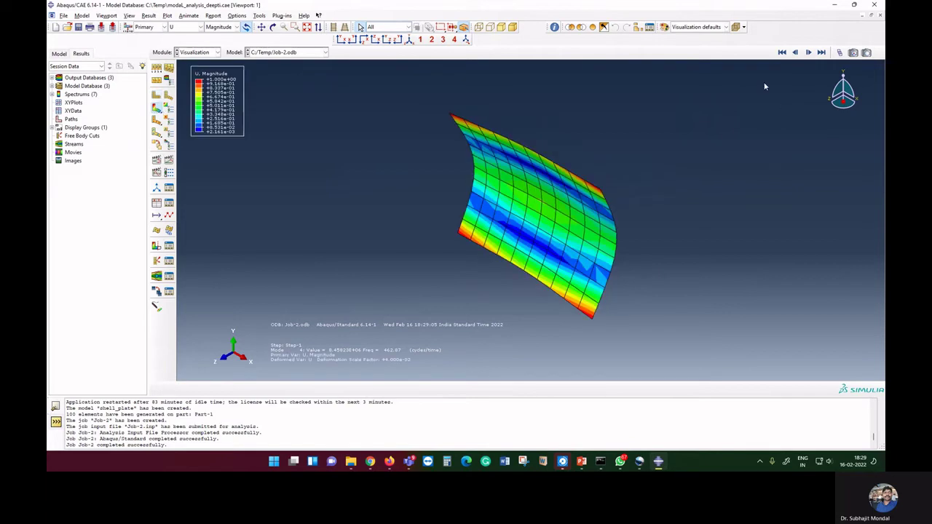
click(809, 53)
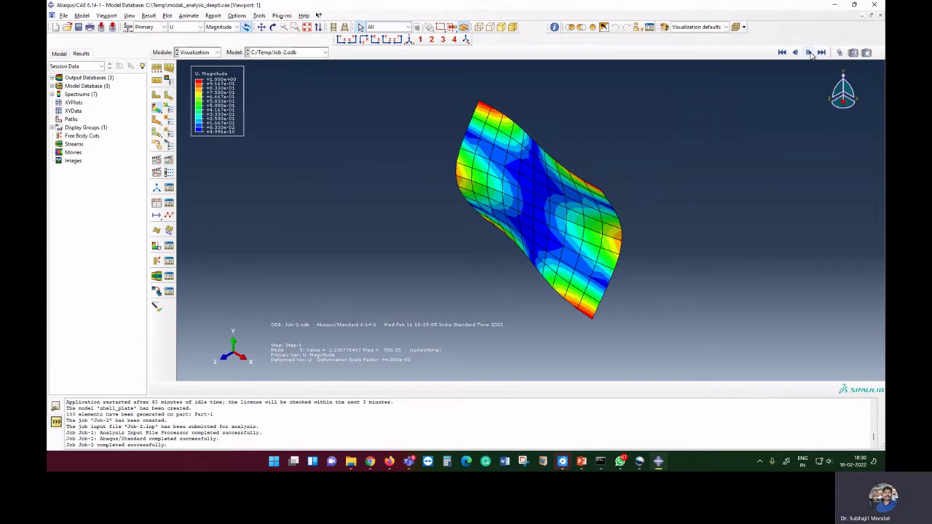
click(810, 53)
- In the Mesh module, reseed the plate's two horizontal edges by number with 20 elements each, deleting the invalidated mesh
click(203, 52)
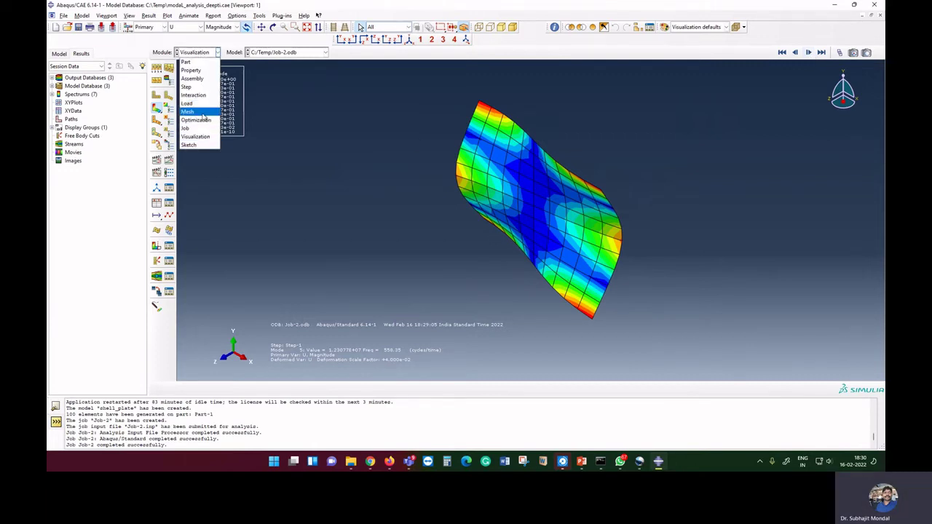
click(203, 113)
click(167, 70)
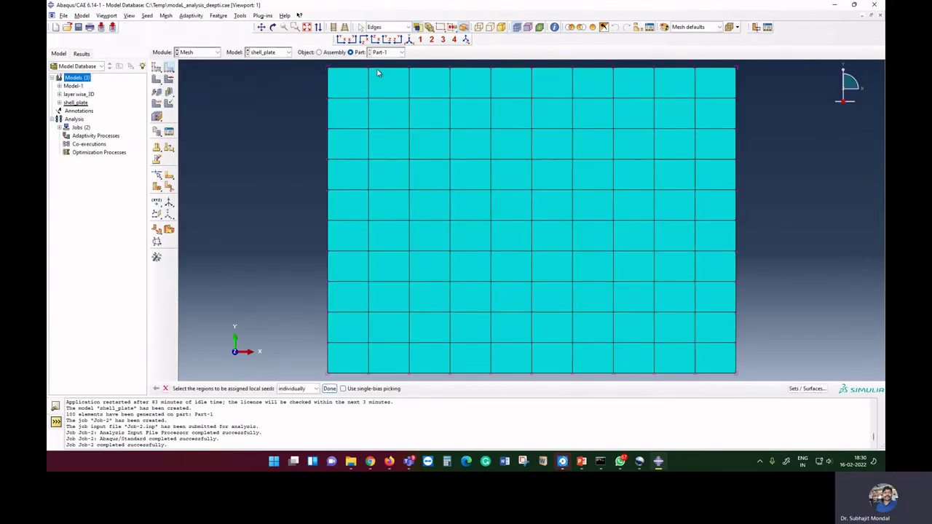
click(379, 70)
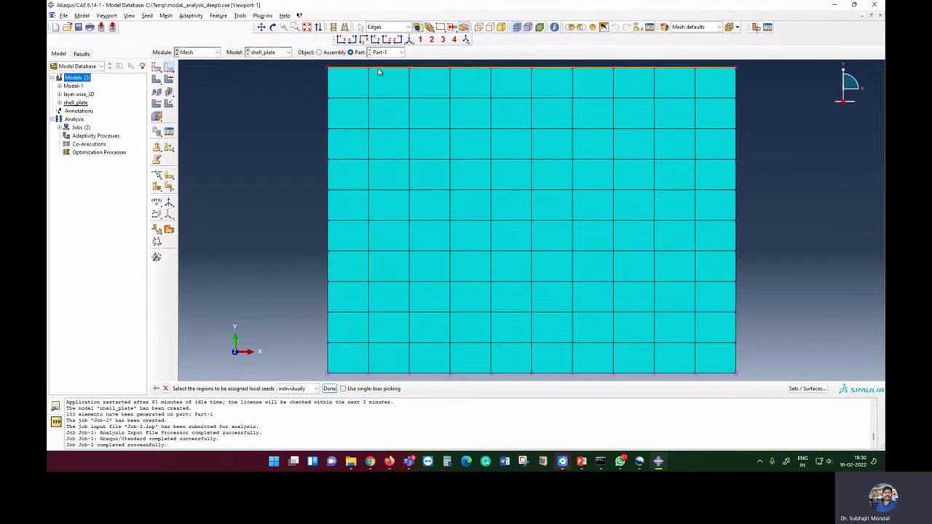
shift+click(431, 375)
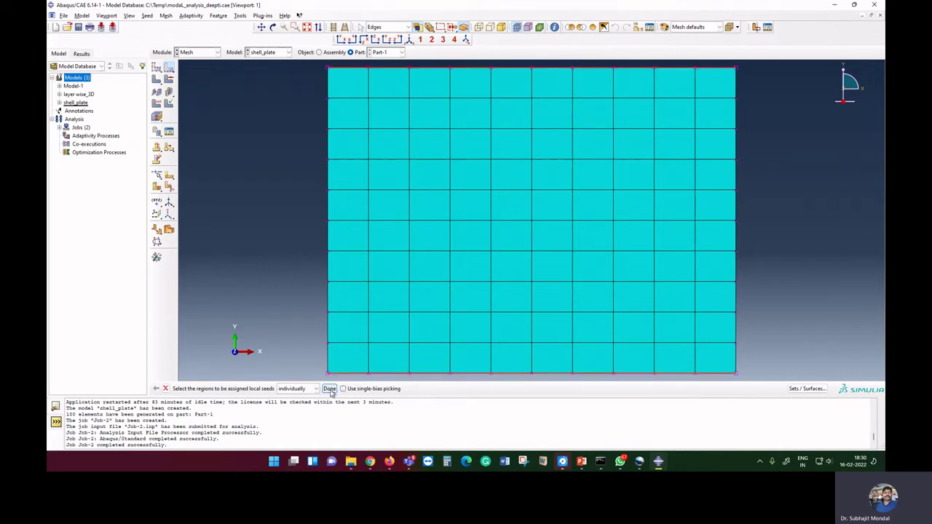
click(332, 388)
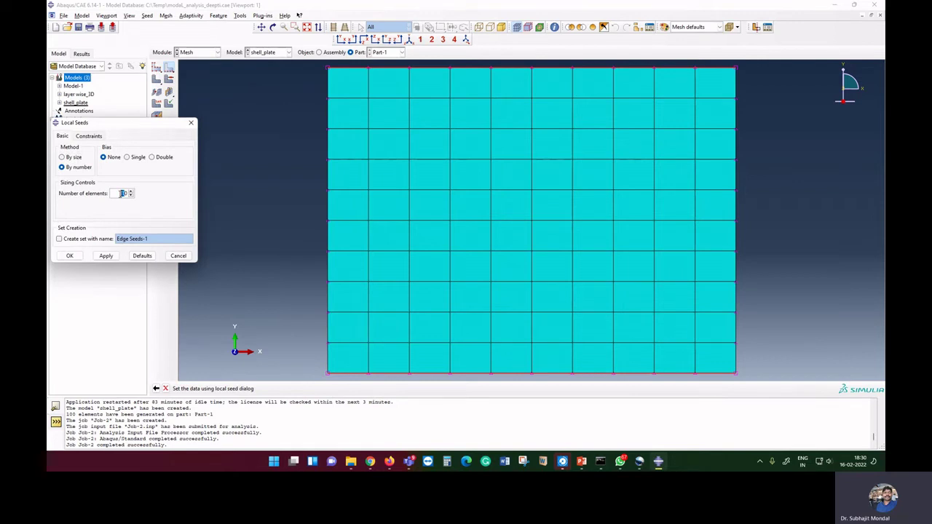
text(8)
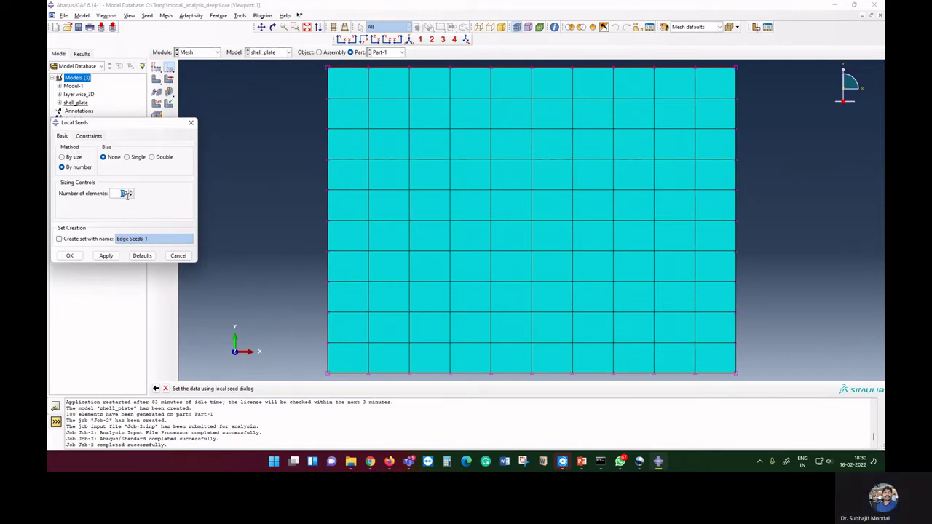
click(70, 255)
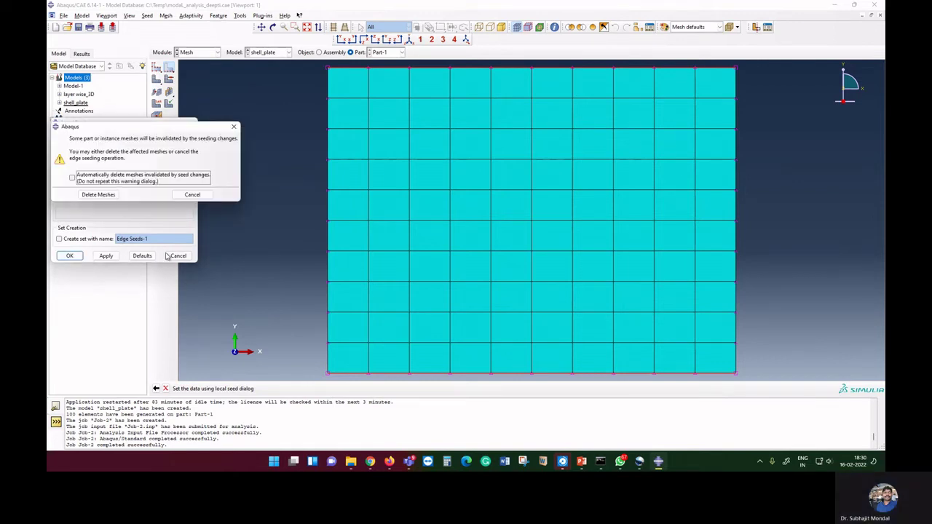
click(90, 195)
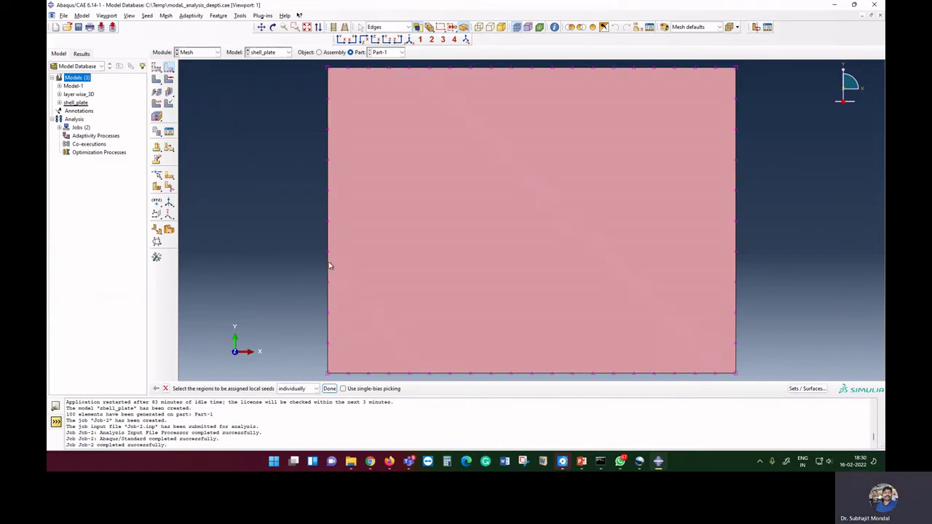
- Seed the plate's two vertical edges by number with 15 elements each and remesh the part
click(328, 265)
shift+click(736, 323)
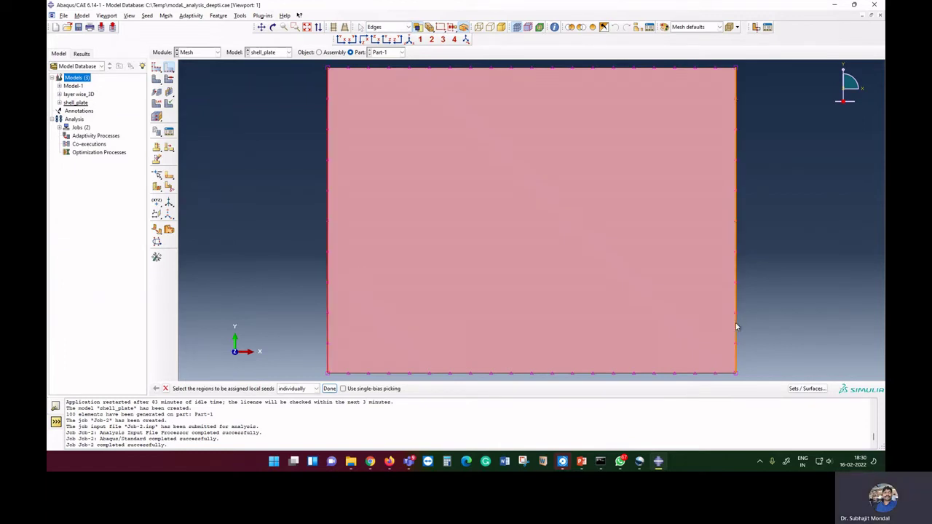
click(329, 388)
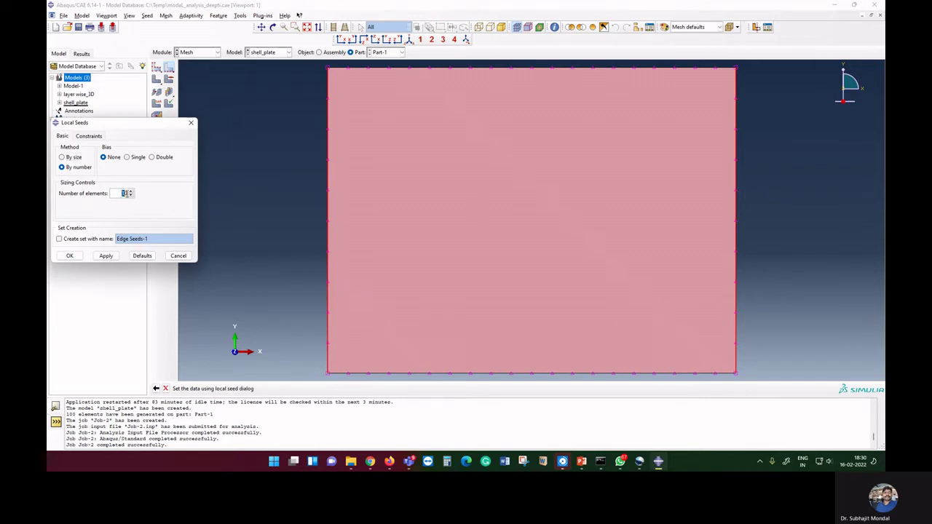
text(15)
click(103, 257)
click(70, 255)
click(329, 388)
click(155, 79)
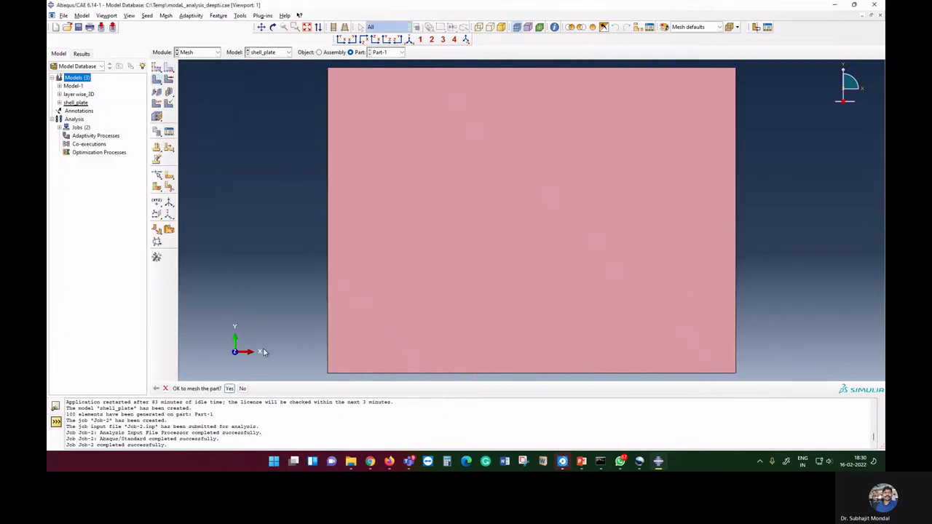
click(231, 388)
- Return to the Job module and resubmit the shell_plate job, overwriting its existing job files
click(196, 52)
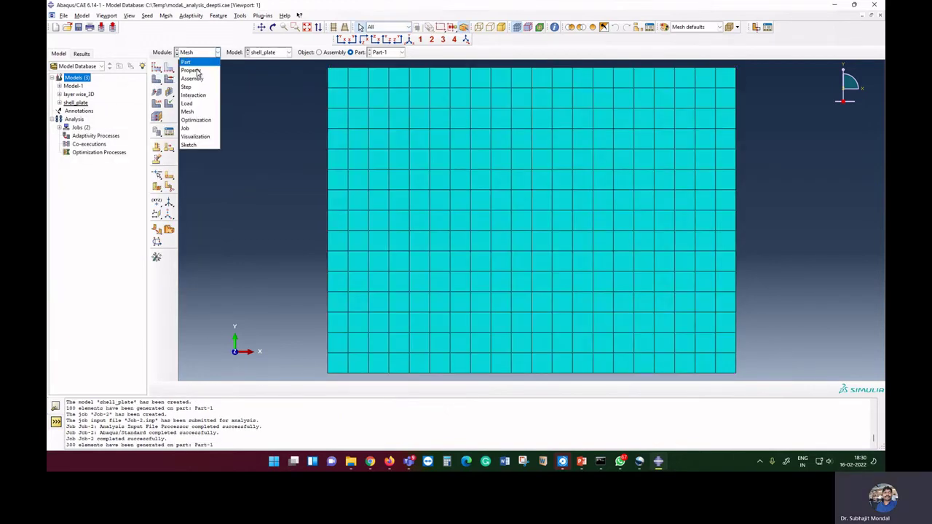
click(196, 126)
click(385, 139)
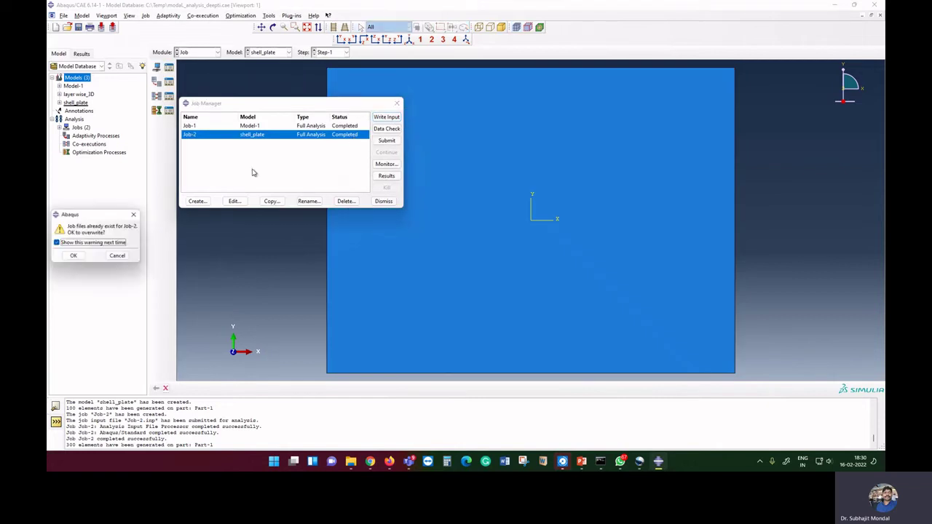
click(70, 251)
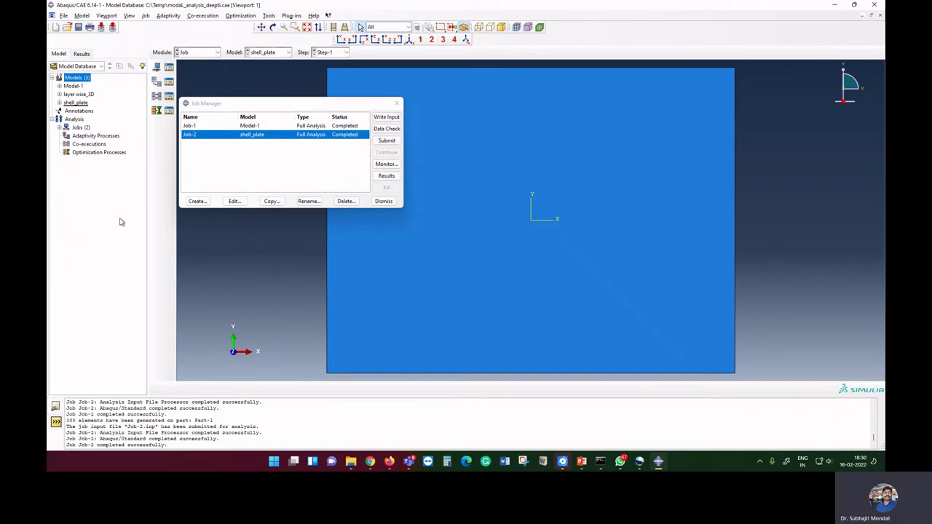
- Open the refined-mesh results with displacement contours on the deformed shape and step through the modes up to mode 4
click(387, 177)
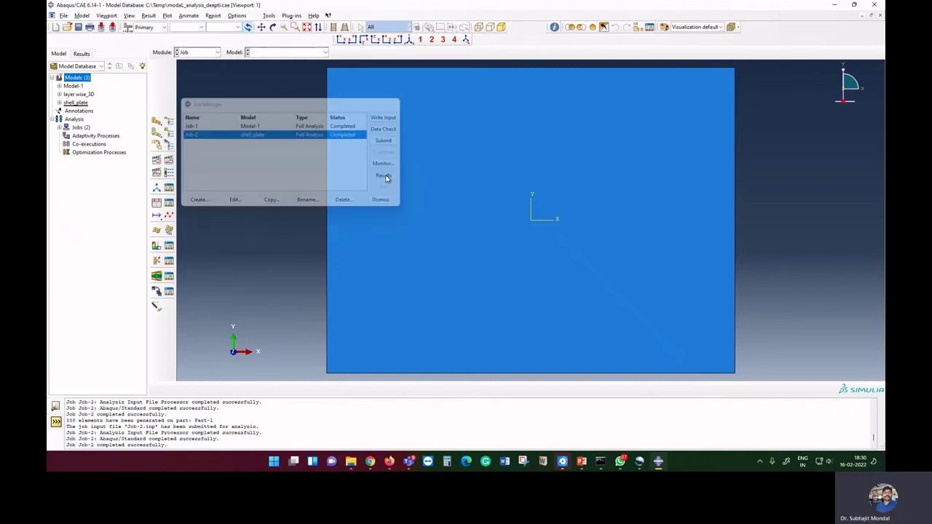
click(157, 109)
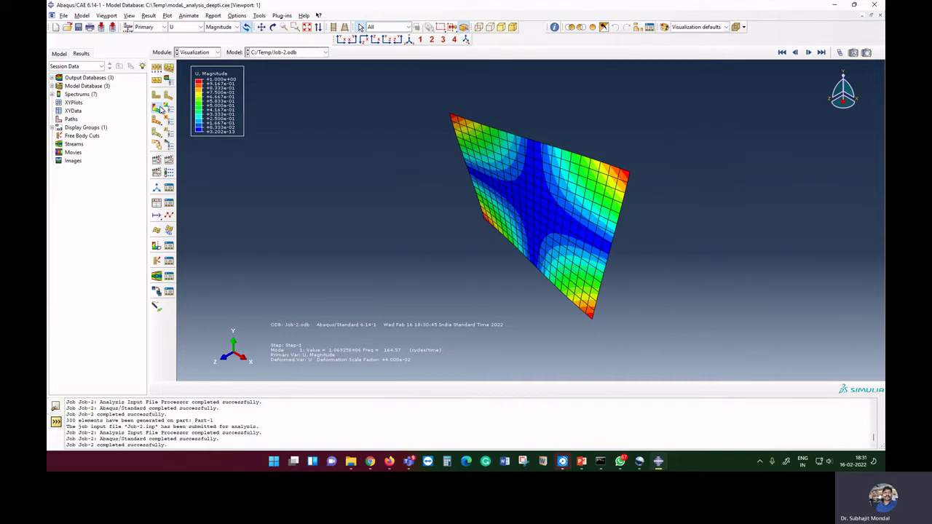
click(809, 53)
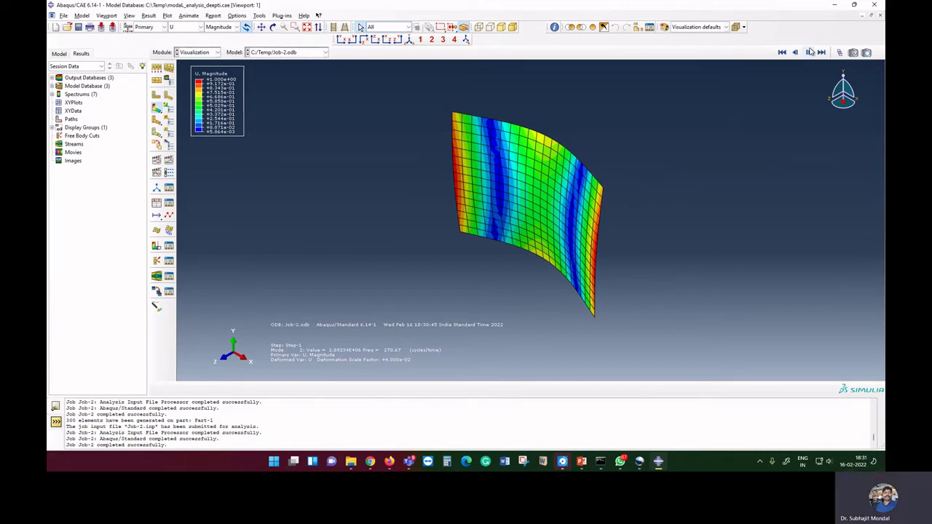
click(810, 52)
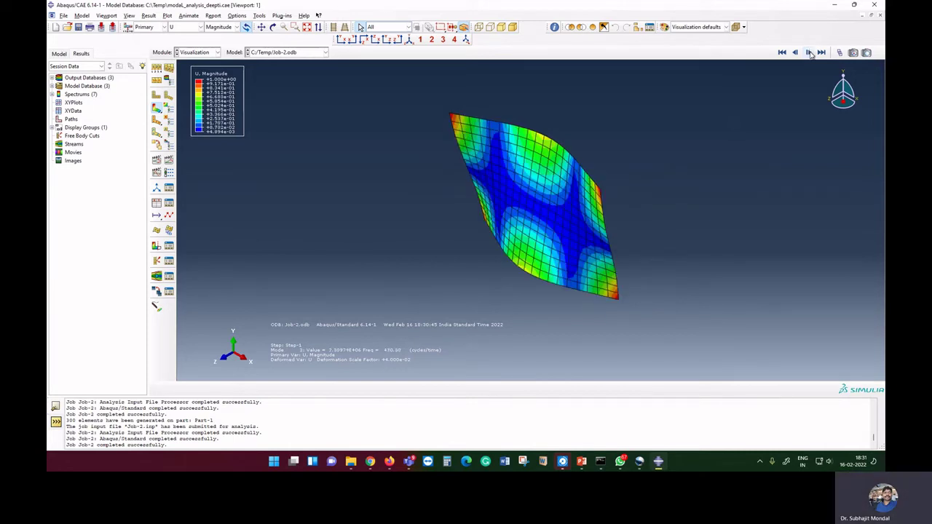
click(810, 52)
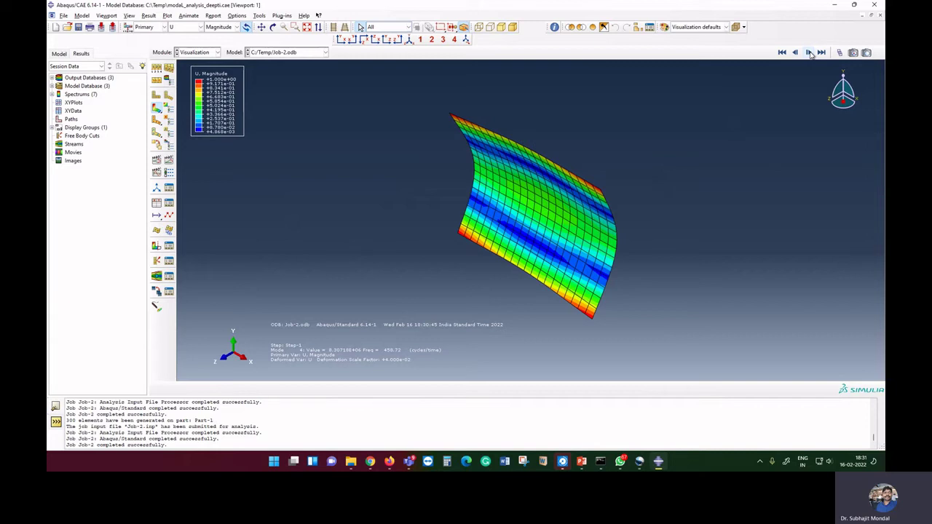
- Advance the displacement contour results to mode 5 and return to the Mesh module
click(810, 53)
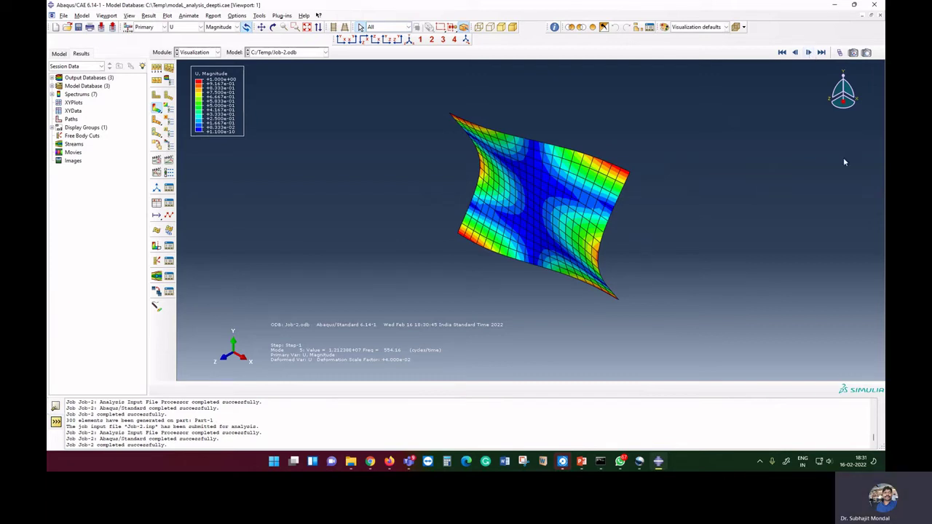
click(205, 55)
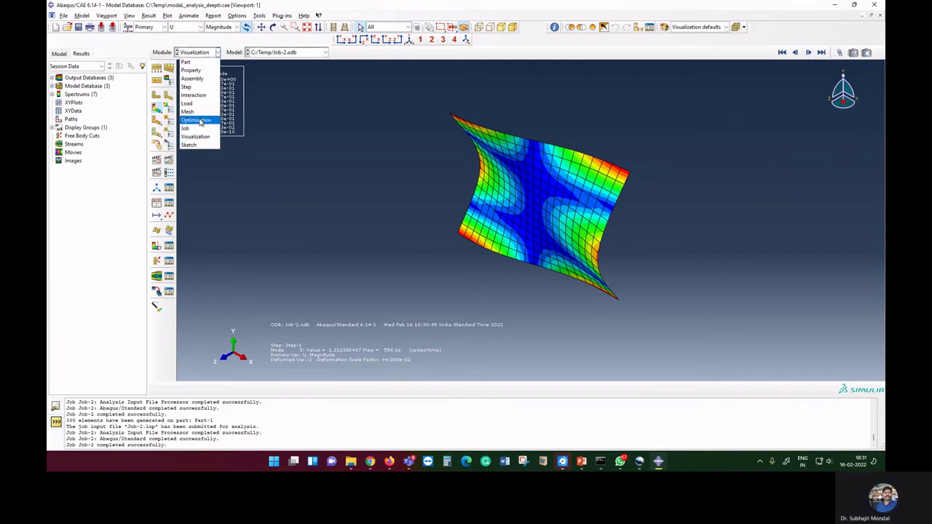
click(187, 111)
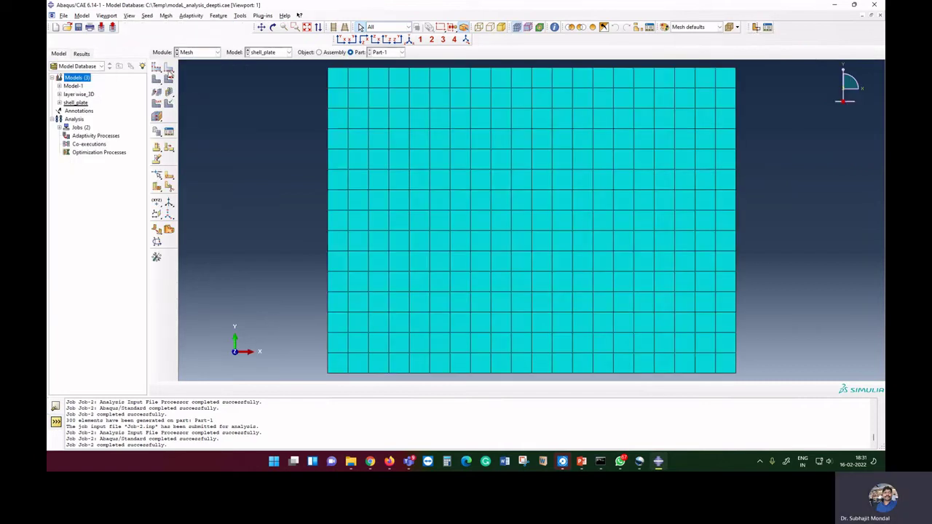
- Reseed the plate's two horizontal edges by number with 40 elements each, deleting the invalidated mesh
click(169, 67)
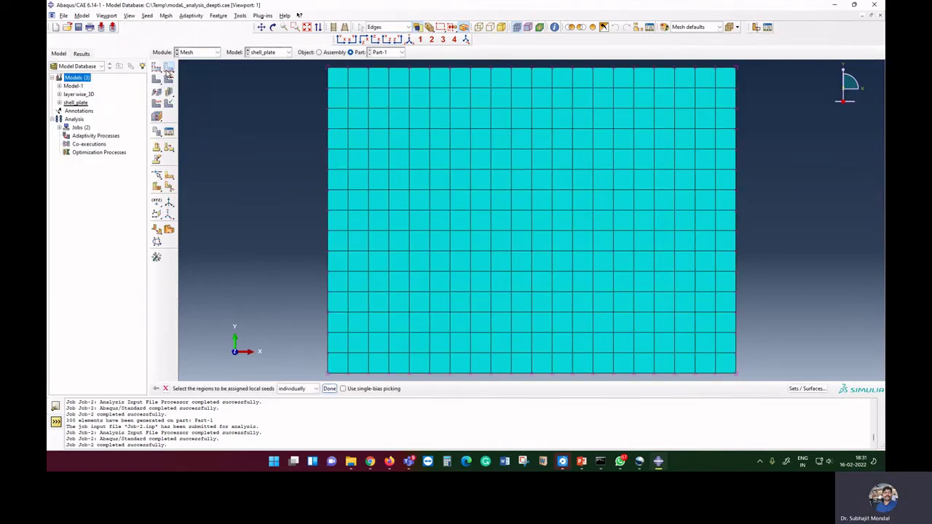
click(496, 68)
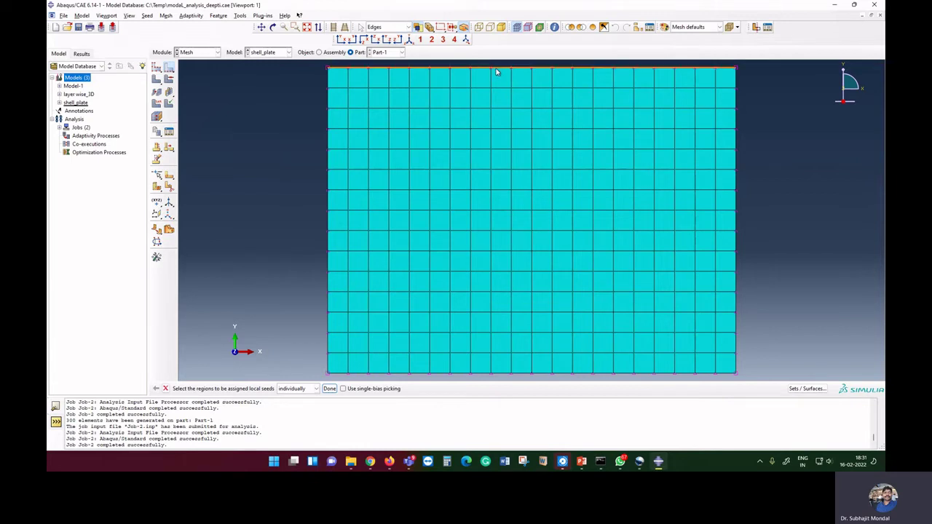
click(474, 374)
click(329, 388)
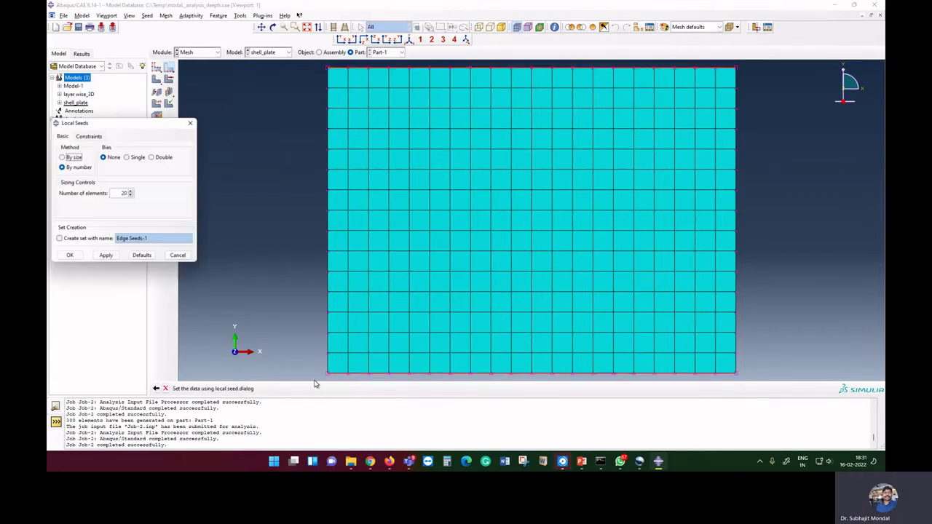
double_click(123, 193)
text(40)
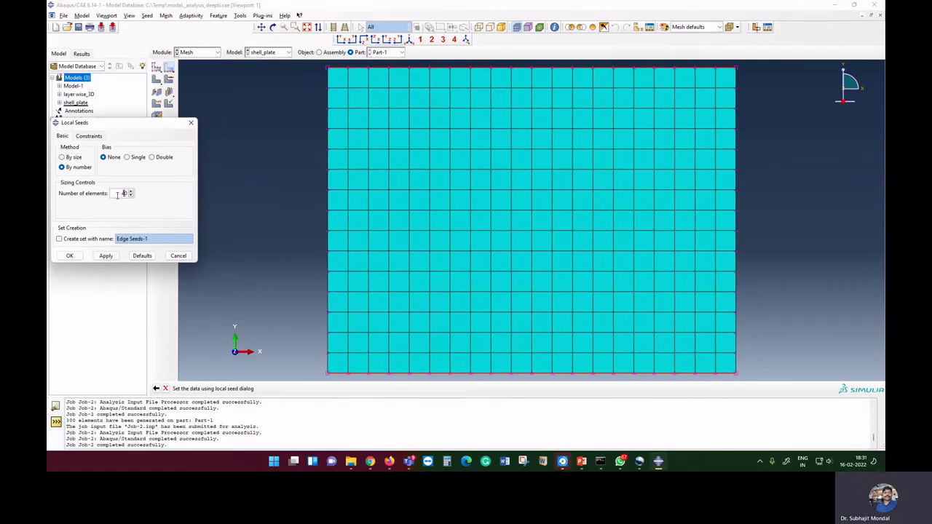
click(70, 256)
click(107, 195)
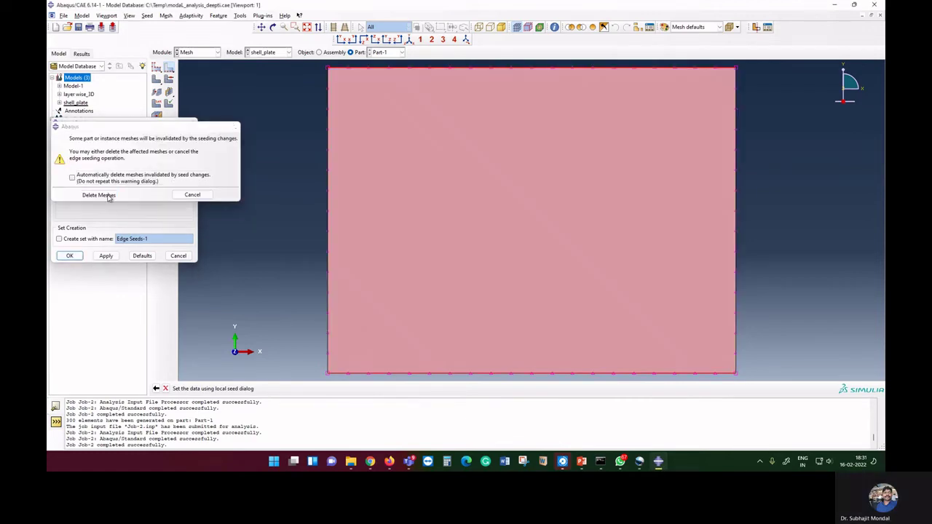
- Seed the plate's two vertical edges by number with 30 elements each and remesh the part
click(328, 252)
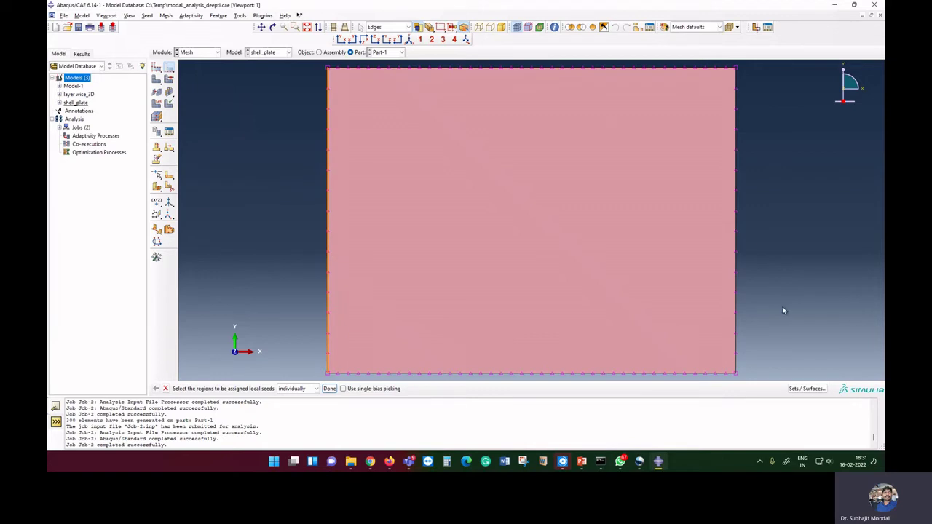
shift+click(736, 331)
click(329, 388)
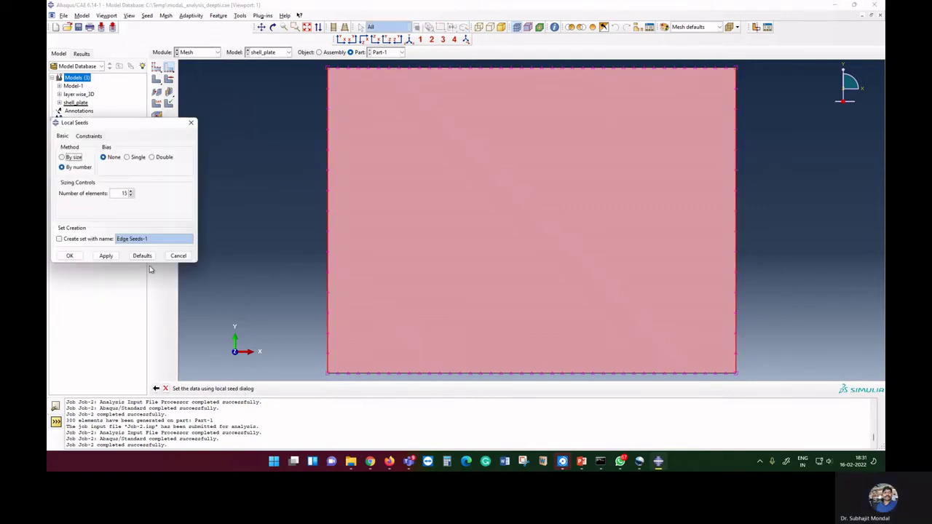
double_click(124, 193)
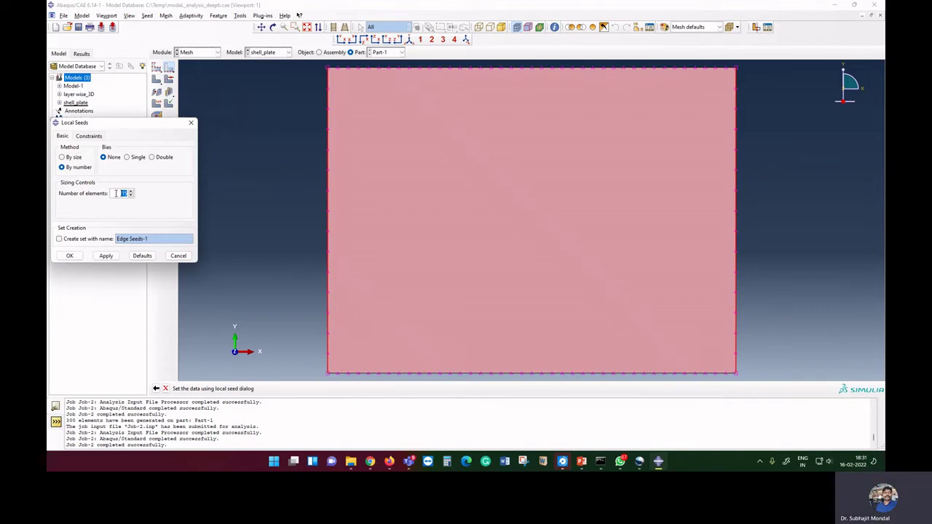
text(30)
click(106, 255)
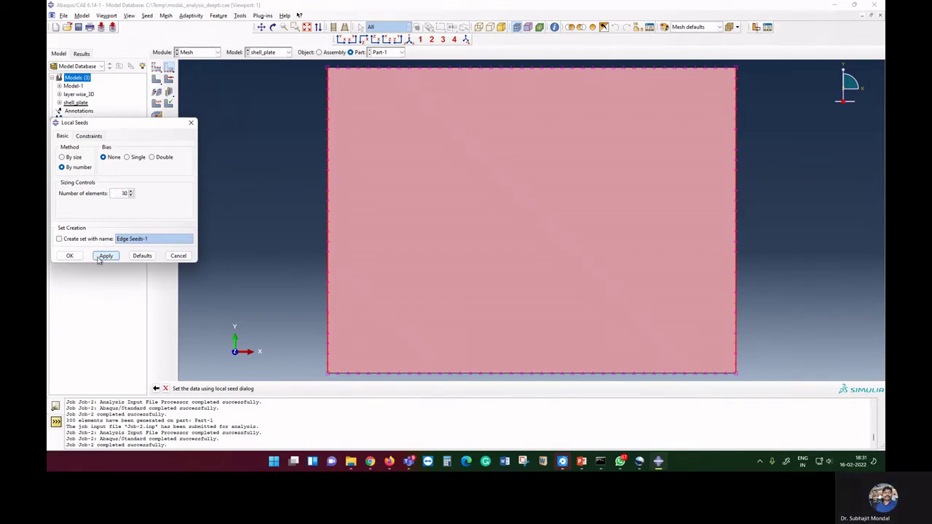
click(70, 255)
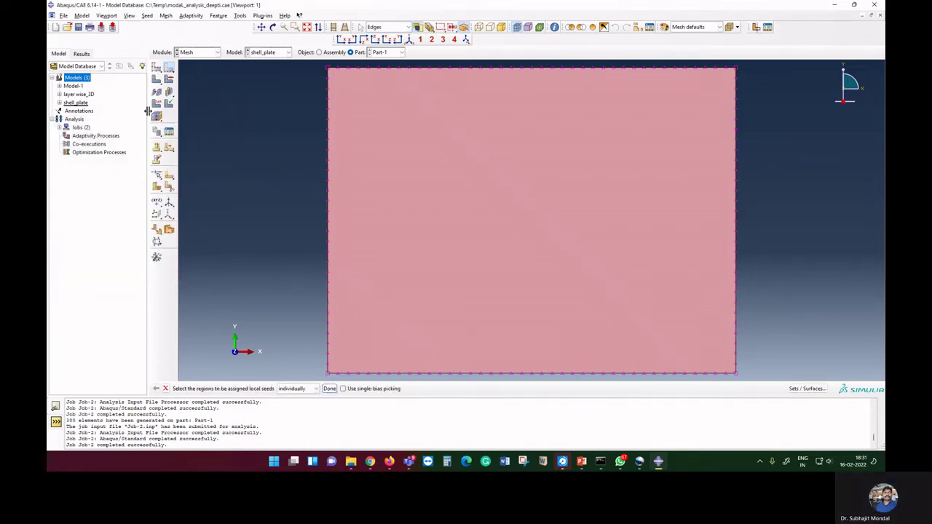
click(160, 91)
click(230, 389)
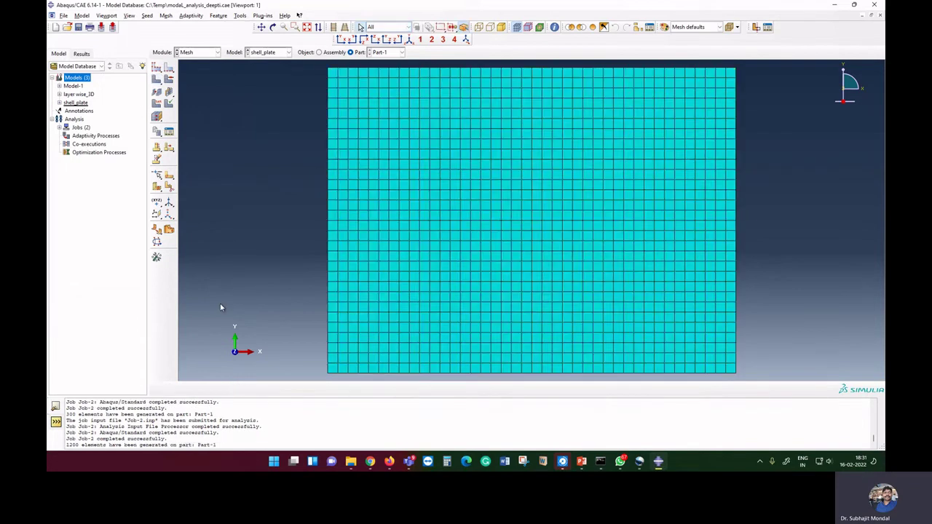
- Switch to the Job module and resubmit Job-2 for the shell_plate model, overwriting its existing job files
click(197, 52)
click(193, 126)
click(195, 135)
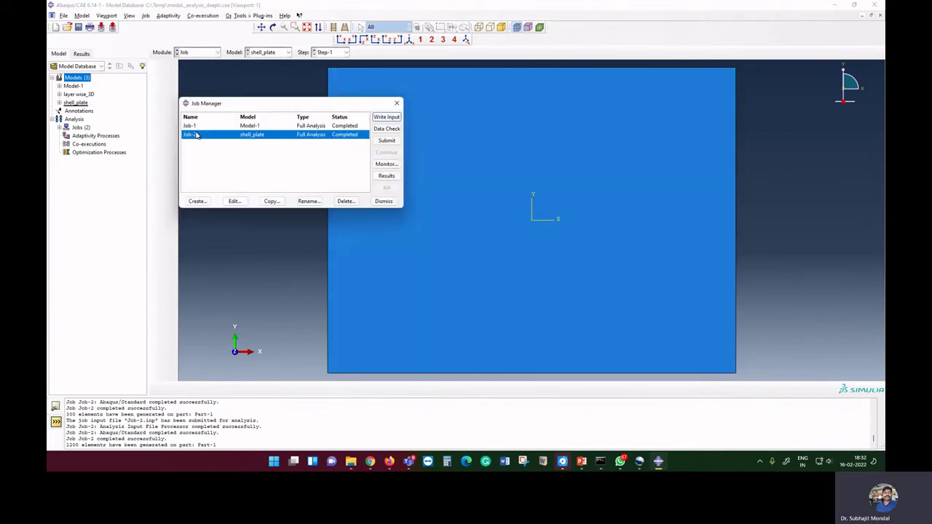
click(387, 141)
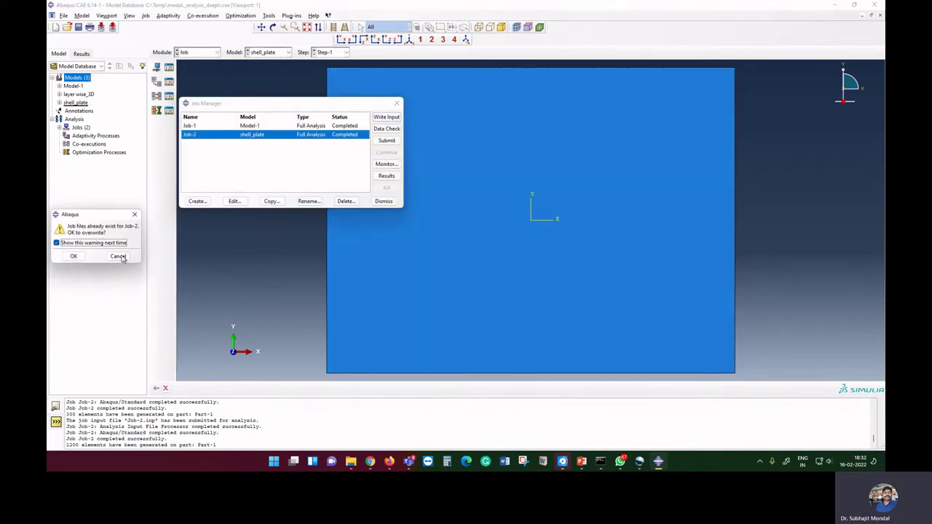
click(74, 256)
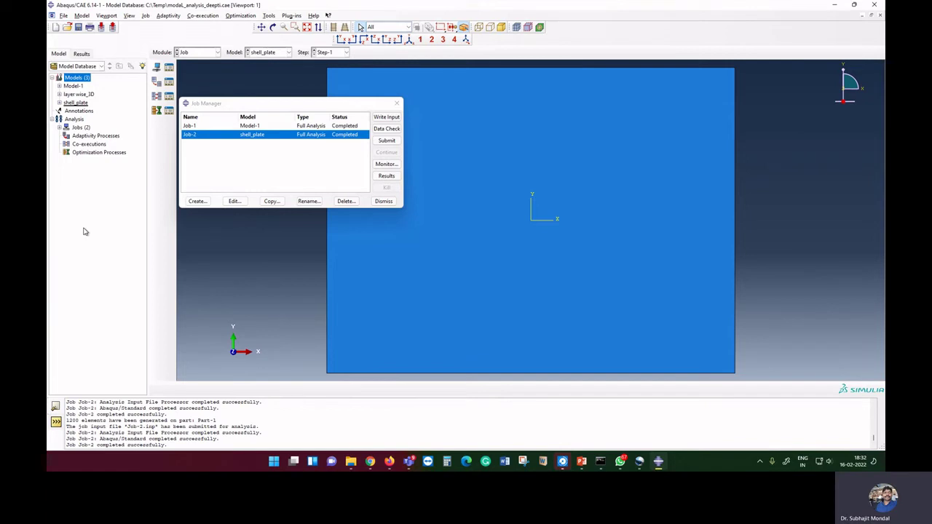
- Open the Job-2 results with displacement contours on the deformed shape and step through modes 1 to 5
click(386, 177)
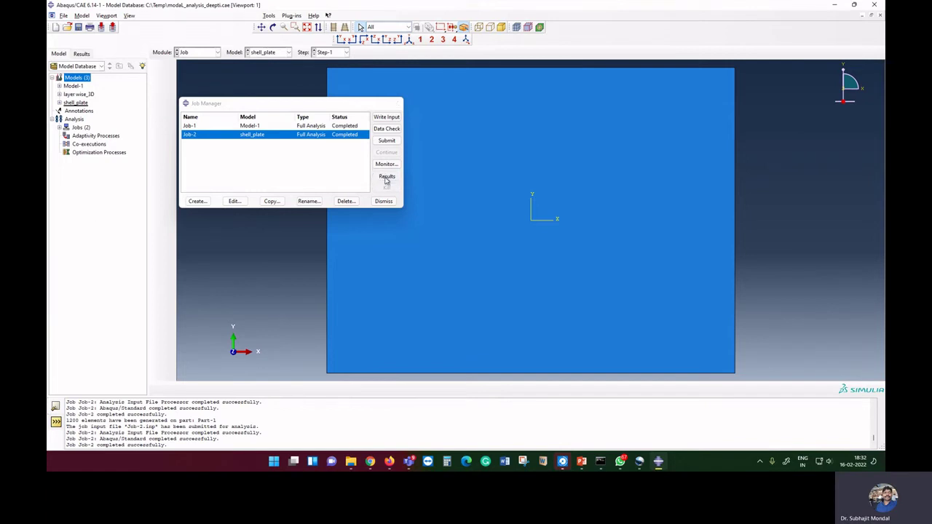
click(158, 110)
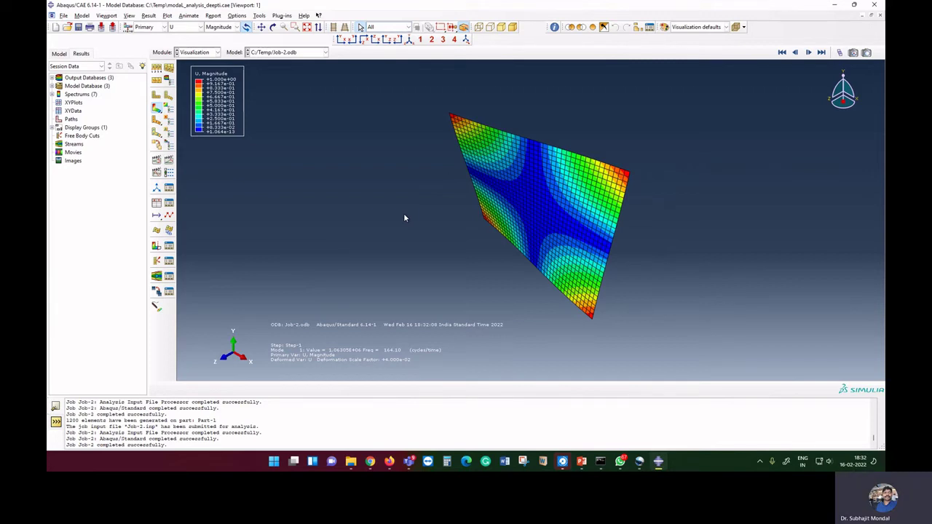
click(809, 54)
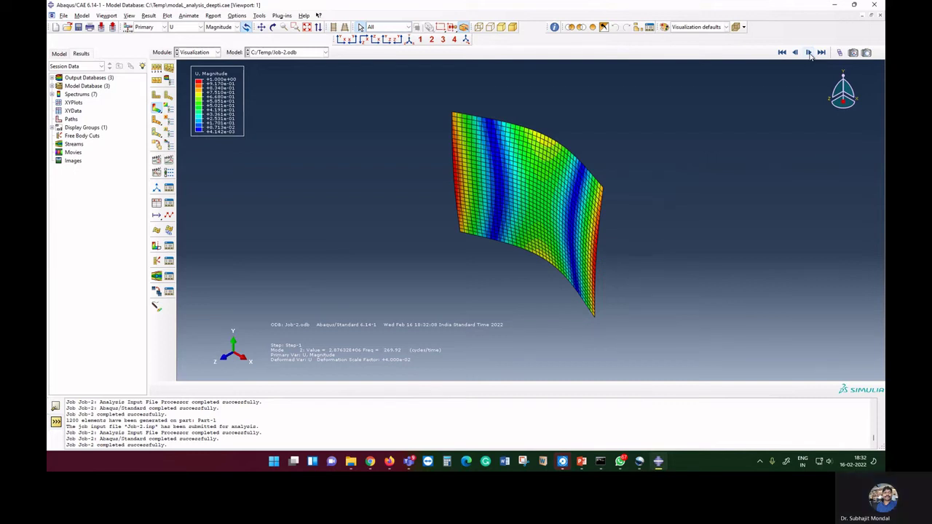
click(809, 54)
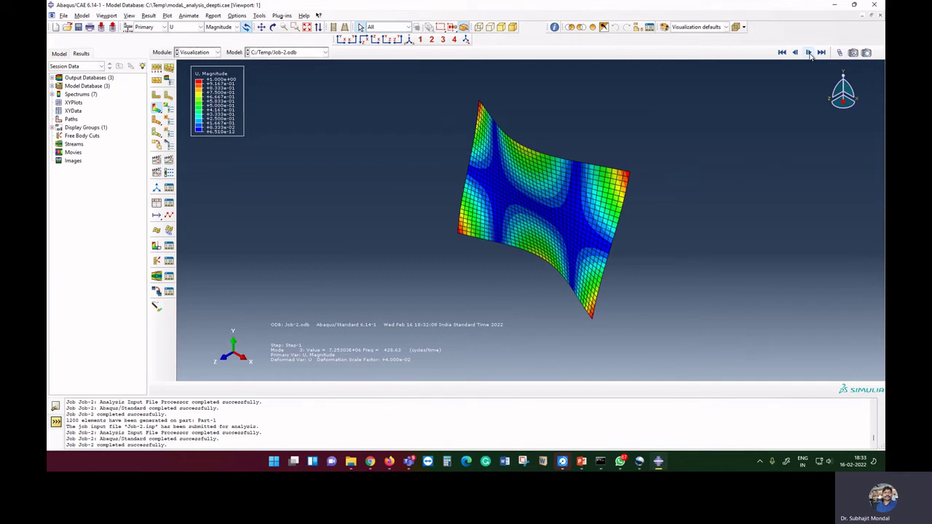
click(809, 53)
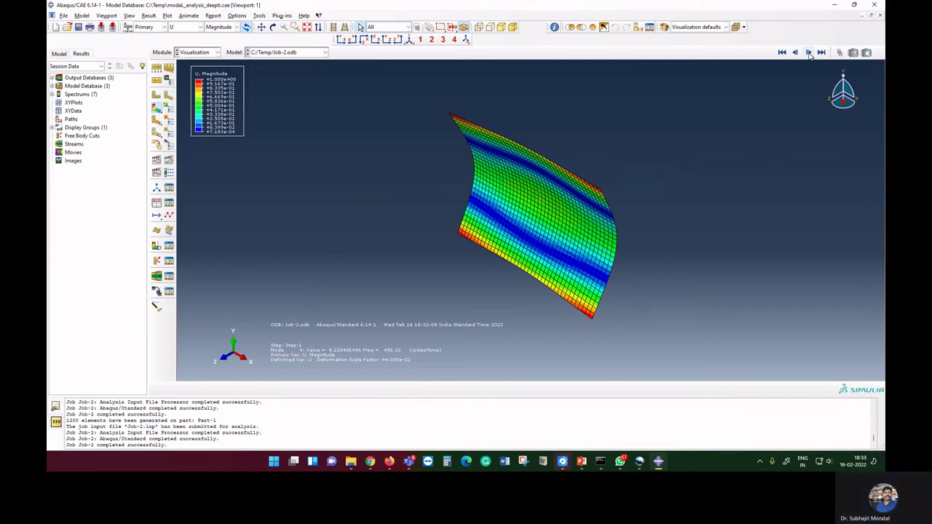
click(809, 54)
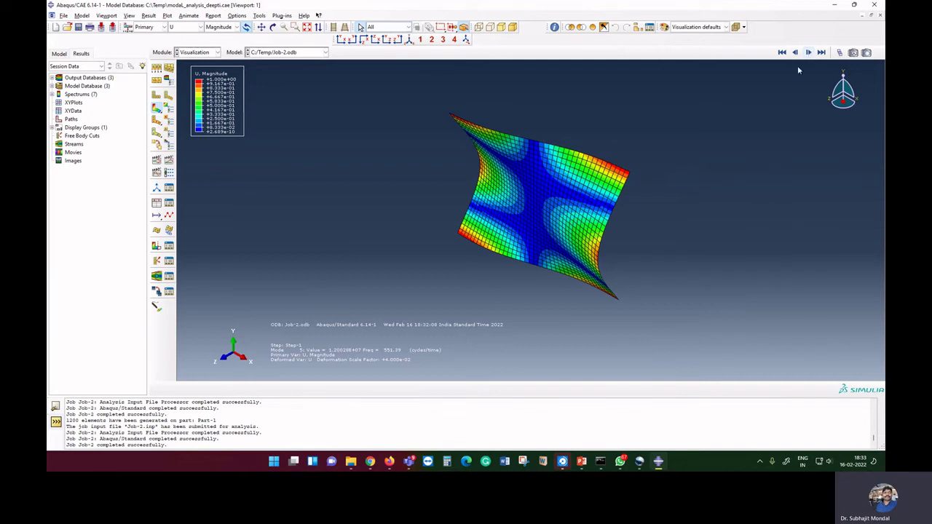
- In the Mesh module, assign the whole plate the standard quadratic shell element type S8R with 6 DOF per node
click(195, 52)
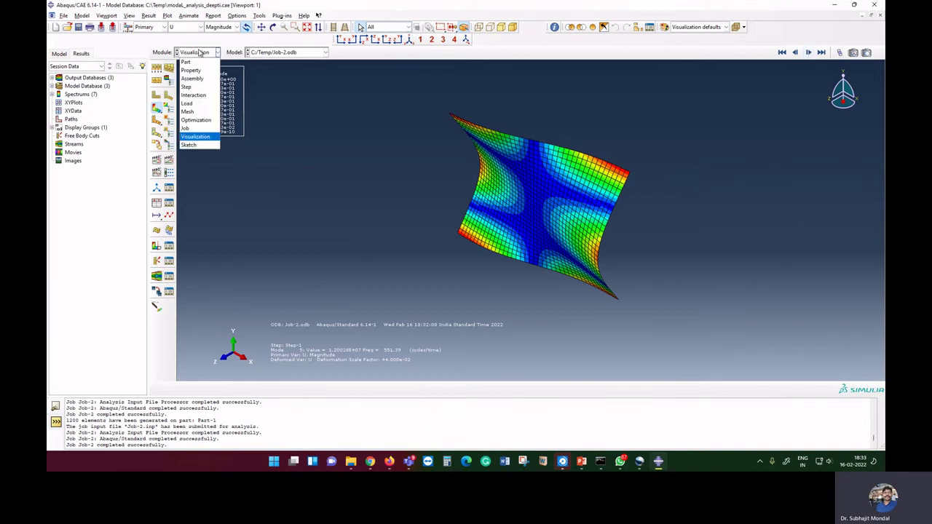
click(188, 111)
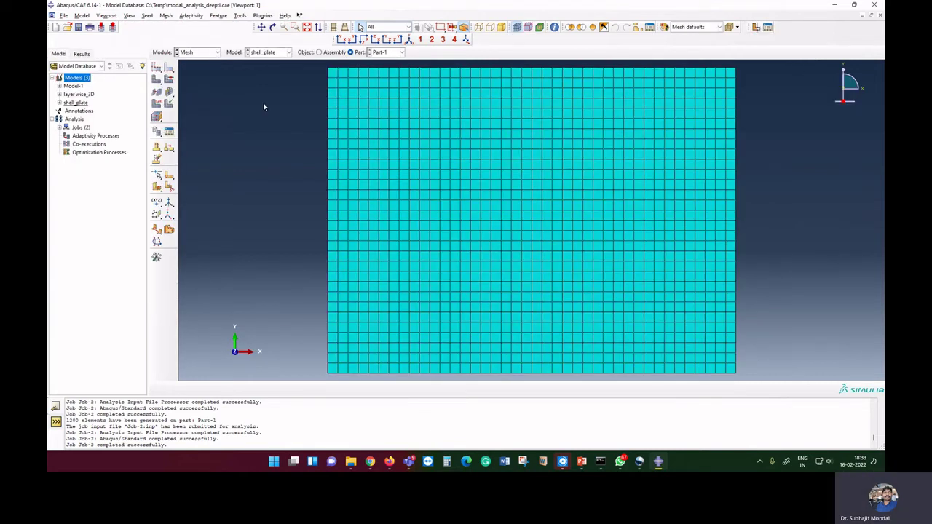
scroll(261, 102, down, 5)
drag(262, 70, 671, 306)
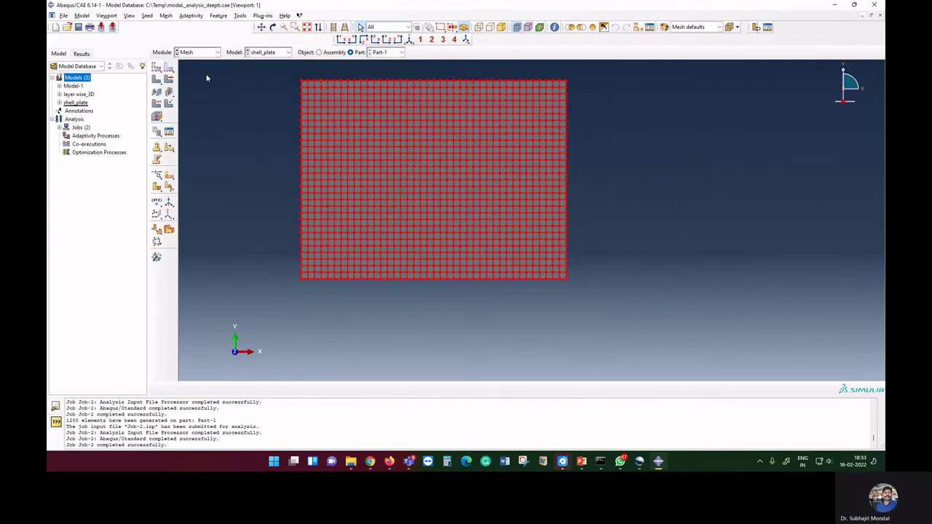
click(166, 15)
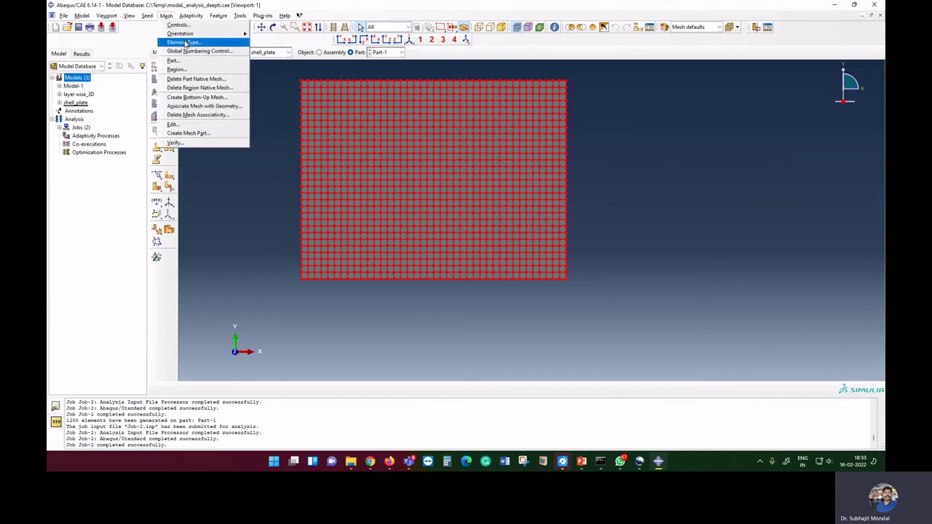
click(186, 43)
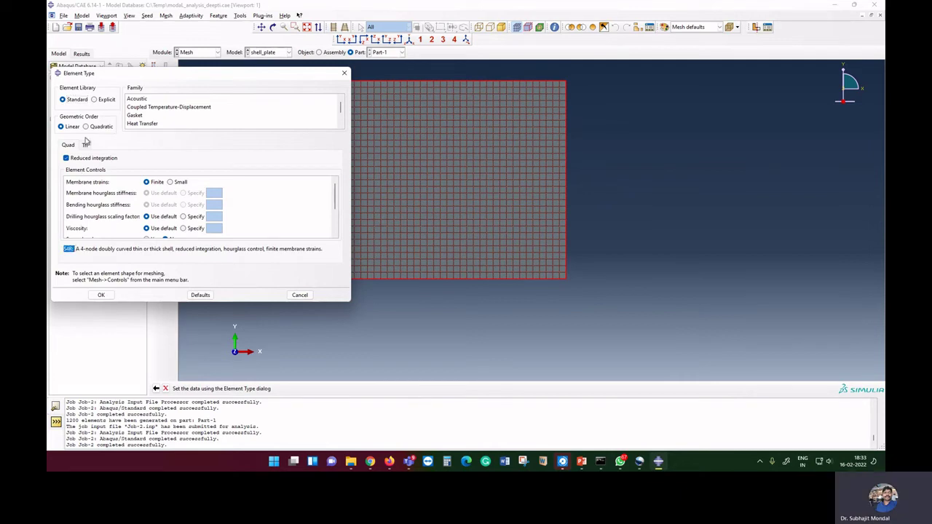
click(94, 128)
click(101, 295)
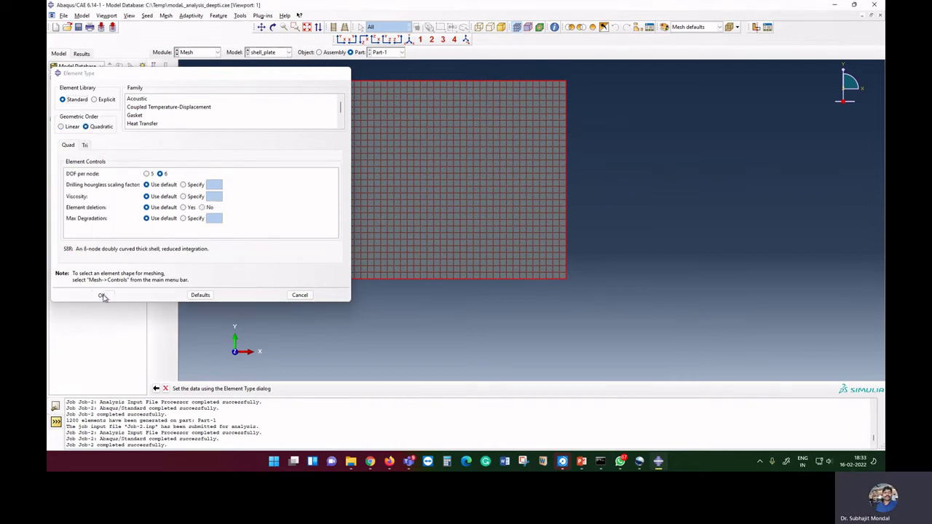
- In the Job module, submit Job-2 with the quadratic elements, overwriting its existing files, and run it a second time
click(198, 53)
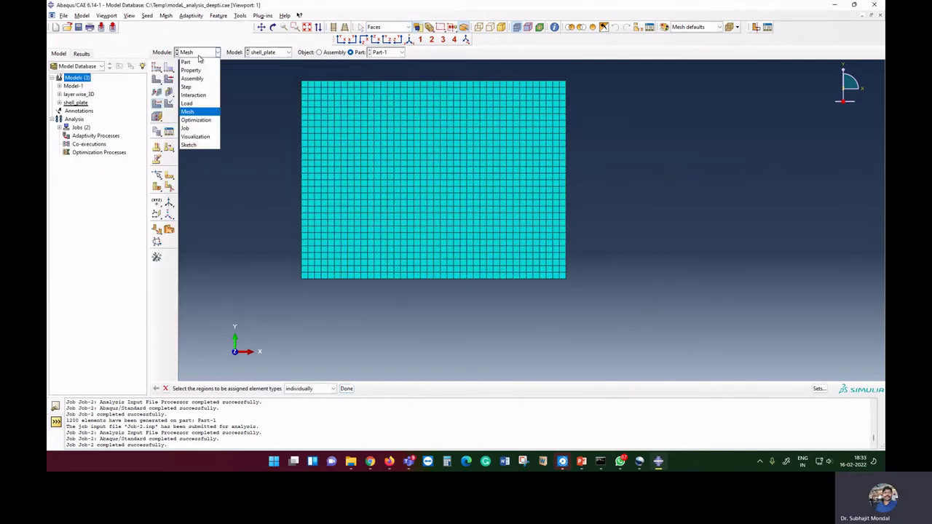
click(196, 129)
click(169, 66)
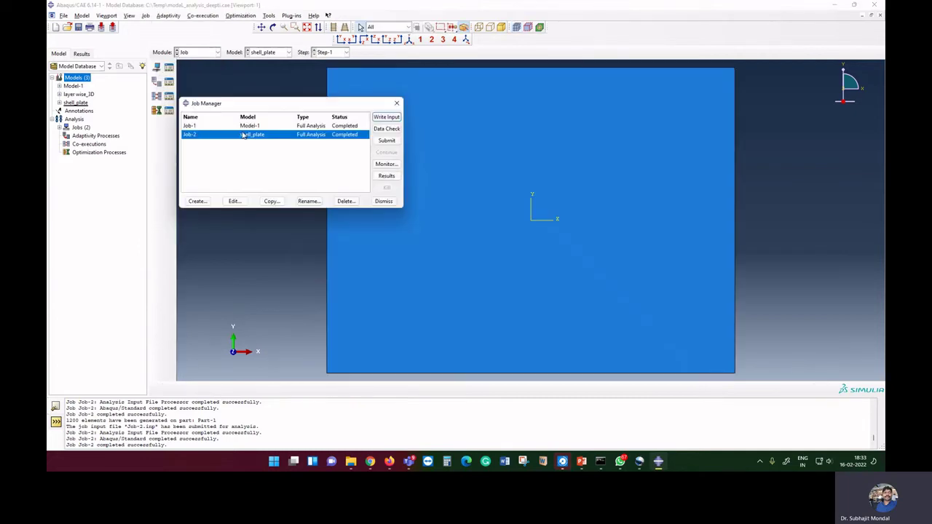
click(386, 142)
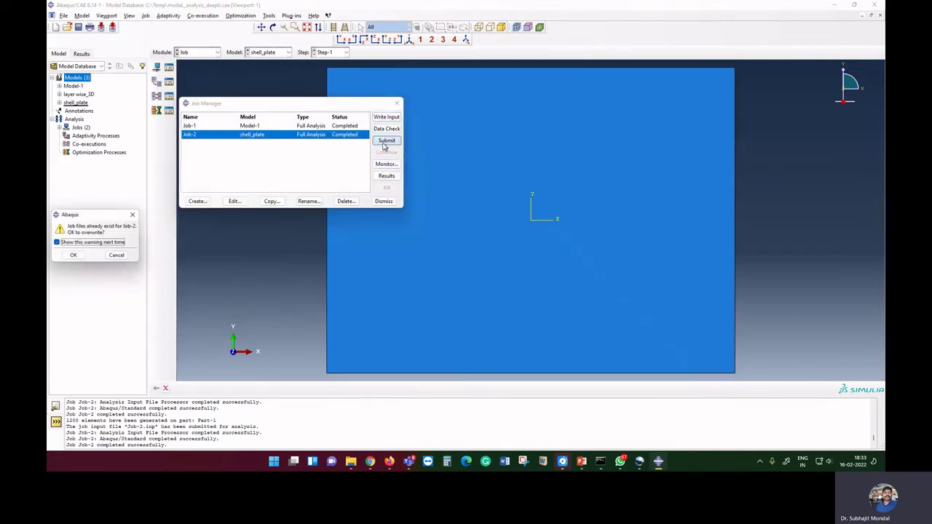
click(70, 257)
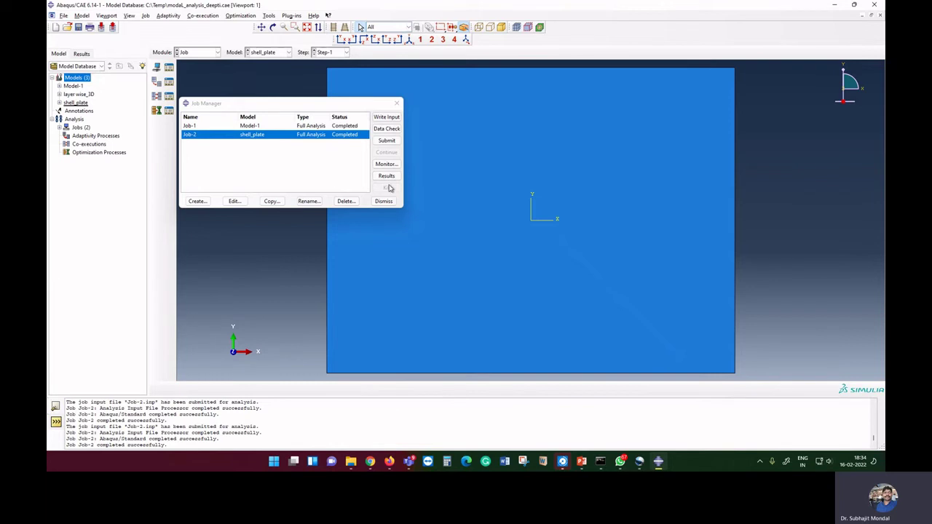
click(386, 144)
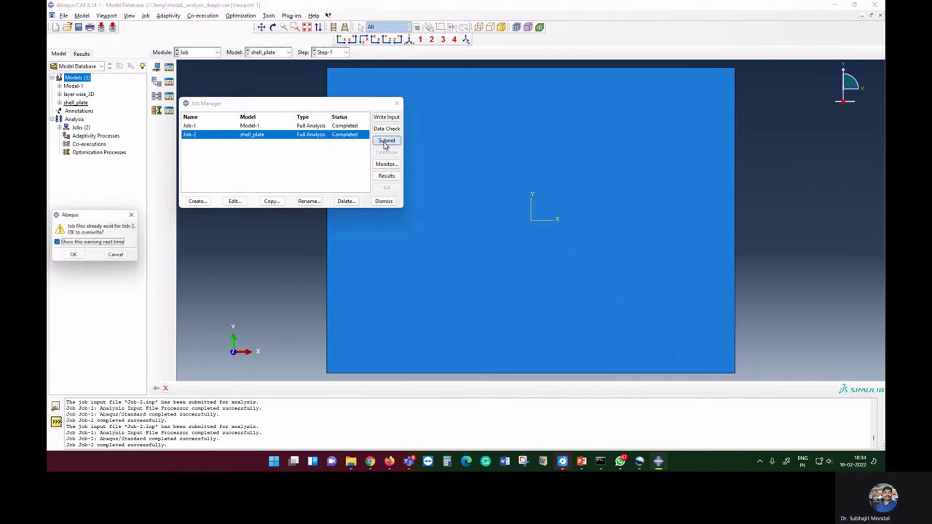
click(75, 257)
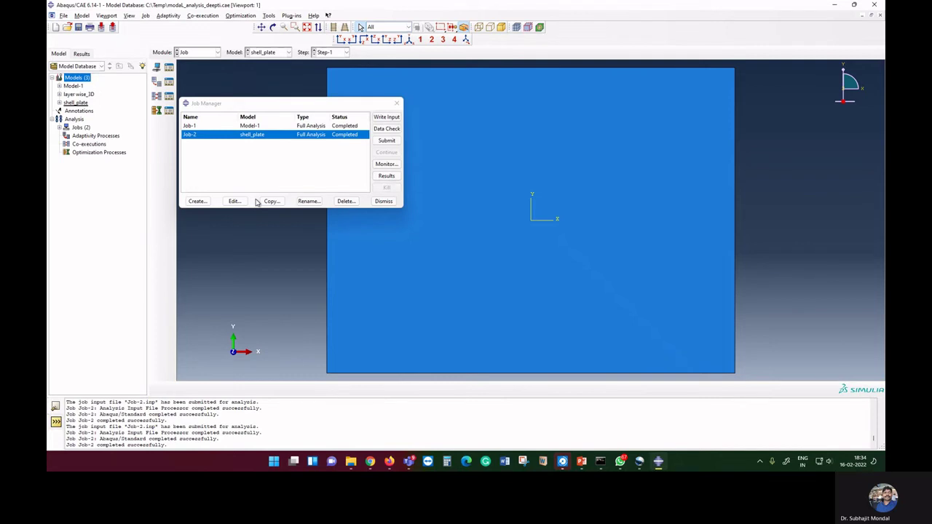
- Open the results of the quadratic-element Job-2 run, plot displacement contours on the deformed plate and step forward through its modes
click(386, 176)
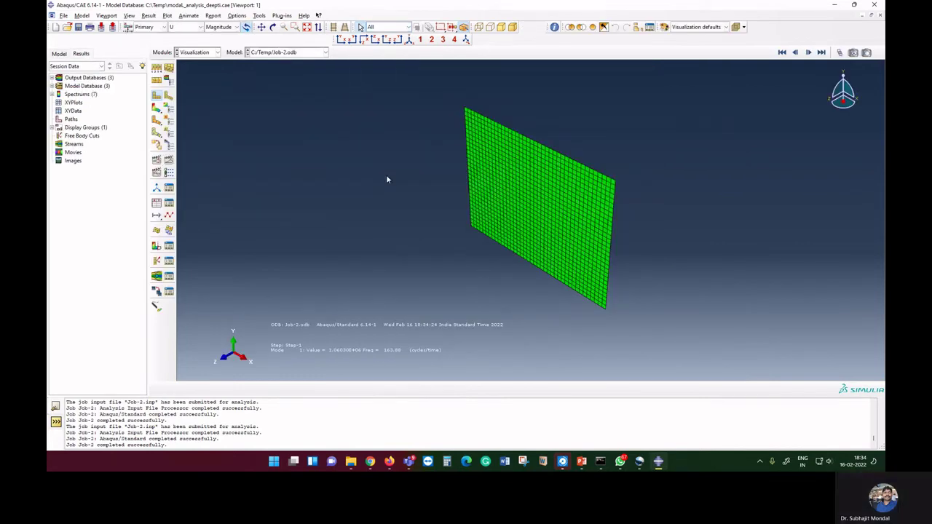
click(156, 108)
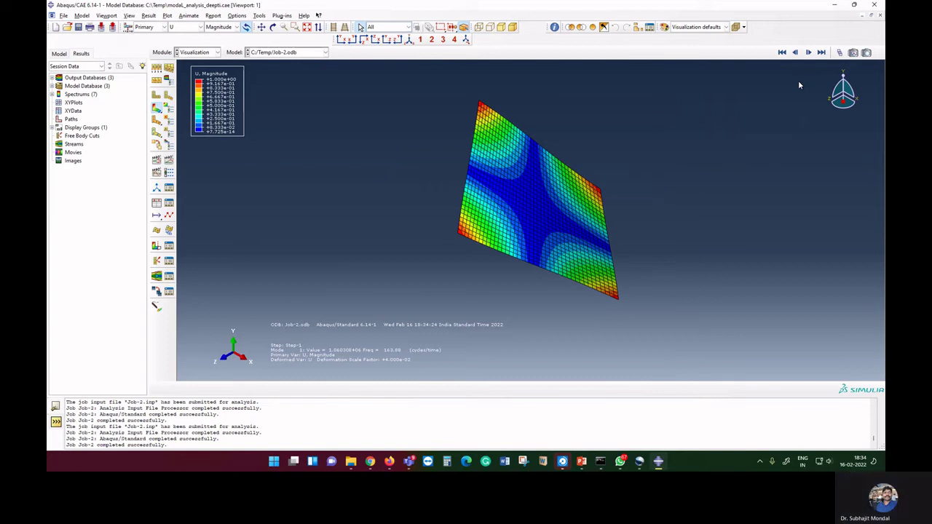
click(809, 53)
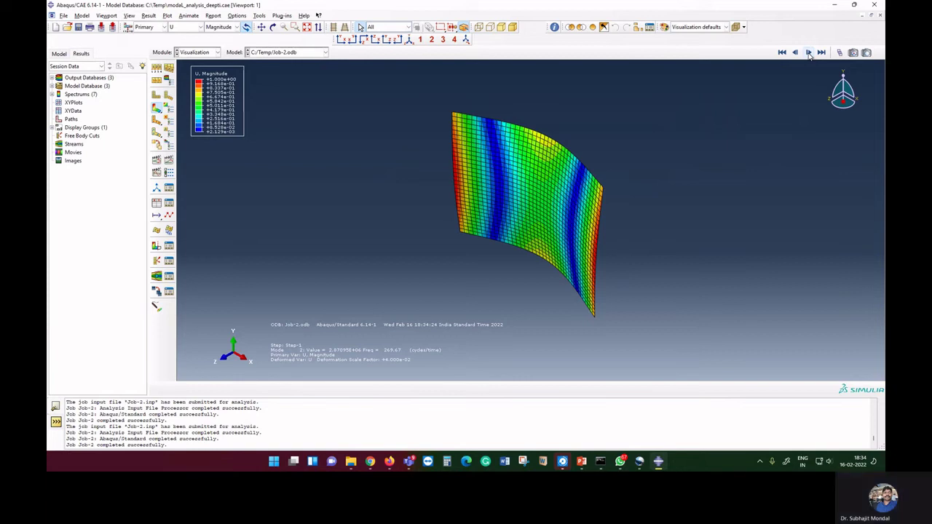
click(809, 53)
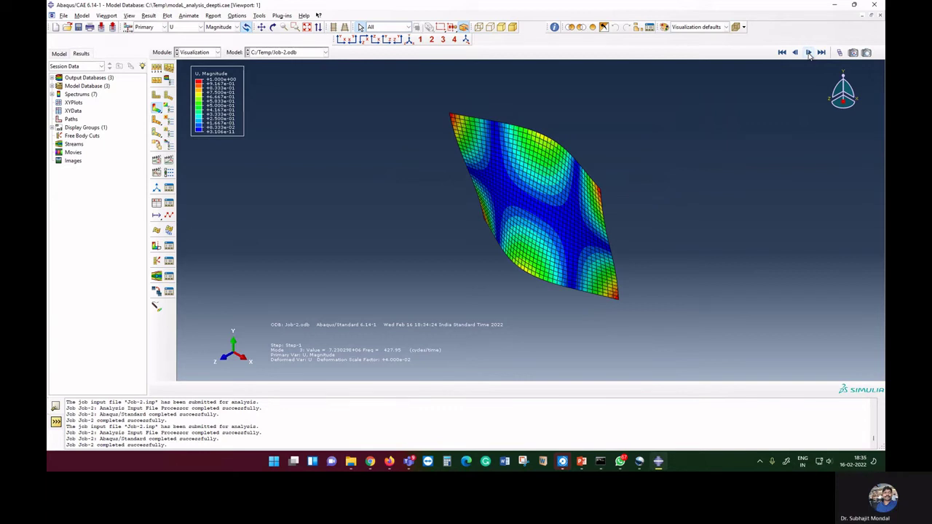
click(808, 53)
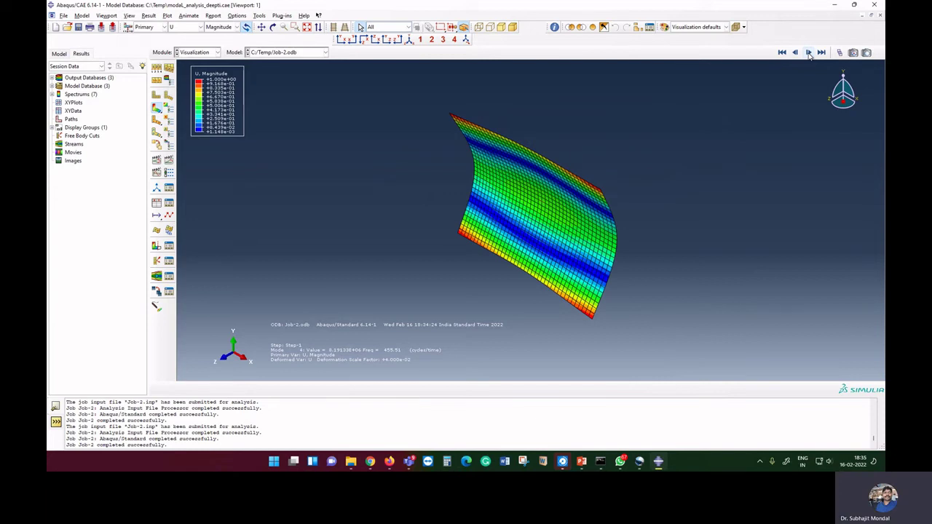
click(809, 53)
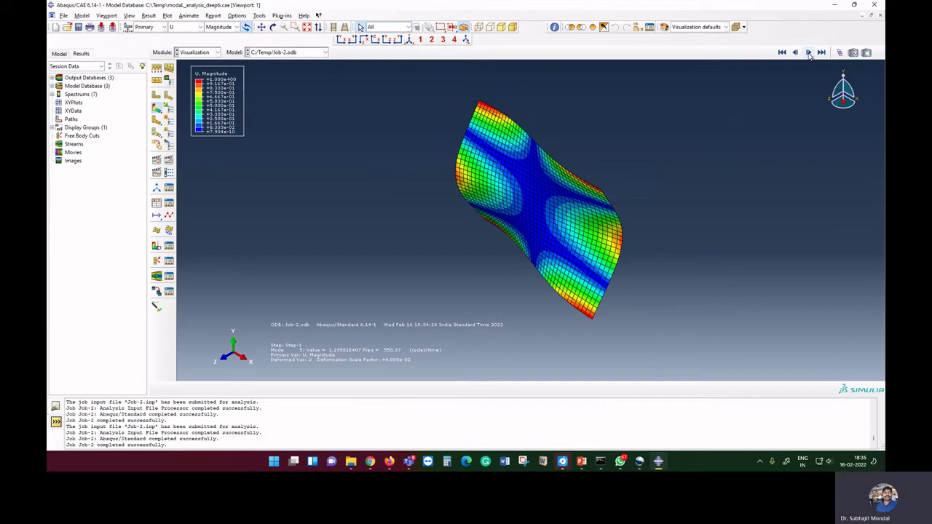
click(809, 53)
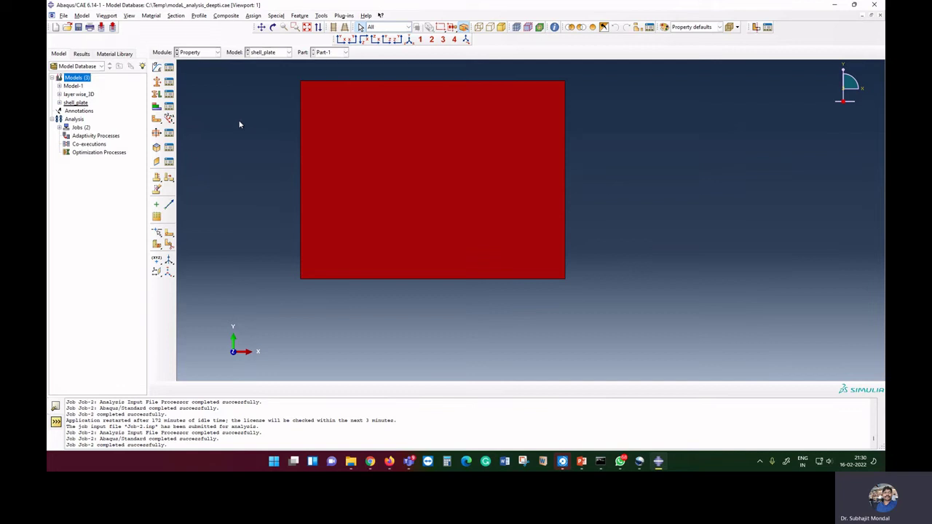
- In the Property module, start a new shell section of type Composite for shell_plate, keeping the name Section-1
click(169, 67)
click(158, 82)
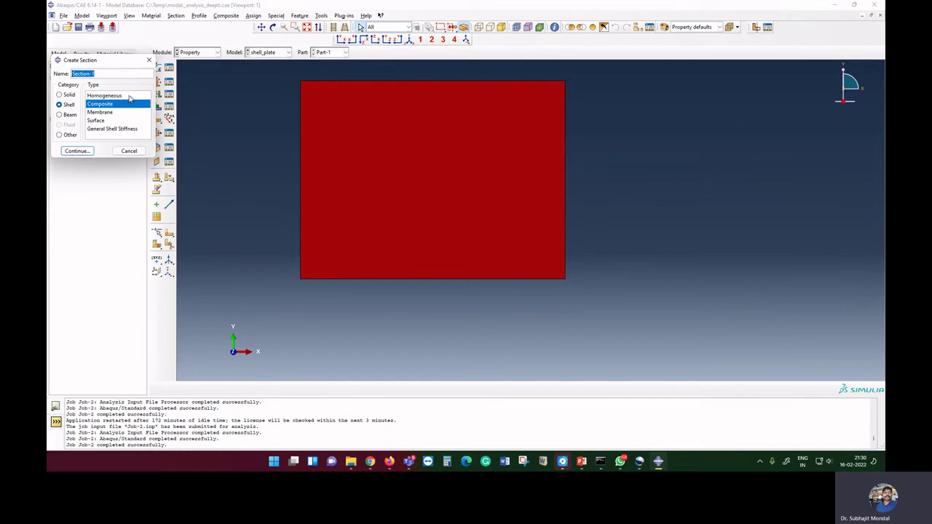
click(77, 151)
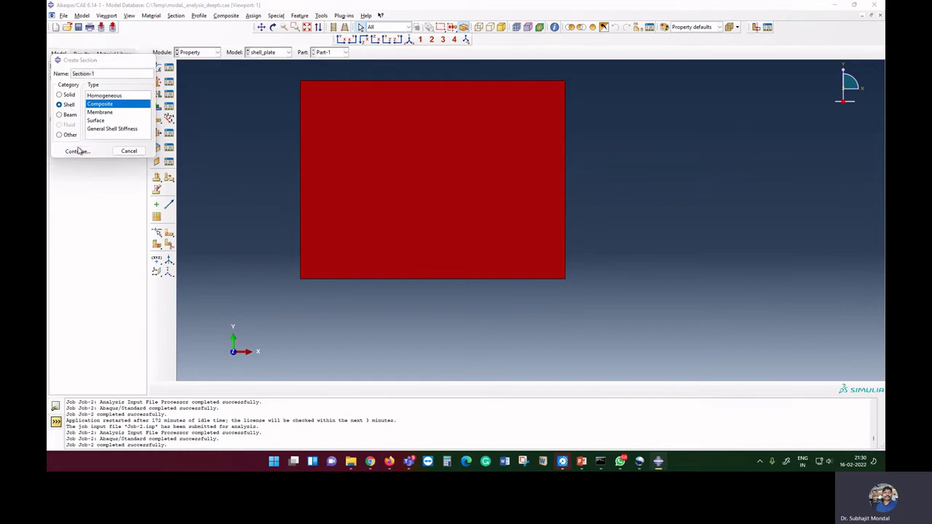
- Assign Material-1 to both the first and second plies of the composite section
click(104, 155)
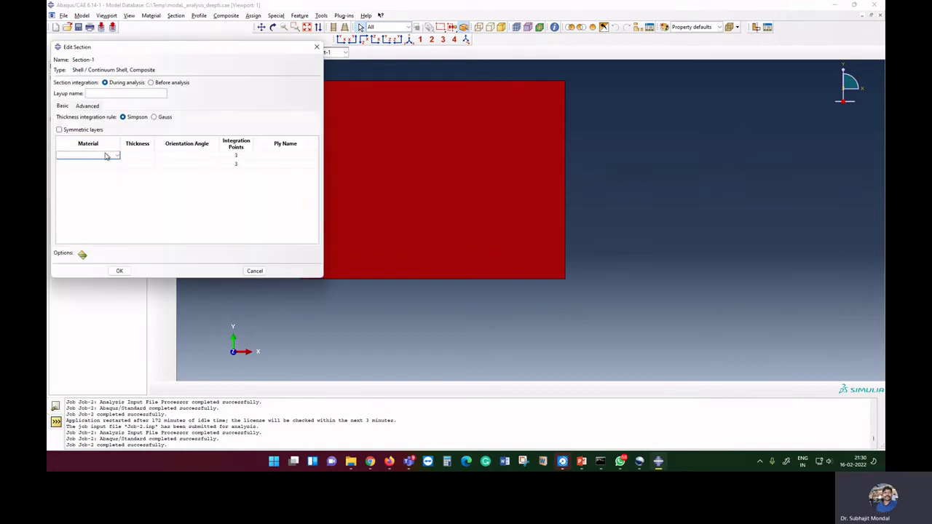
click(116, 156)
click(106, 163)
click(118, 157)
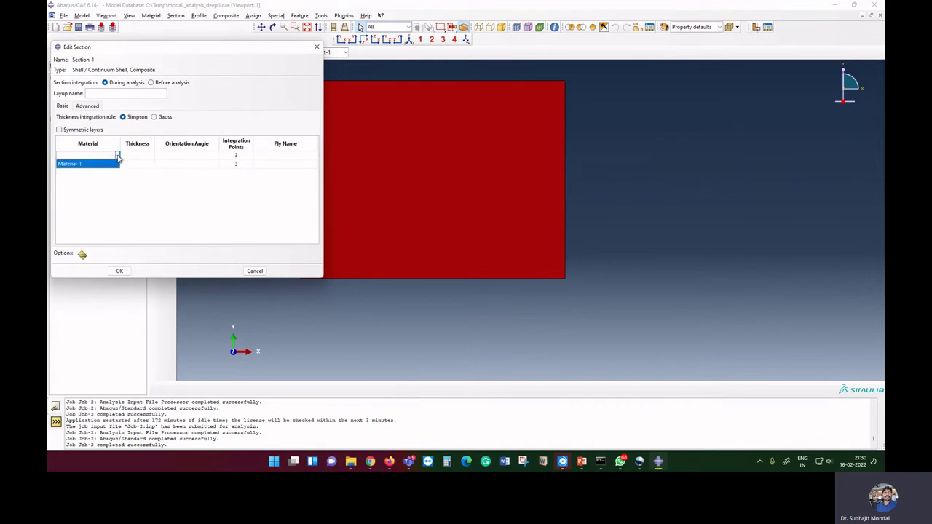
click(105, 163)
click(113, 164)
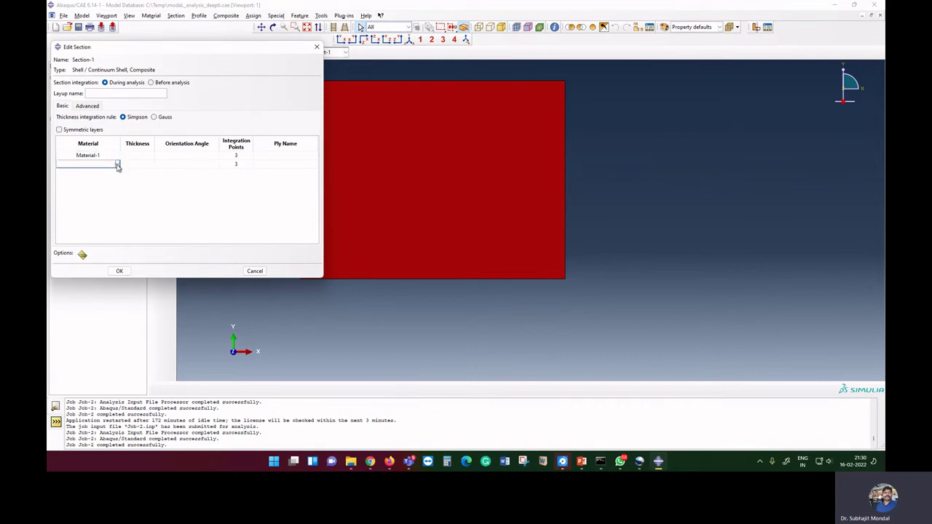
click(117, 166)
click(109, 173)
- Define the first ply with thickness 5E-3, orientation angle 0 and ply name 1
click(144, 154)
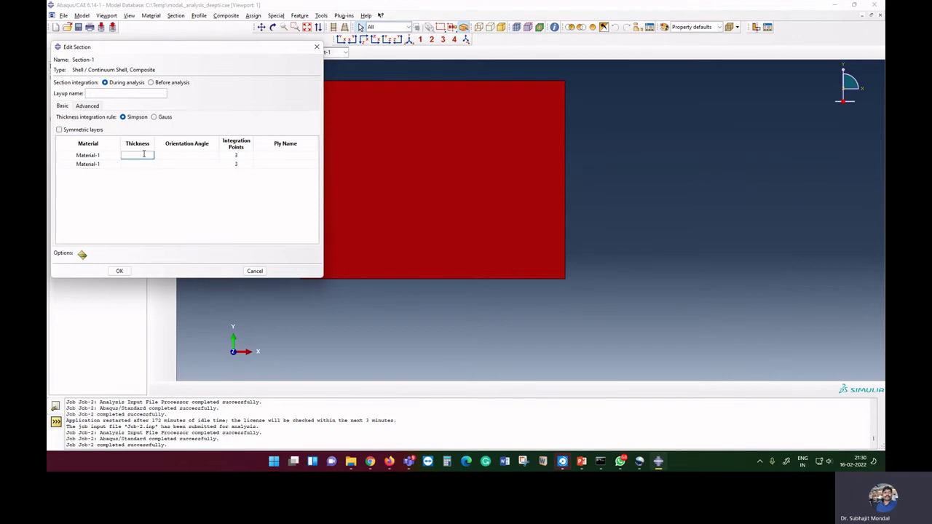
text(5E-3)
key(Tab)
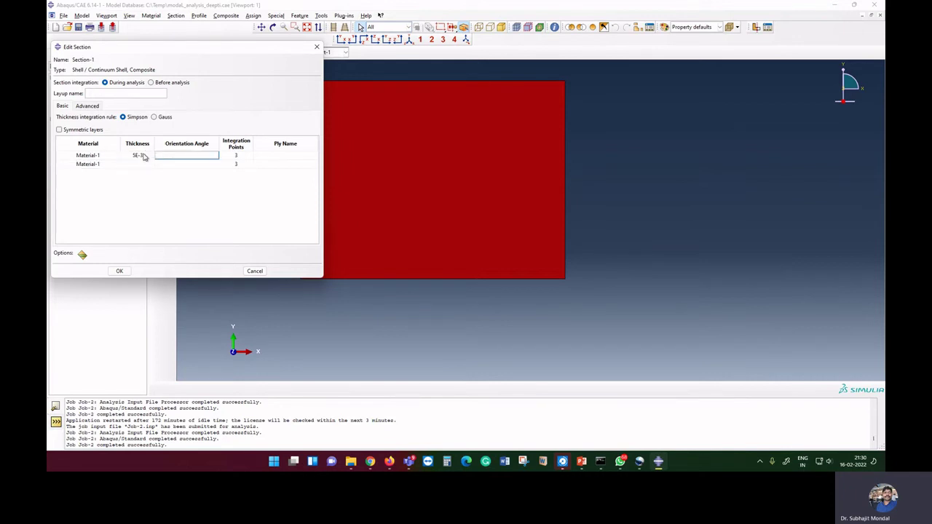
text(0)
key(Tab)
key(Tab)
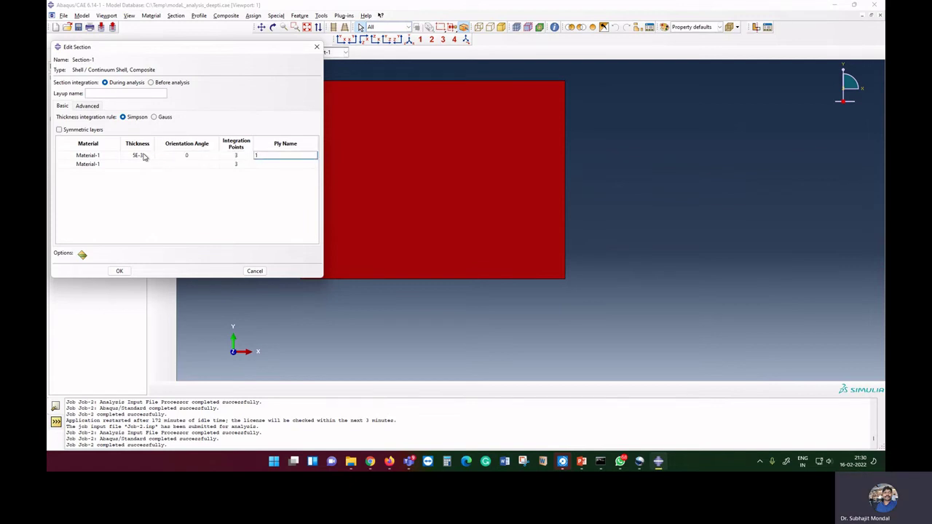
- Define the second ply with thickness 5E-3, orientation angle 0 and ply name 1
click(140, 164)
text(5)
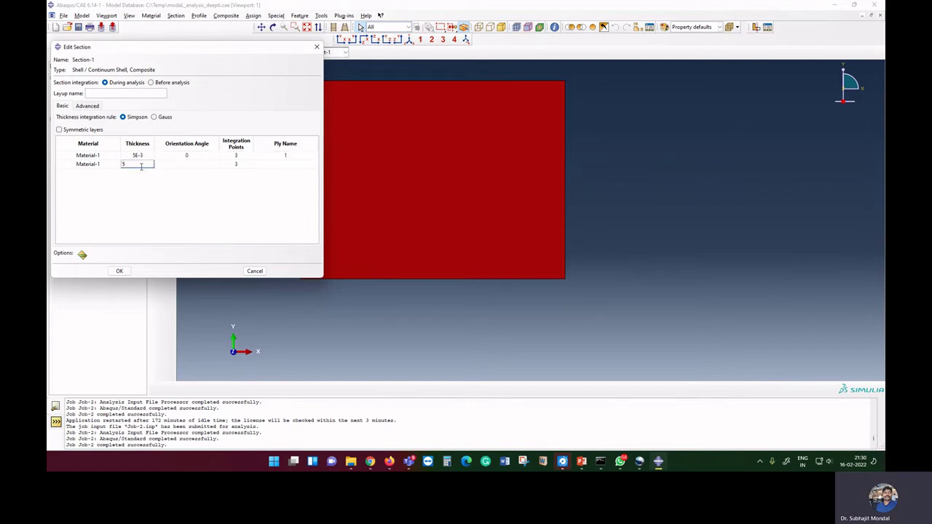
text(E-3)
key(Tab)
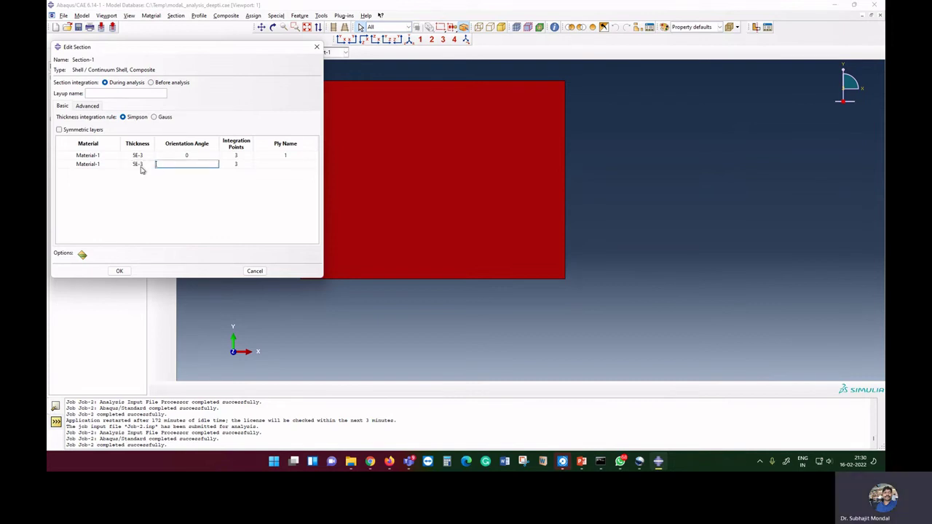
text(0)
key(Tab)
key(Tab)
text(1)
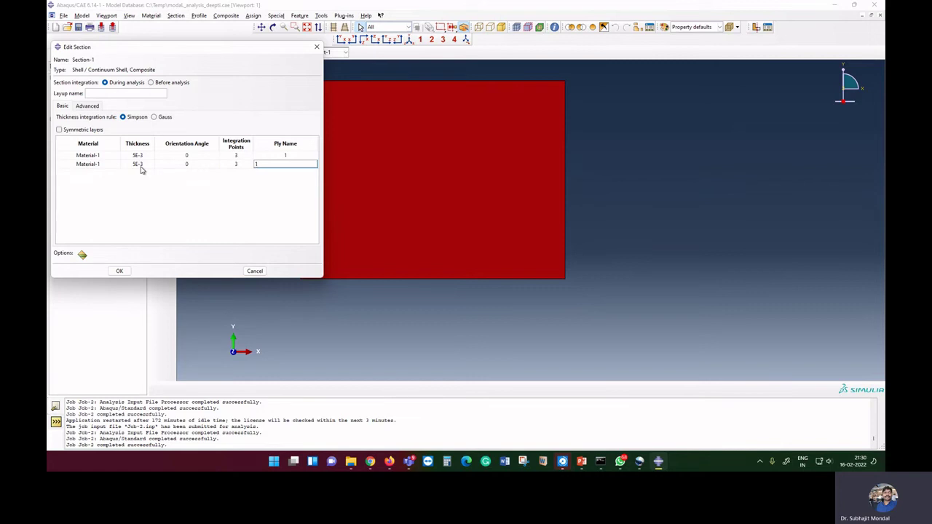
- Change the second ply's name to 2 and save the composite section
click(120, 272)
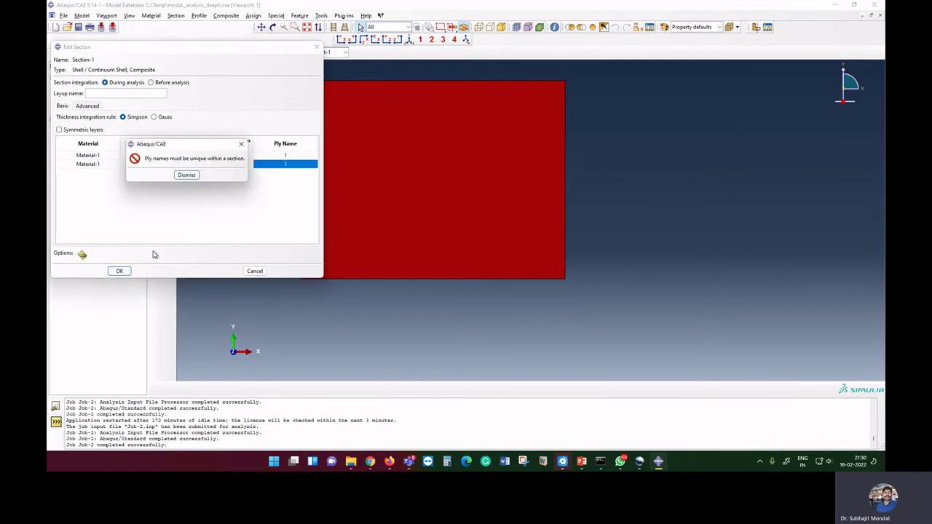
click(185, 175)
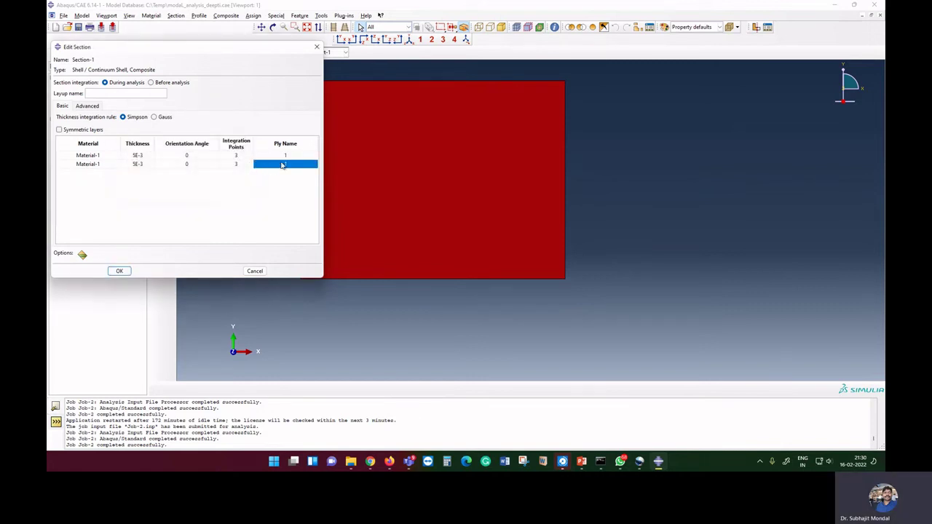
text(2)
click(120, 271)
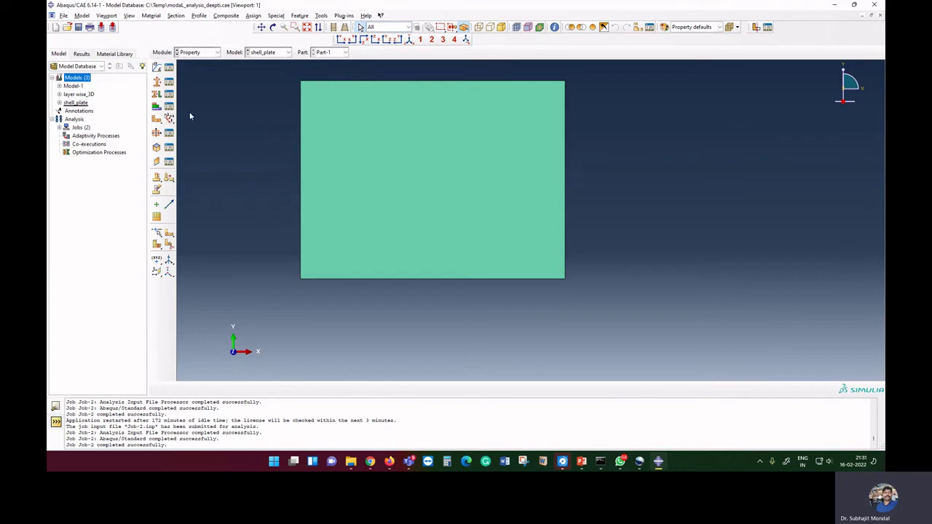
- Reopen Section-1 for editing and add two blank rows below the second ply in its layer table
click(170, 82)
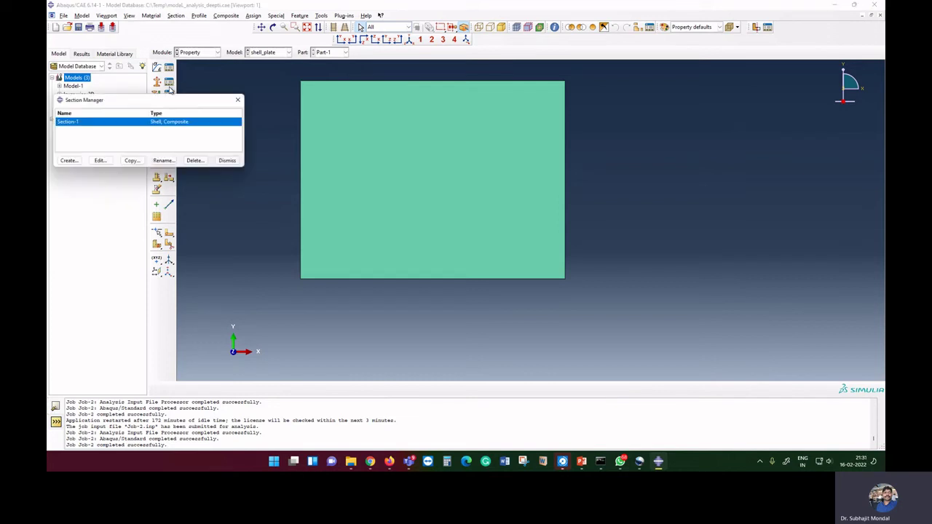
click(97, 160)
double_click(291, 165)
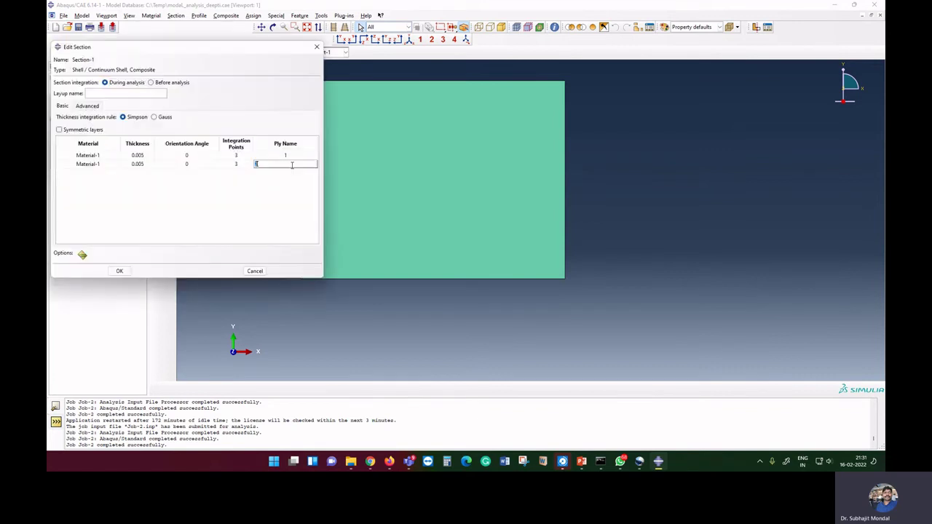
key(Return)
key(Return)
- Delete the two blank rows from the layer table, accept the section and close the section manager
right_click(287, 182)
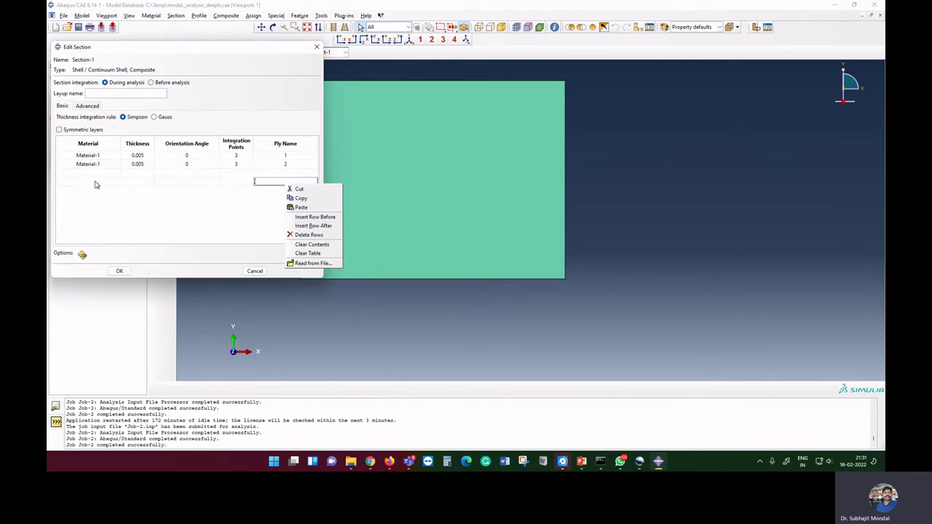
click(304, 235)
right_click(286, 176)
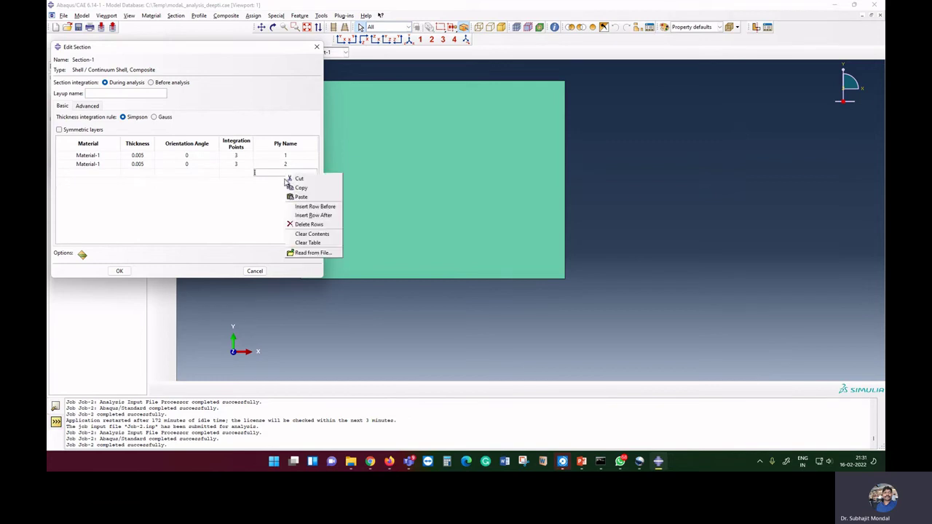
click(306, 225)
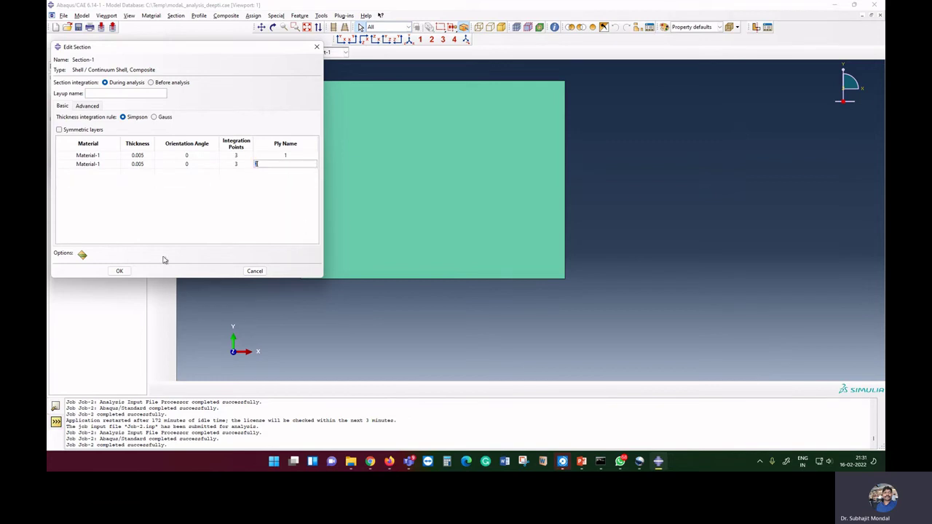
click(119, 271)
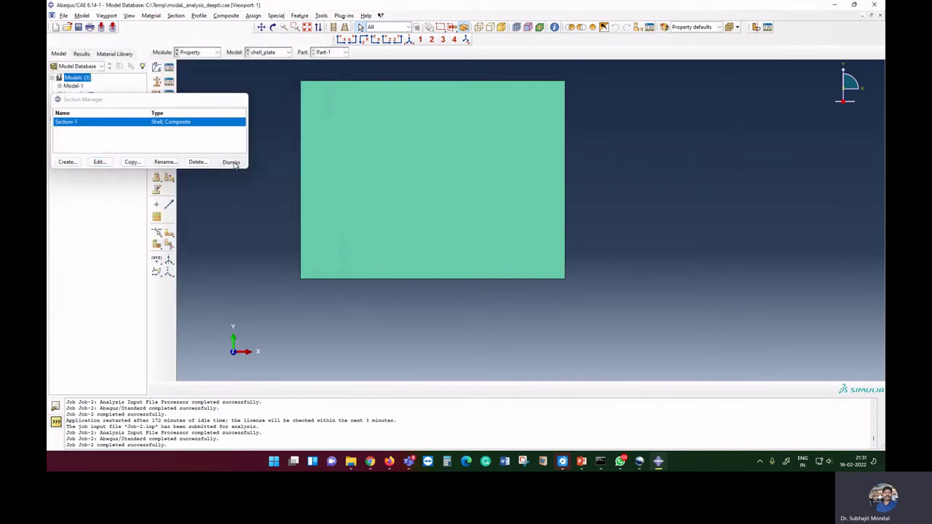
click(230, 162)
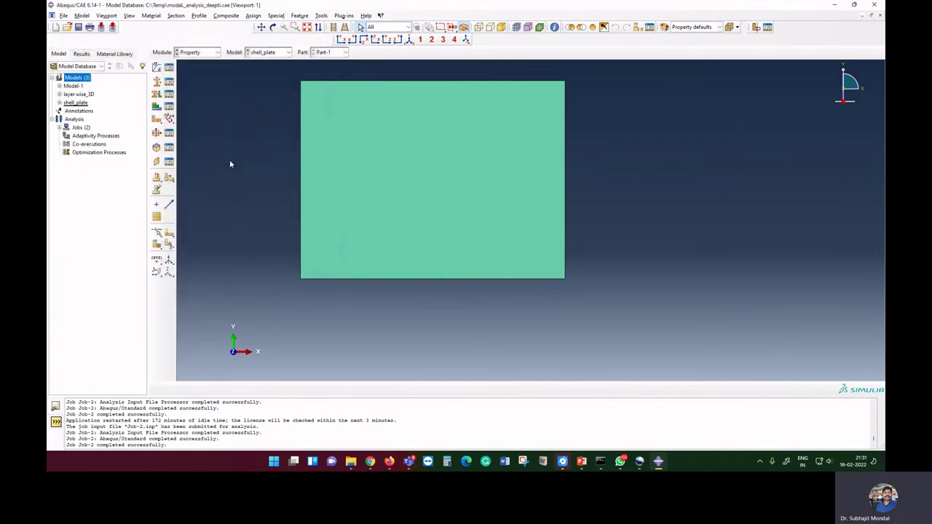
- Switch to the Job module and submit Job-2 with the two-ply composite section, overwriting its existing job files
click(204, 52)
click(204, 129)
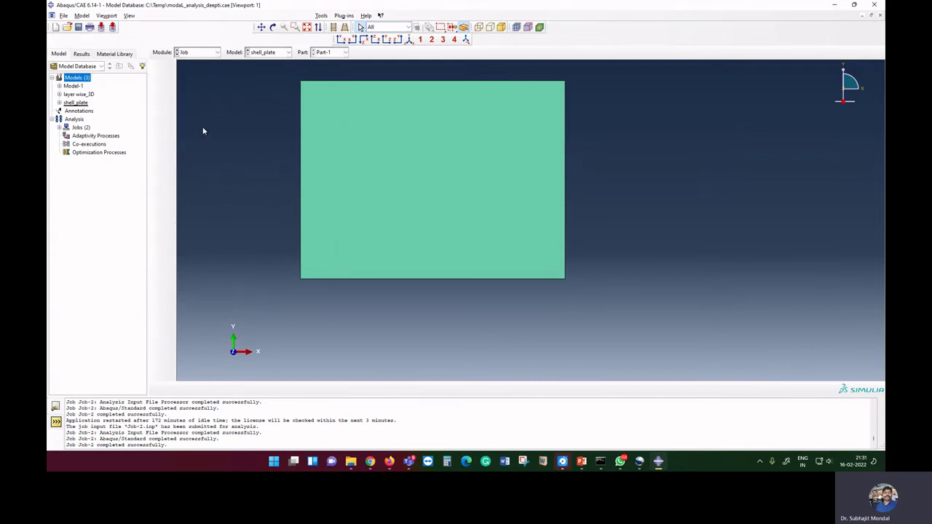
click(387, 141)
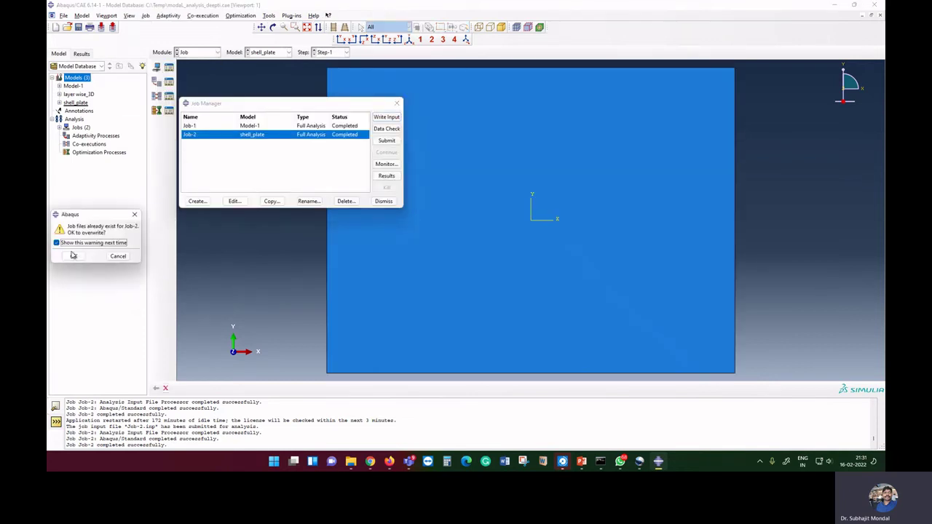
click(73, 256)
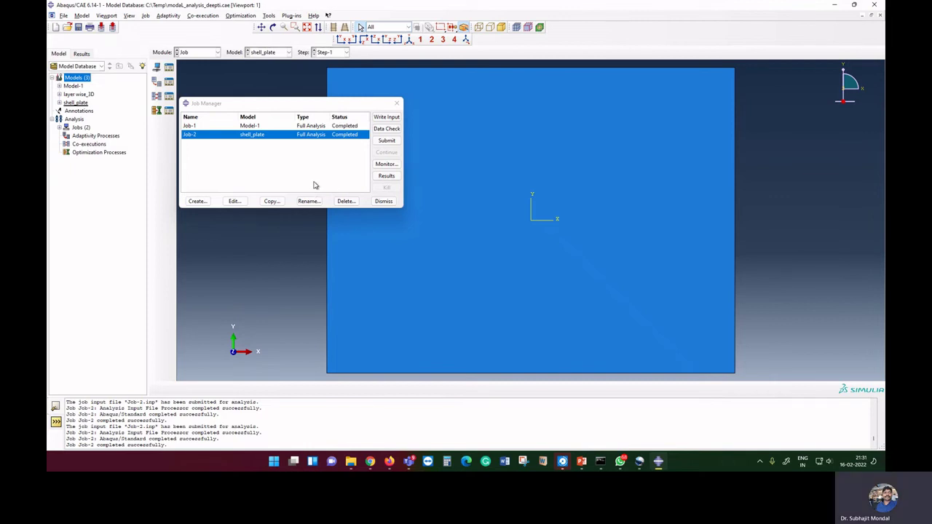
- Open the Job-2 results, plot displacement contours on the deformed plate, and step through modes 1 to 5
click(386, 177)
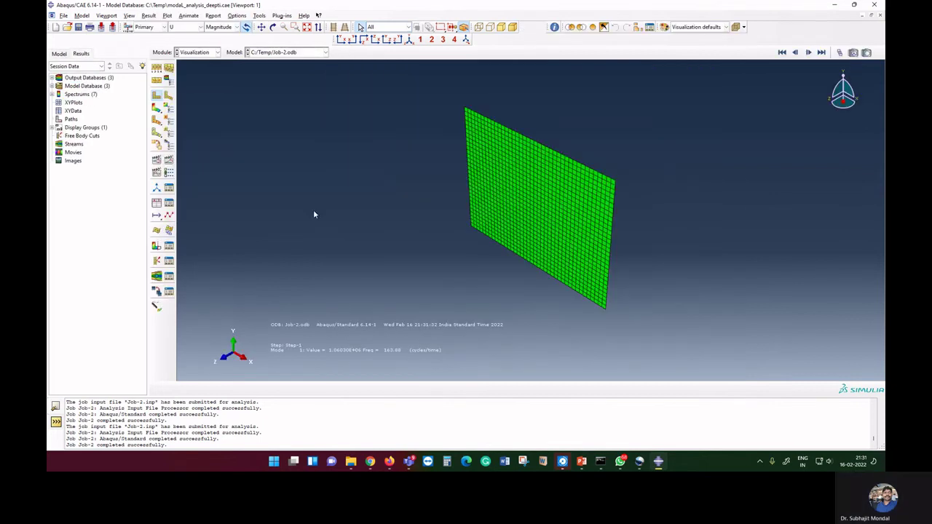
click(156, 109)
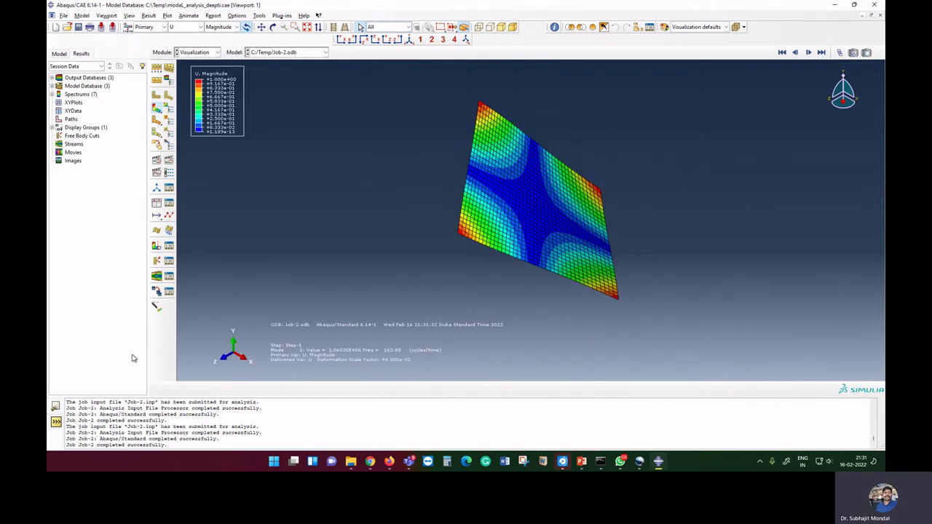
click(808, 52)
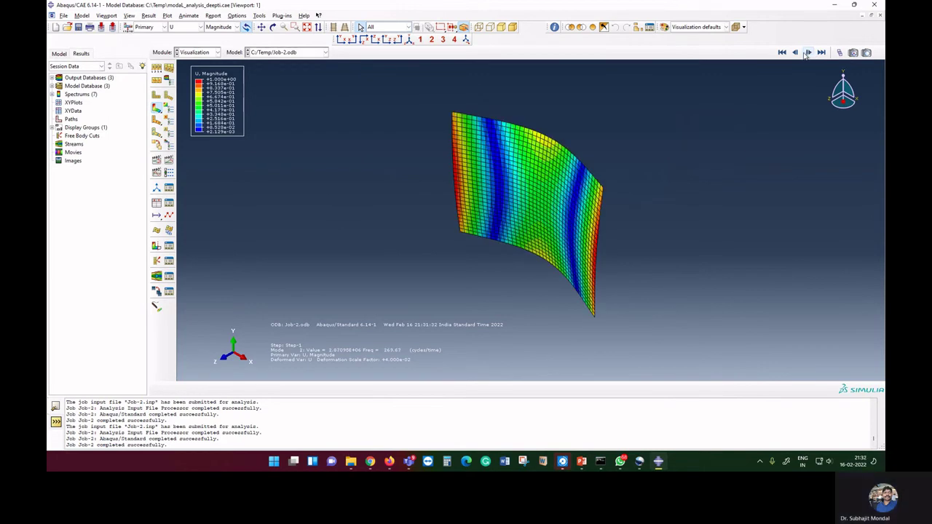
click(807, 52)
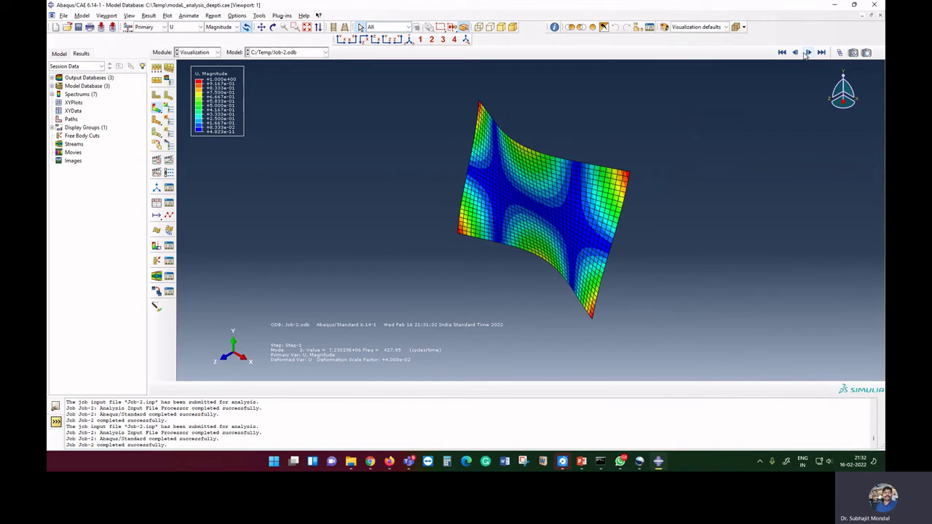
click(807, 52)
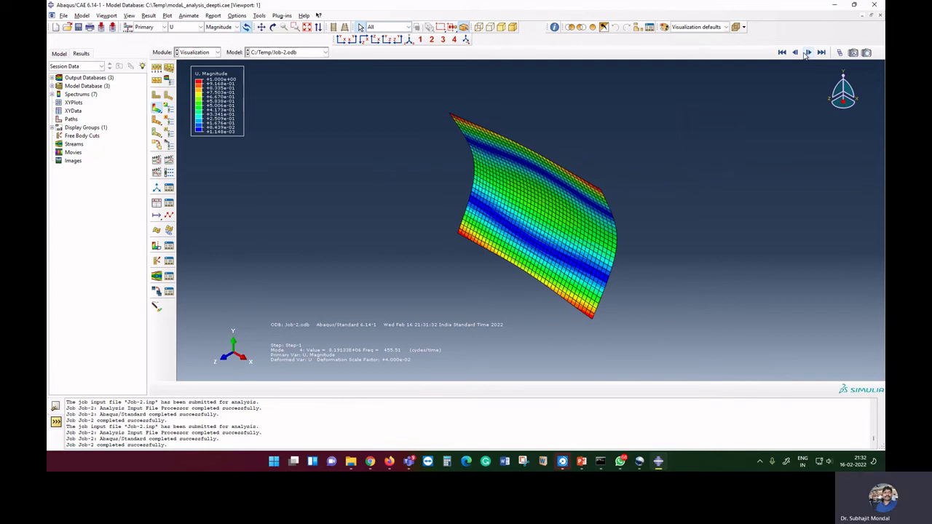
click(807, 53)
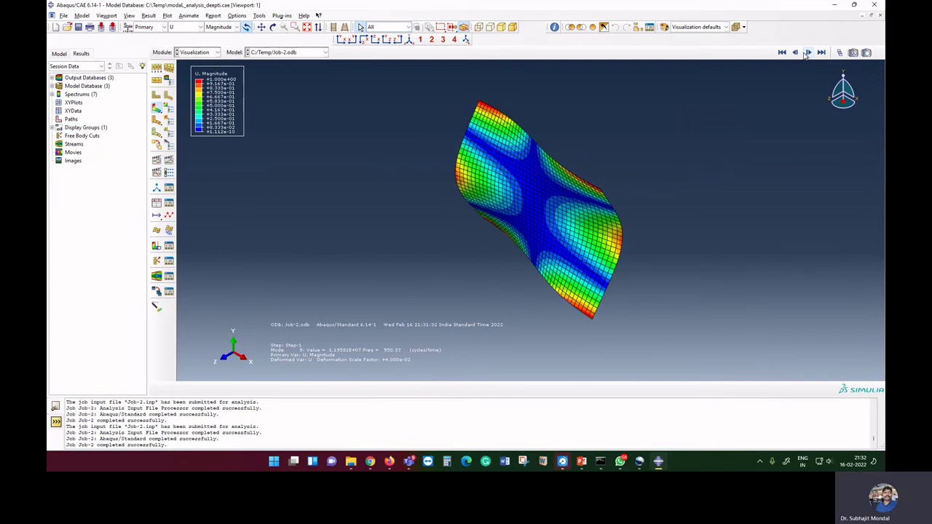
- Switch to the Mesh module and review the plate's assigned element type, accepting the quadratic shell settings
click(198, 53)
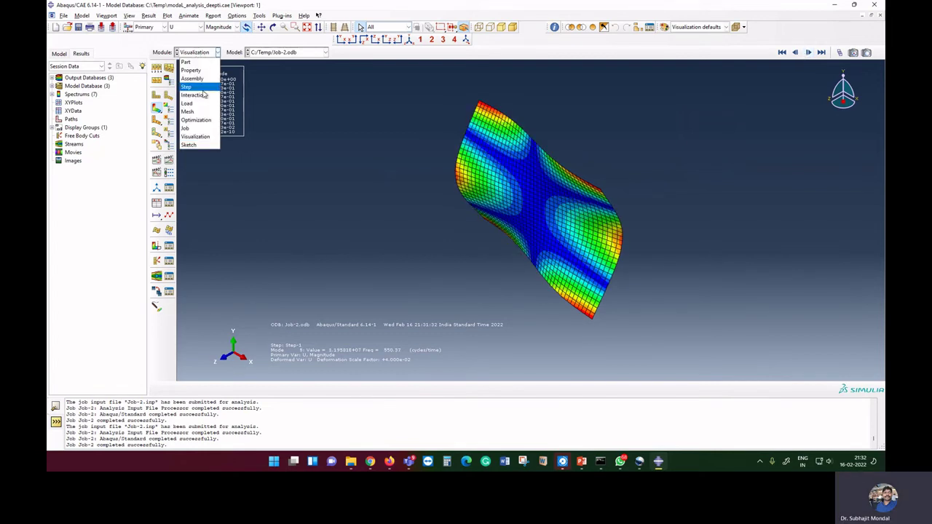
click(187, 112)
click(166, 16)
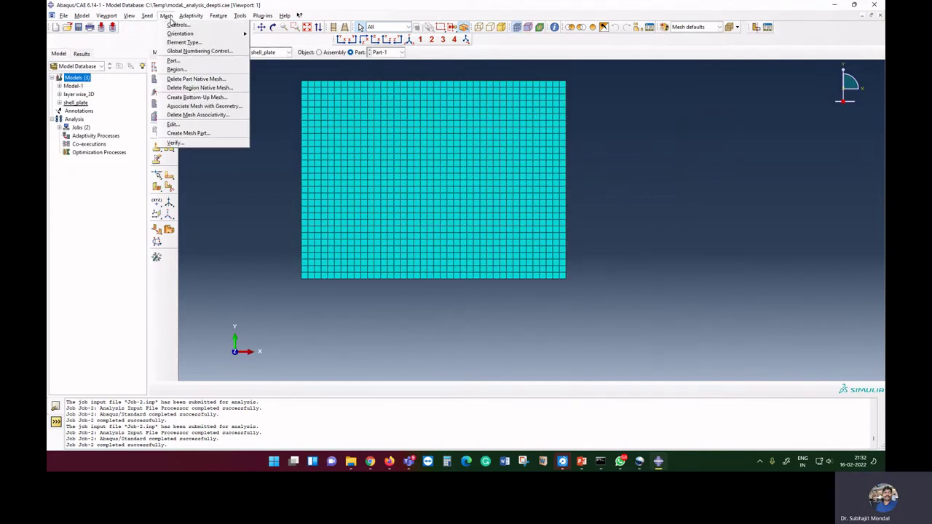
click(184, 42)
drag(230, 63, 663, 310)
click(346, 389)
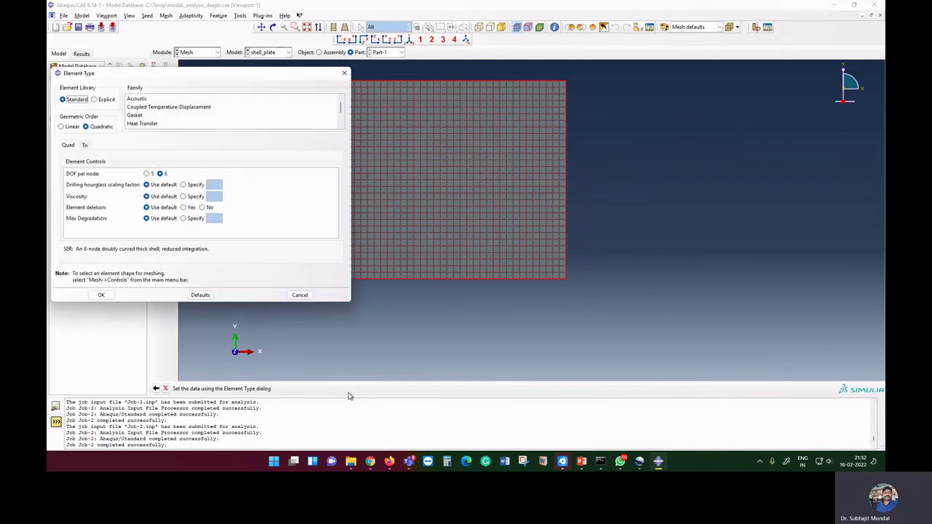
click(101, 295)
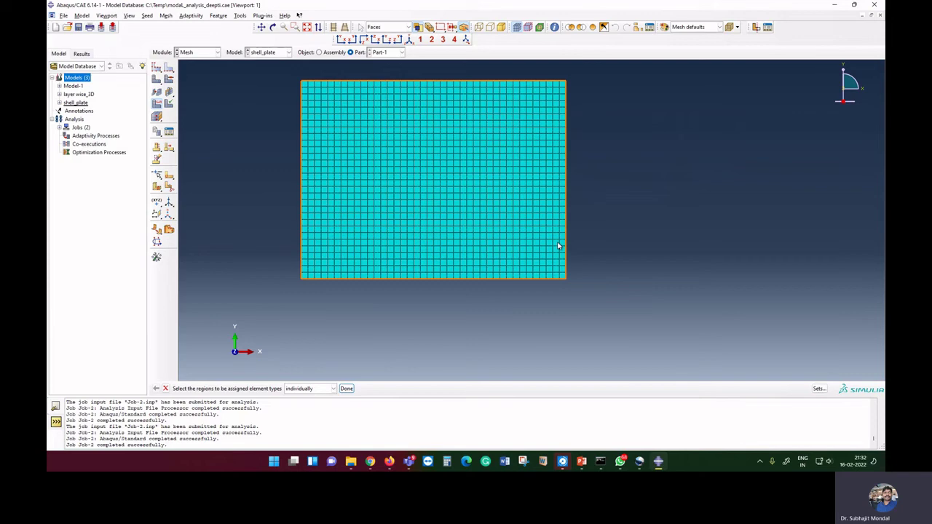
- Switch to the Property module, delete the composite section Section-1 and close the section manager
click(204, 53)
click(206, 72)
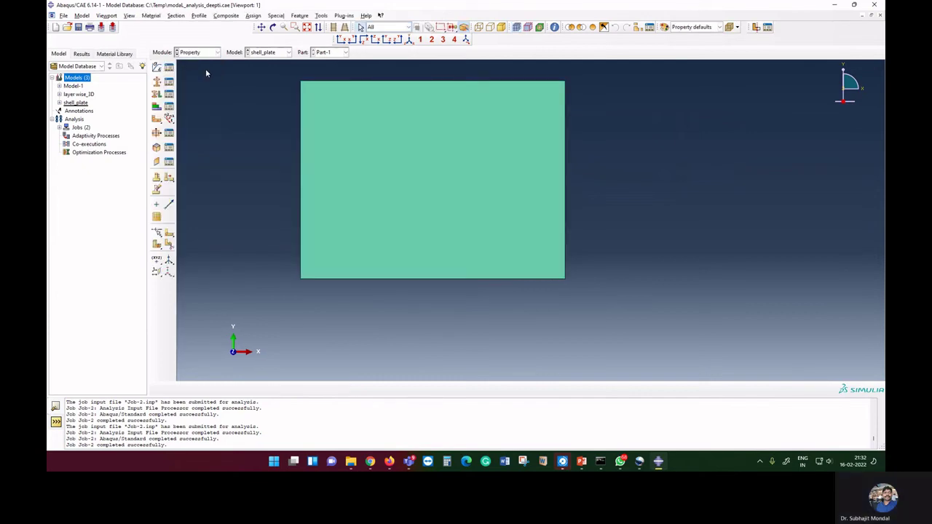
click(170, 82)
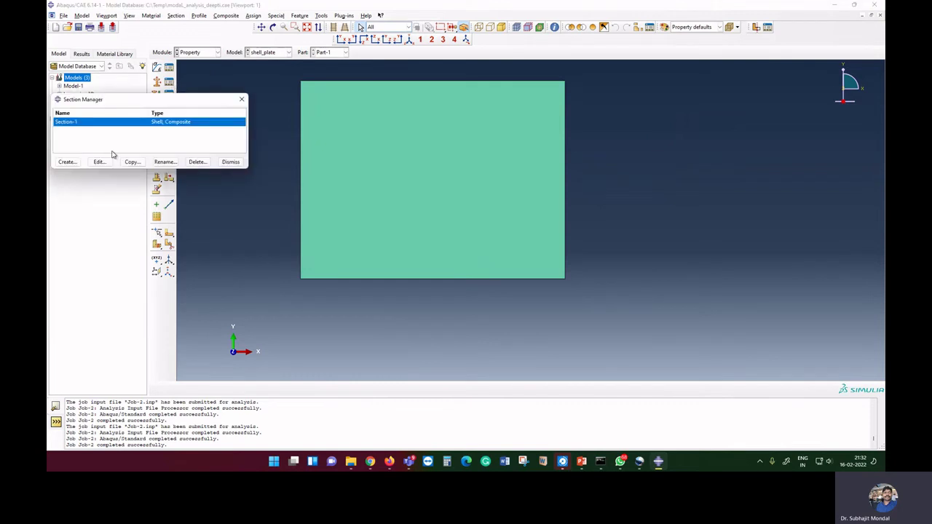
click(197, 163)
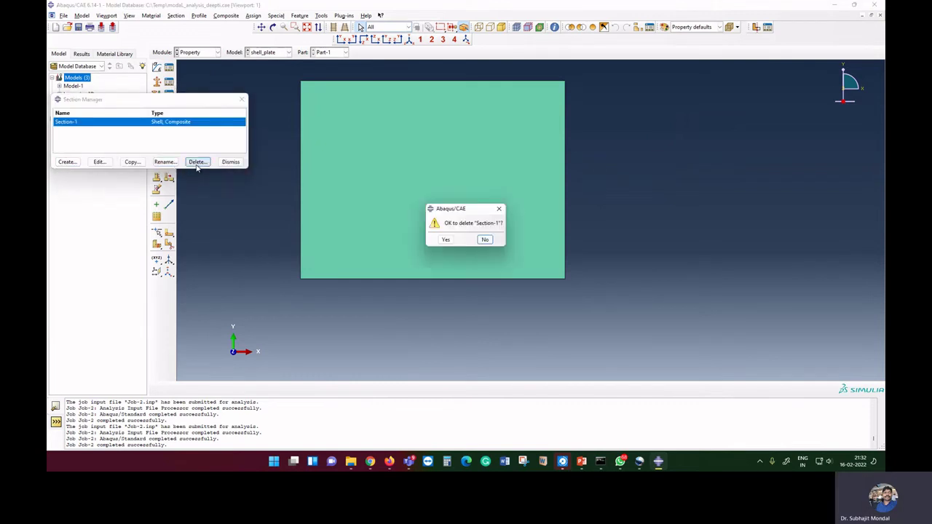
click(442, 241)
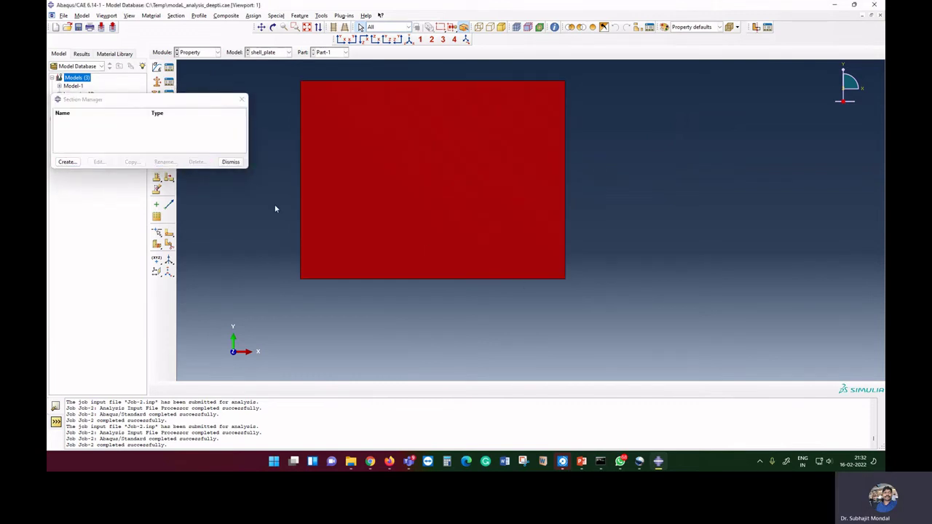
click(230, 161)
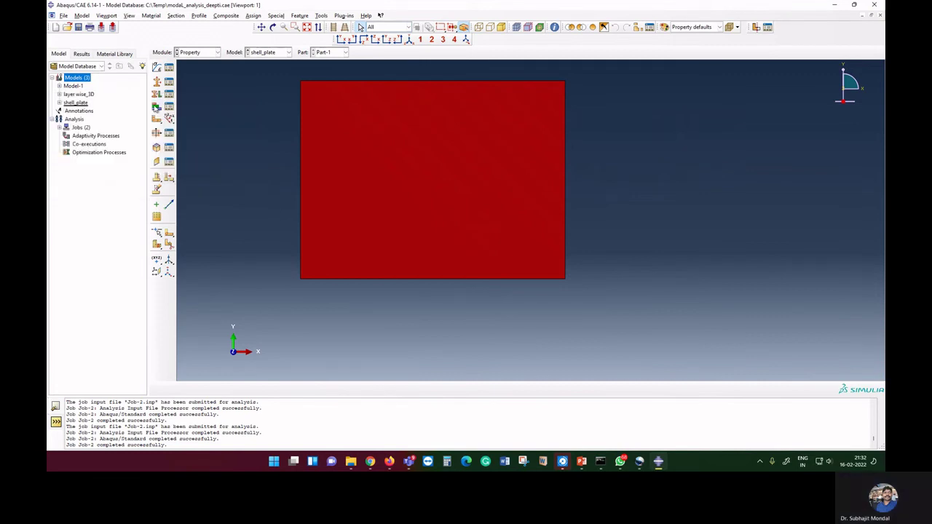
- Create a conventional shell composite layup with four plies and assign the whole plate as the region of every ply
click(156, 107)
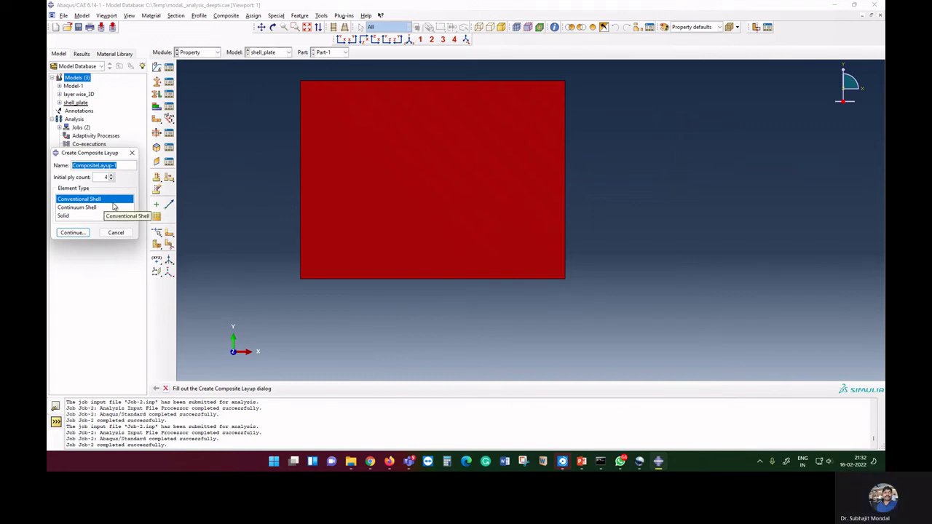
click(73, 232)
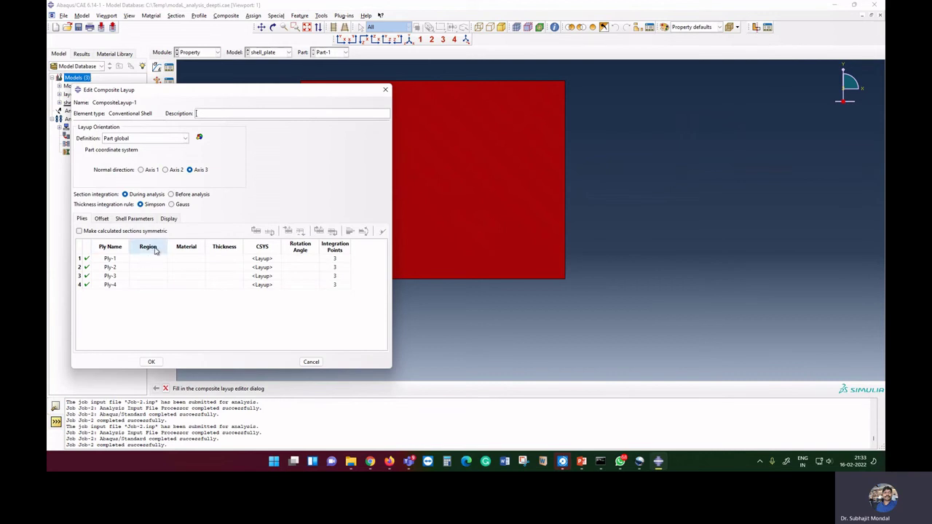
double_click(153, 248)
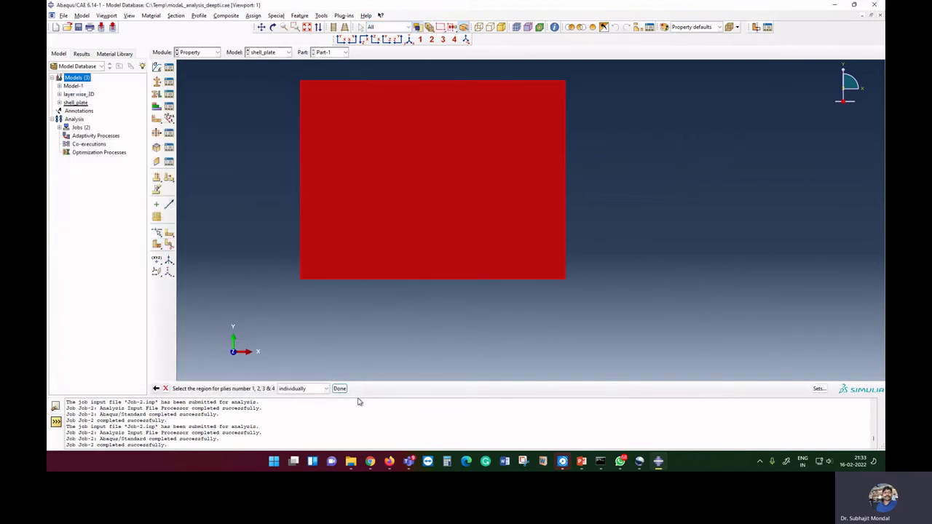
click(339, 388)
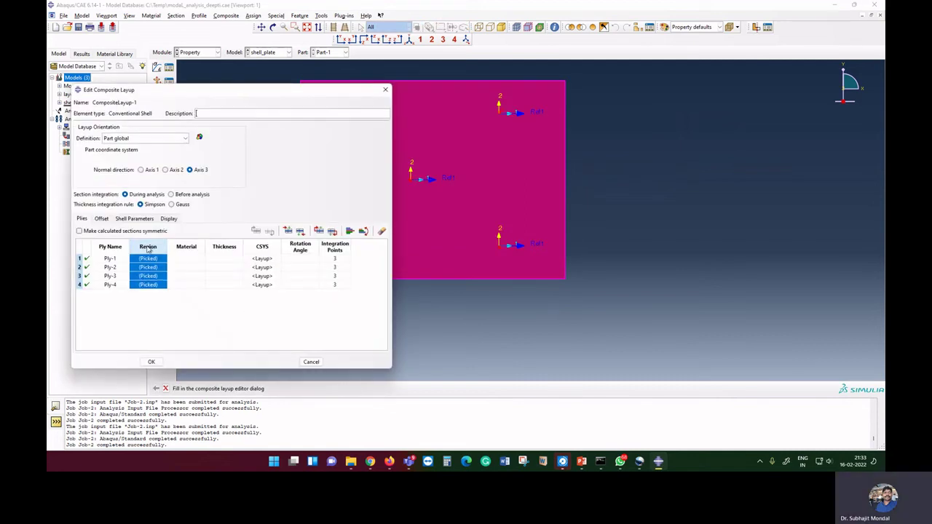
- Assign Material-1 to all four plies of the composite layup
click(187, 259)
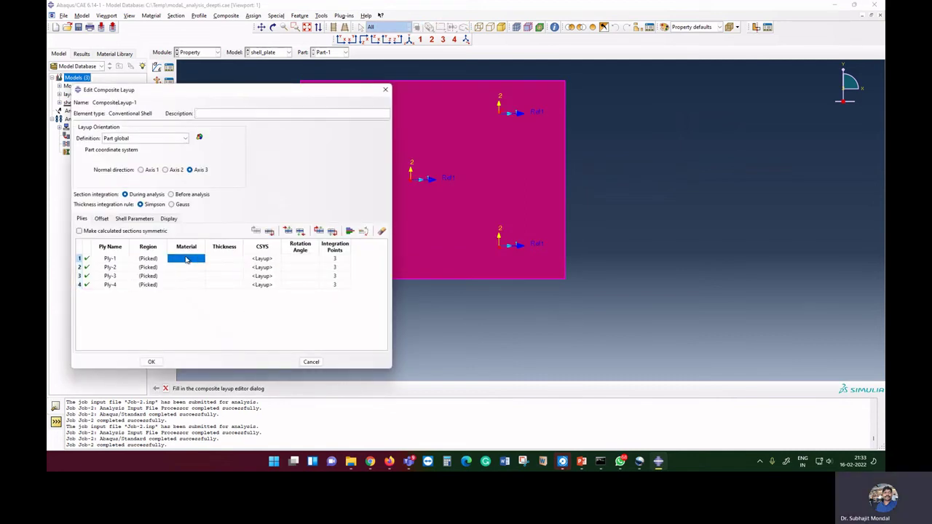
double_click(198, 249)
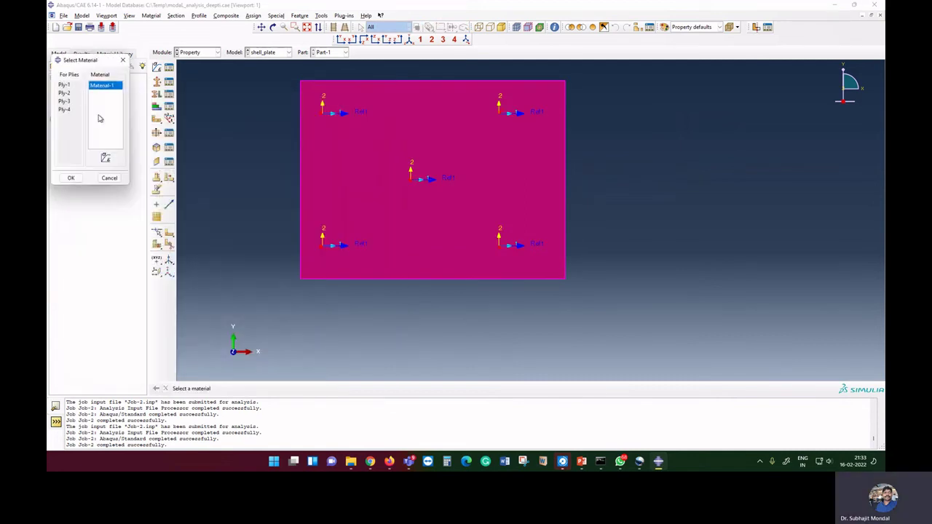
click(71, 179)
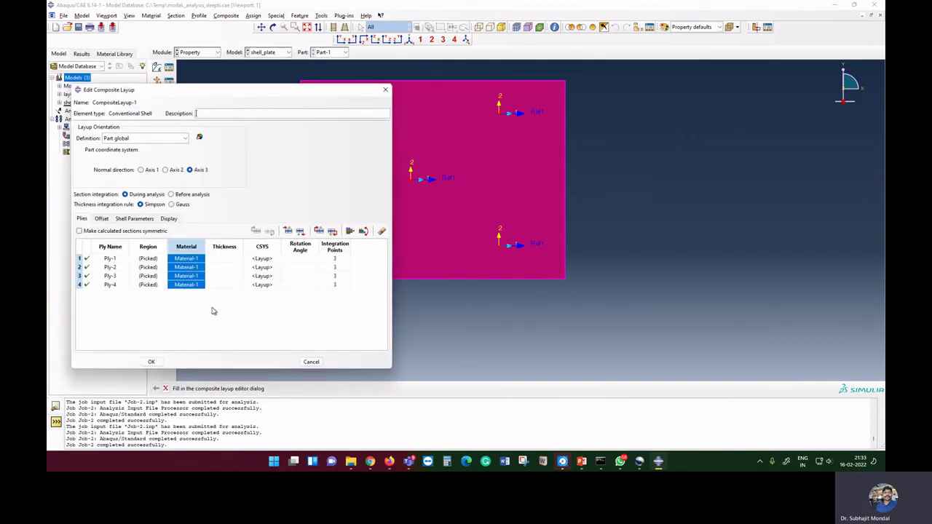
- Set the thickness of Ply-1 through Ply-4 to 2.5E-3 each
double_click(229, 259)
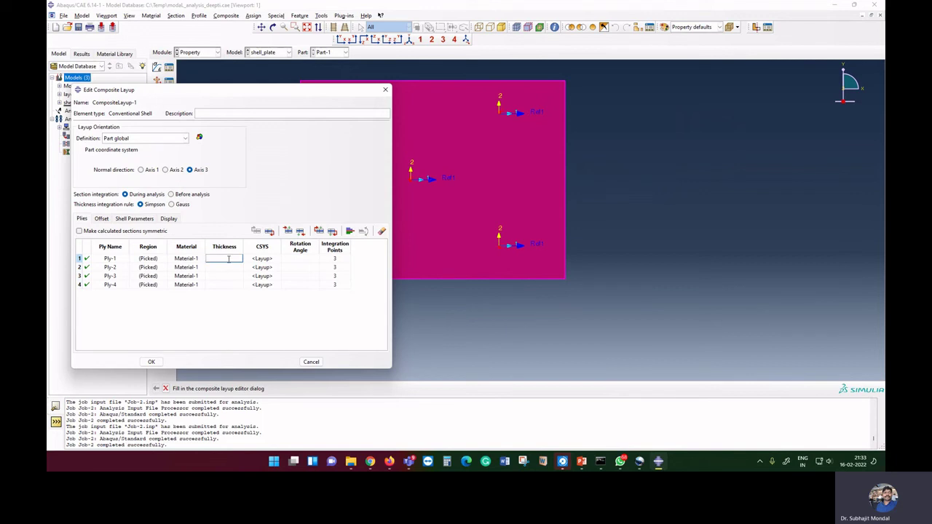
text(2.5E-3)
key(Return)
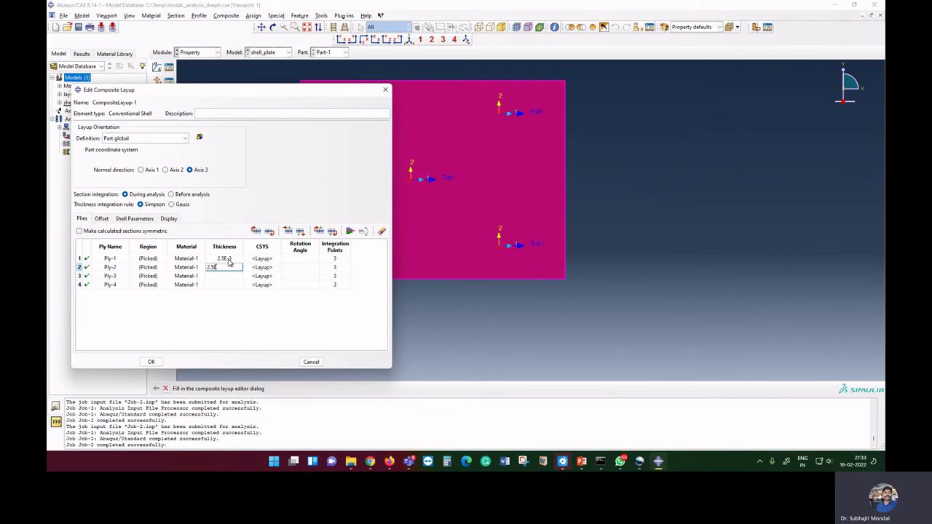
key(Tab)
key(Down)
key(Left)
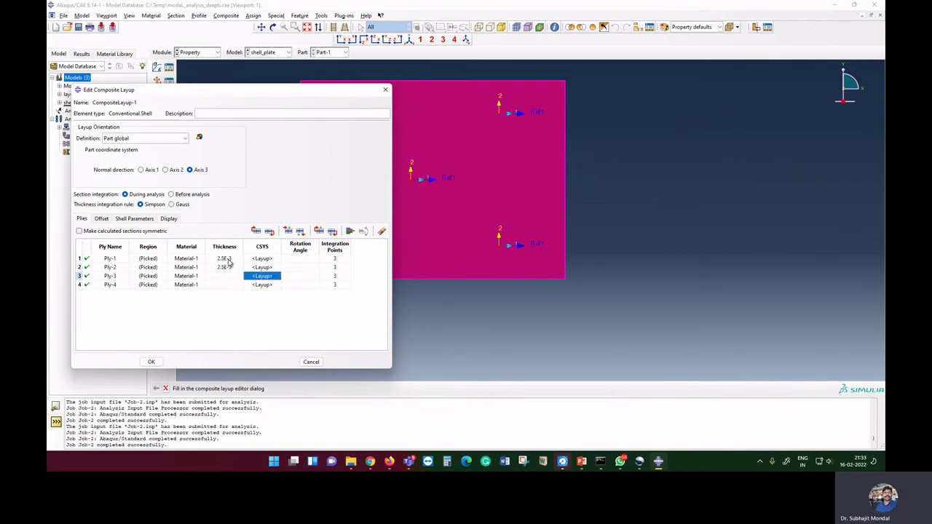
text(2.5)
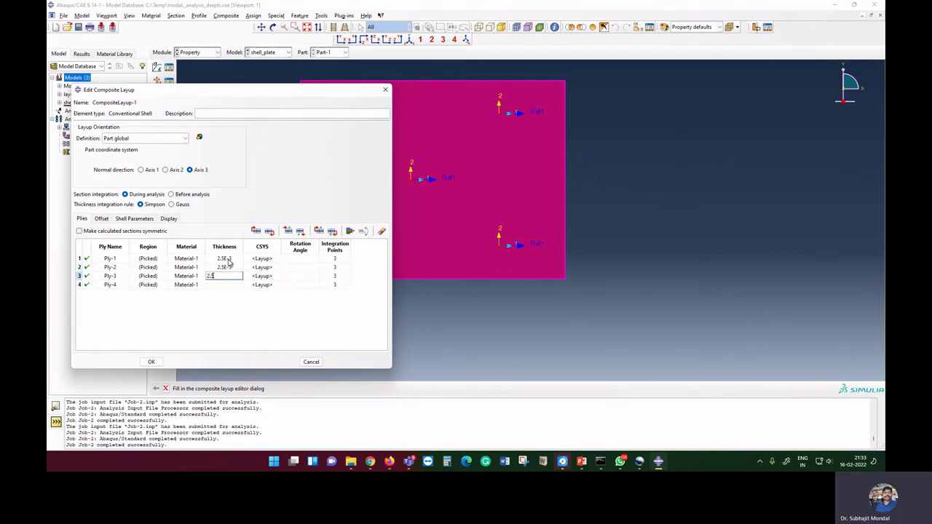
text(E-3)
key(Down)
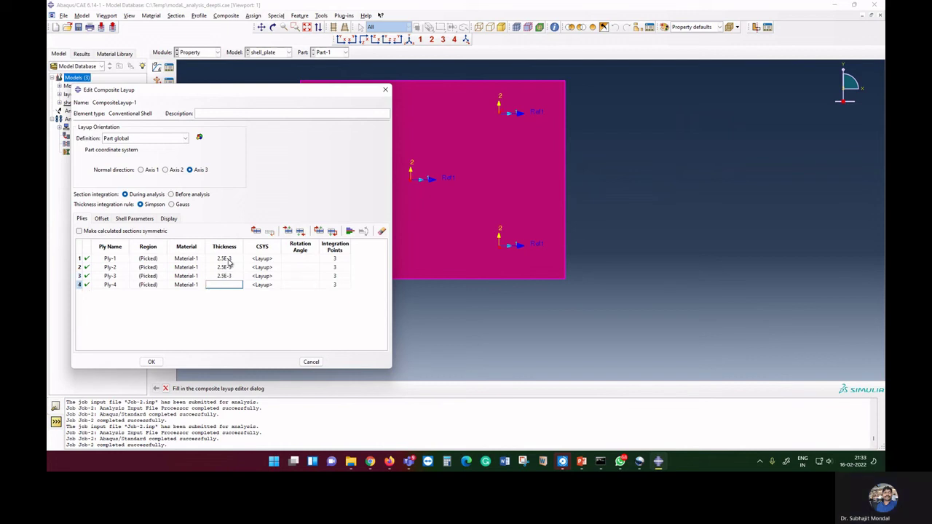
text(2.5E-3)
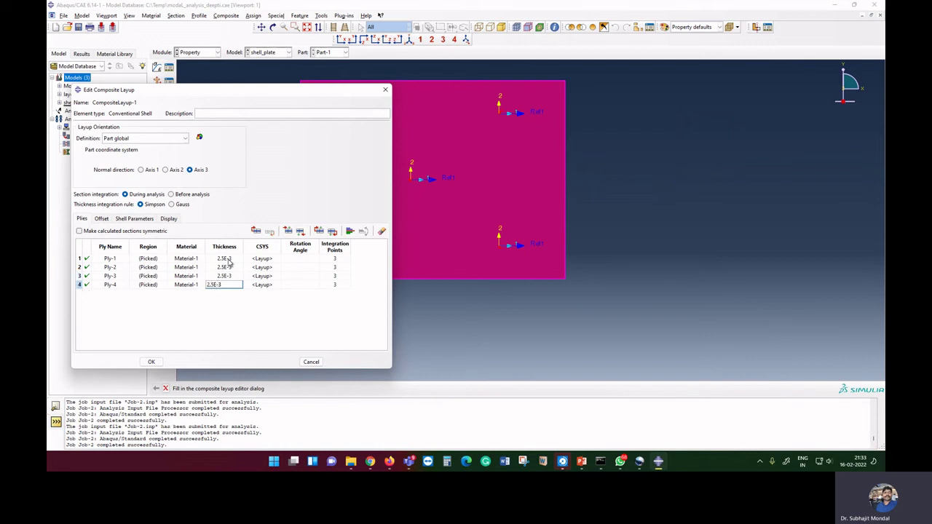
key(Return)
- Orient all four plies to the layup coordinate system with a rotation of 0 degrees
click(274, 249)
double_click(273, 249)
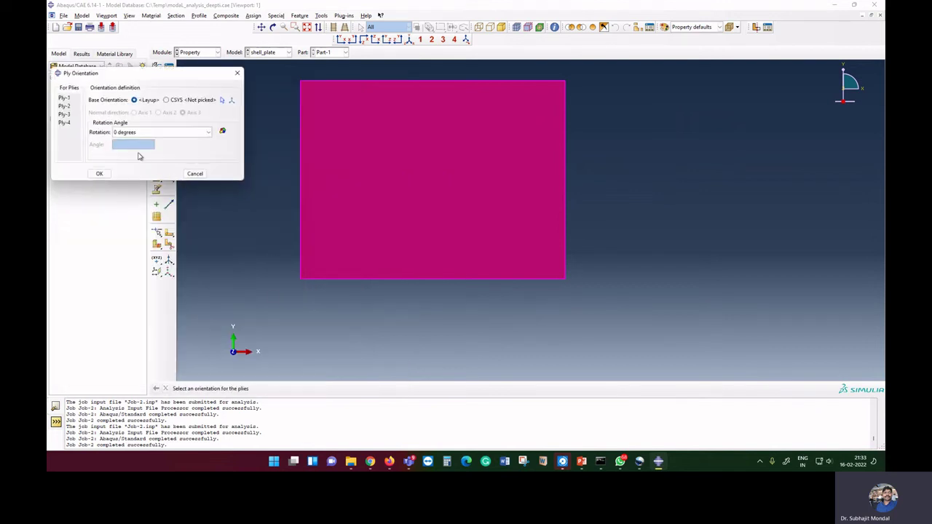
click(99, 174)
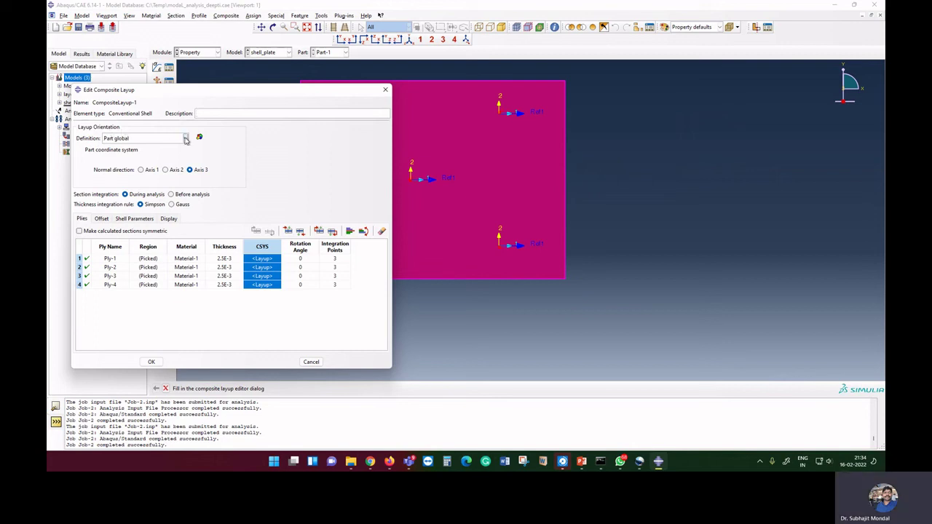
click(162, 140)
click(148, 158)
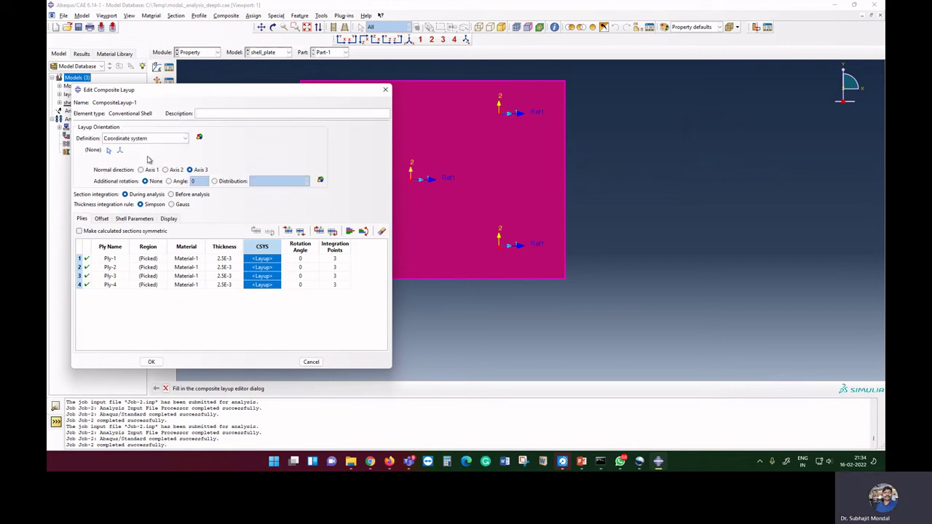
click(155, 140)
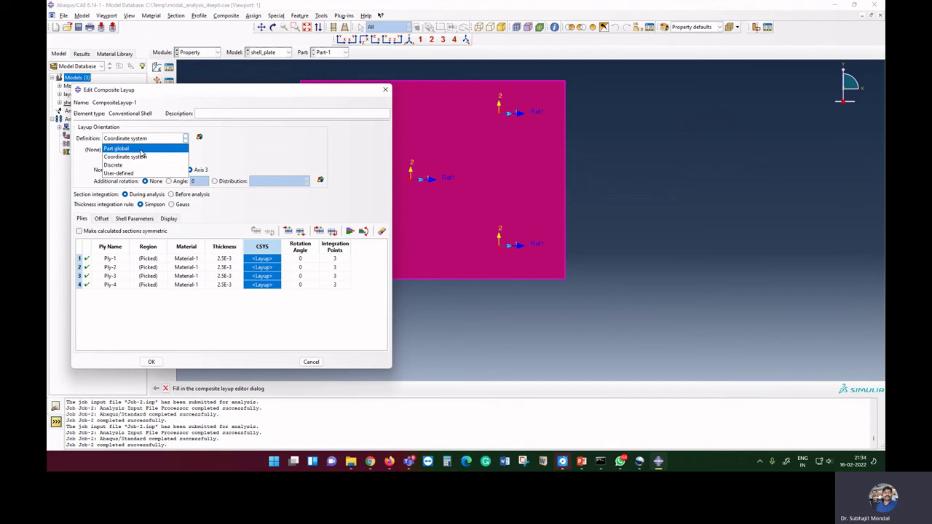
click(142, 150)
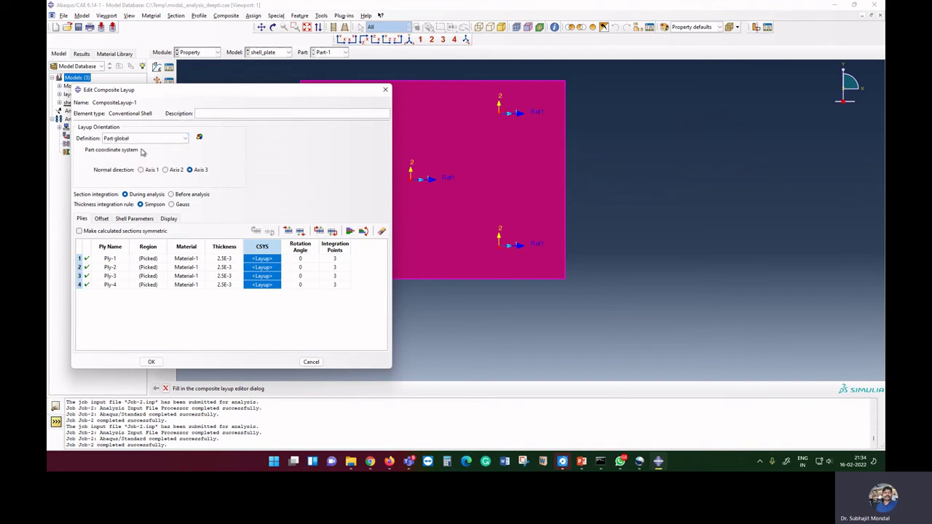
- Accept the four-ply composite layup, then reopen it to review the ply table without changing it
click(153, 363)
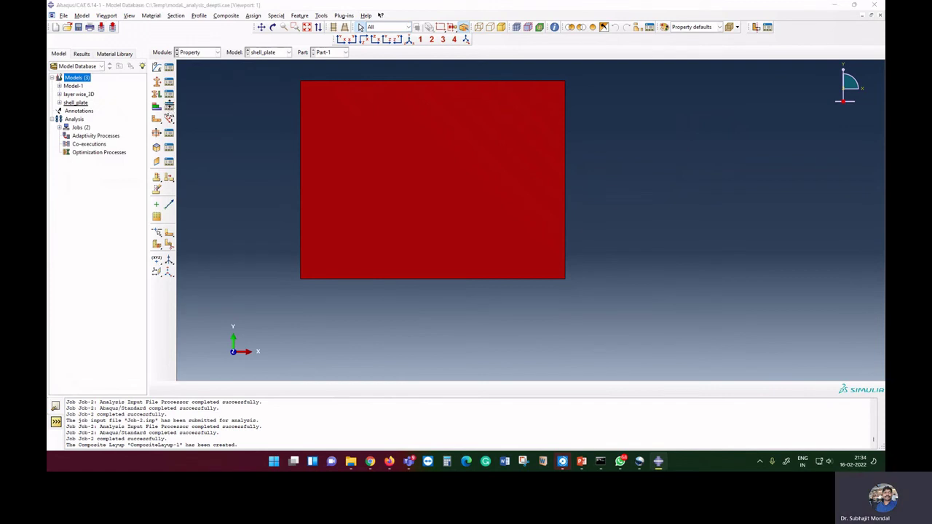
click(169, 108)
click(101, 149)
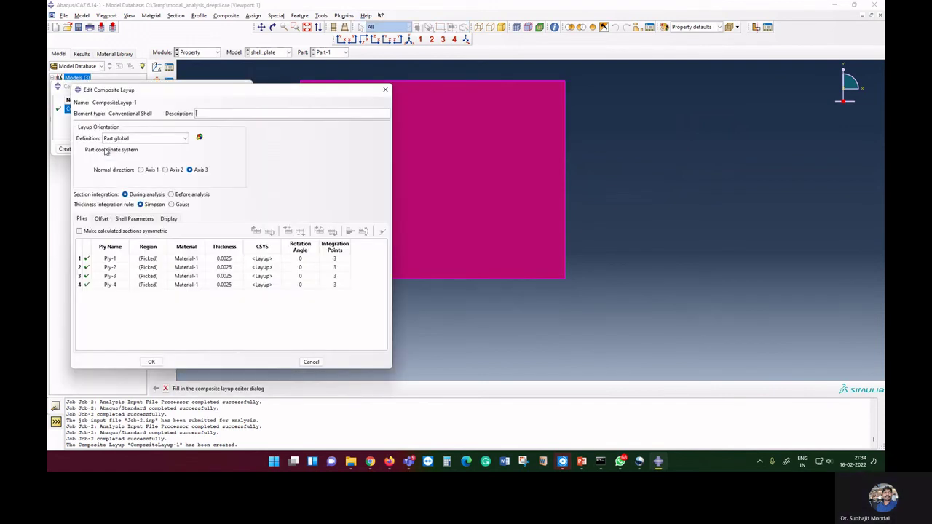
click(311, 361)
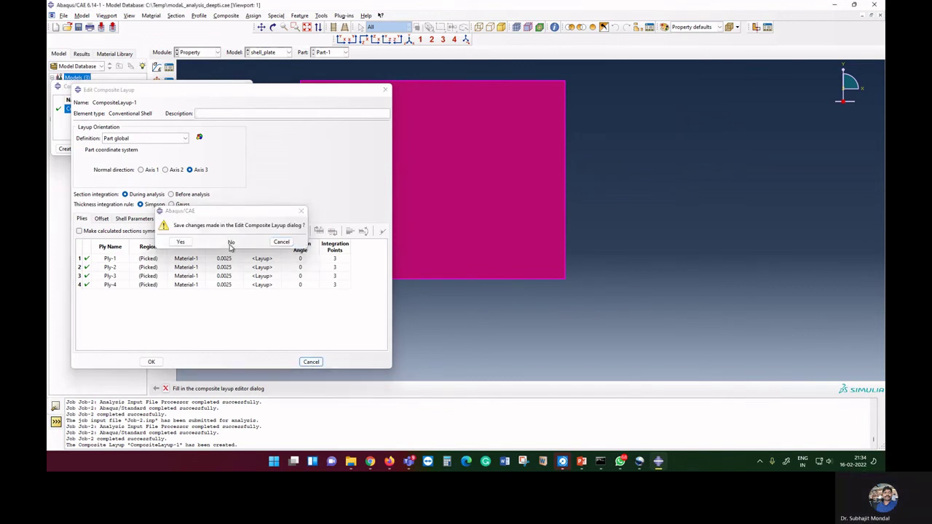
click(230, 244)
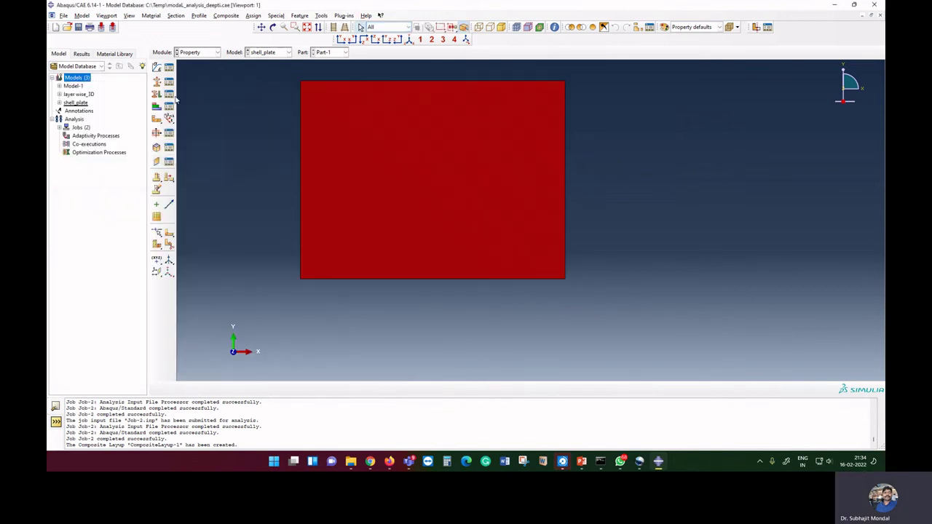
- Delete the leftover Section-1 assignment from the plate and check the section and section assignment lists for remaining entries
click(169, 95)
click(118, 135)
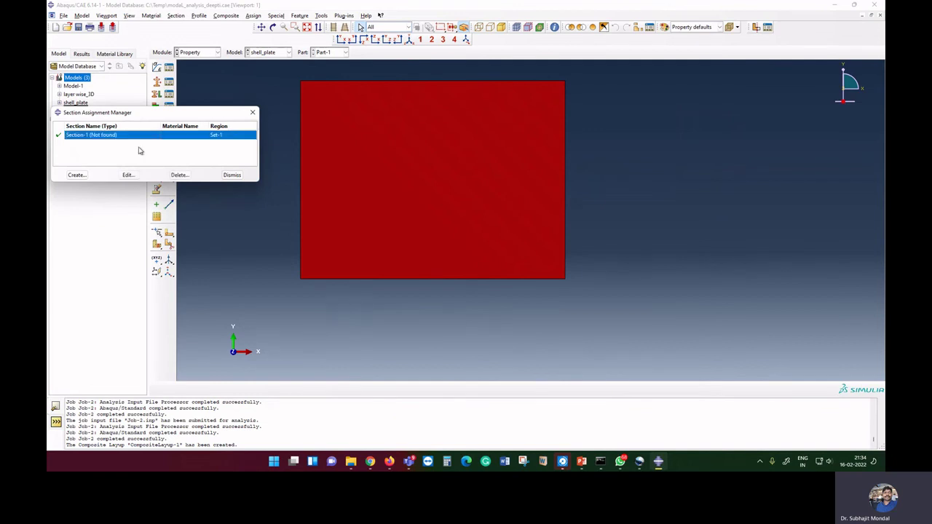
click(179, 175)
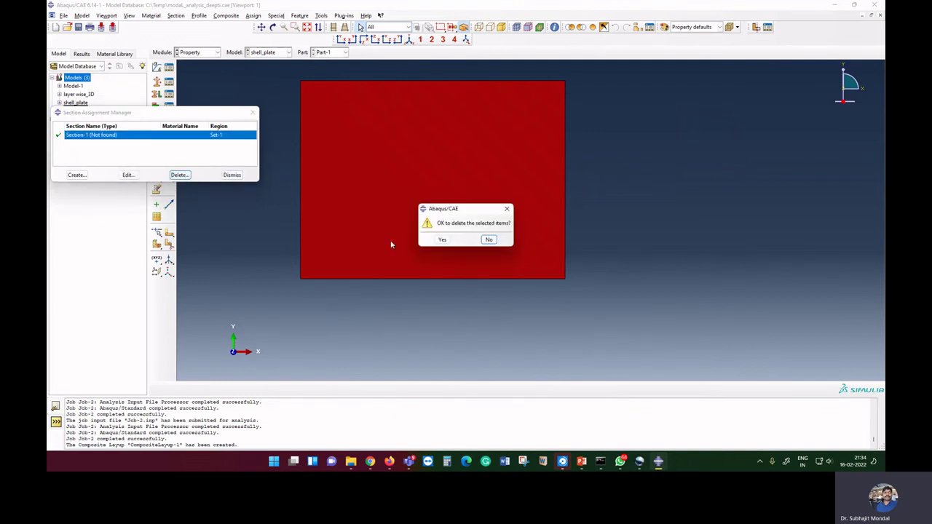
click(437, 239)
click(233, 176)
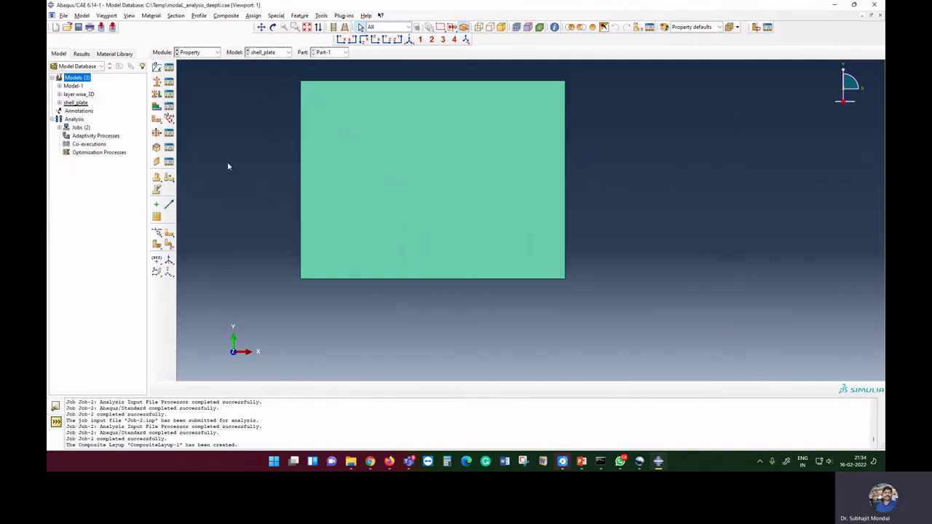
click(172, 83)
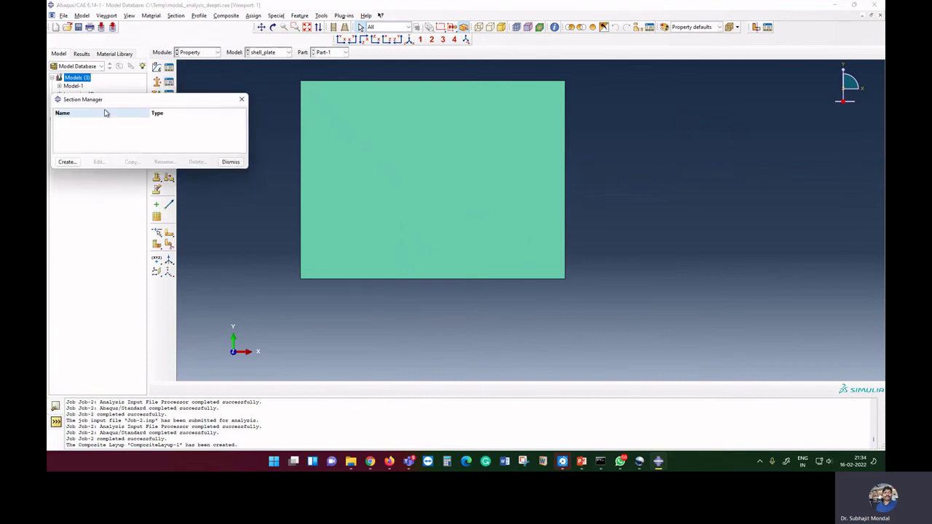
click(222, 156)
click(169, 94)
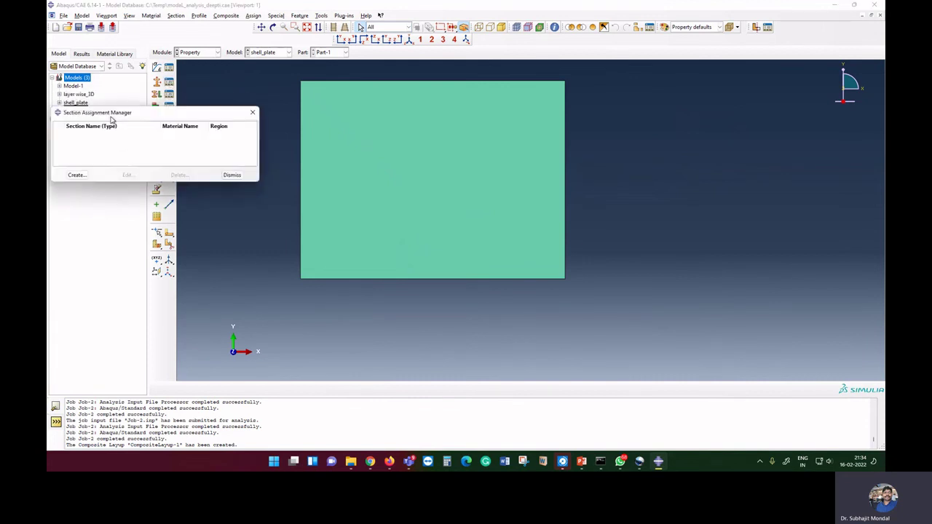
click(252, 113)
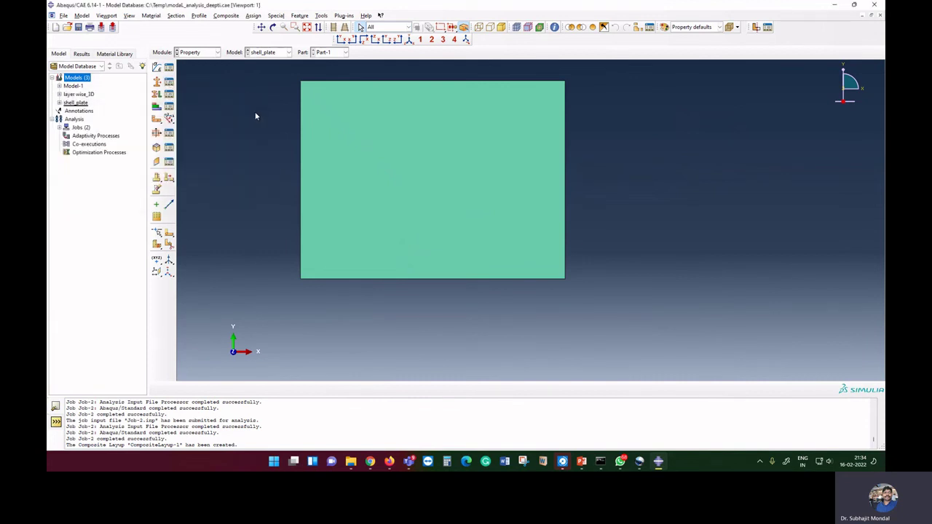
- Review the thickness, orientation and rotation angle of the four plies in the composite layup
click(169, 108)
click(100, 149)
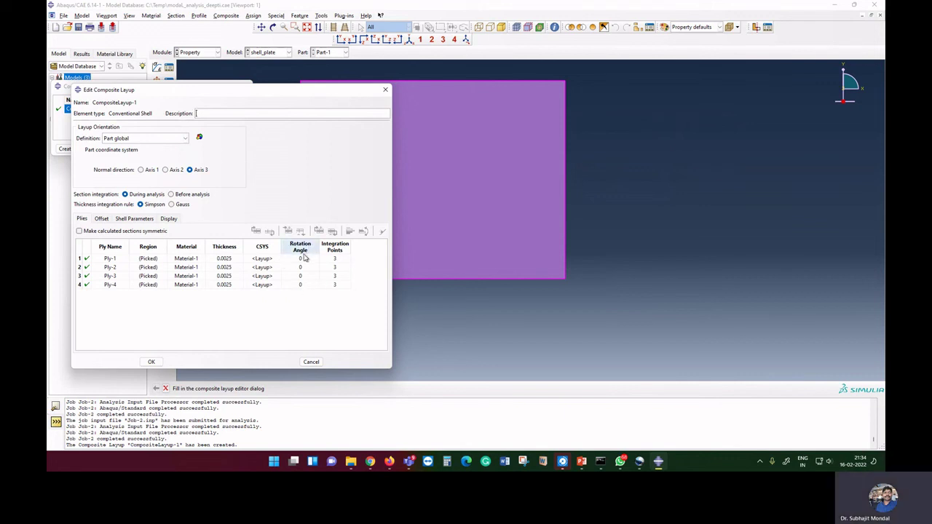
click(152, 362)
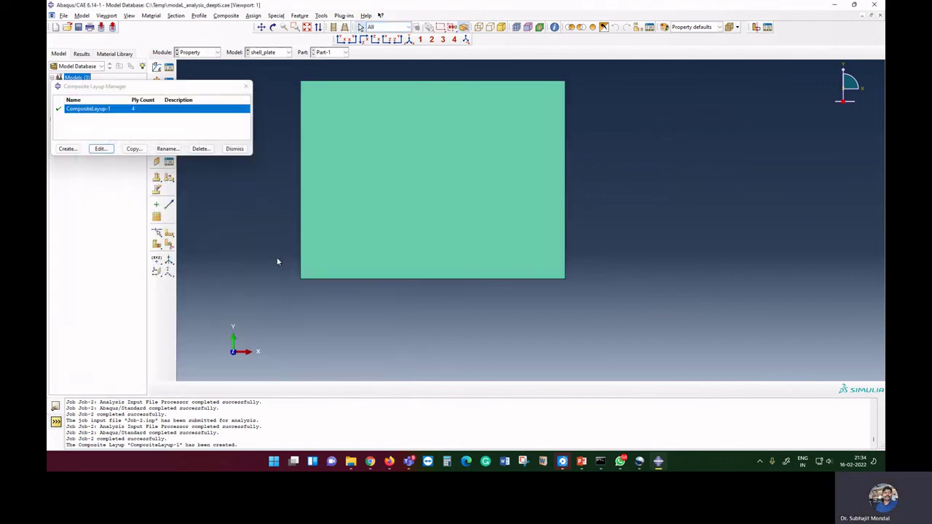
click(234, 148)
- Submit Job-2 for the shell_plate model with the all-0-degree layup, overwriting the existing job files
click(207, 53)
click(193, 129)
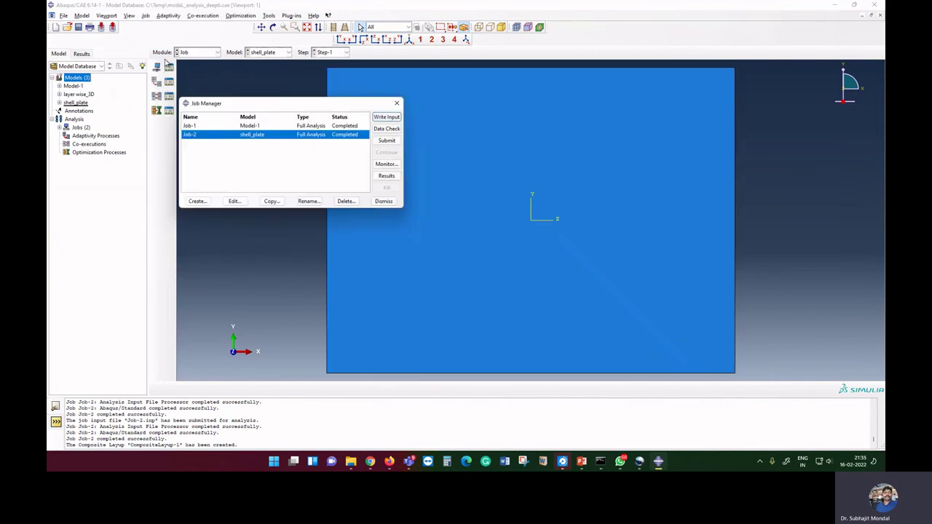
click(386, 140)
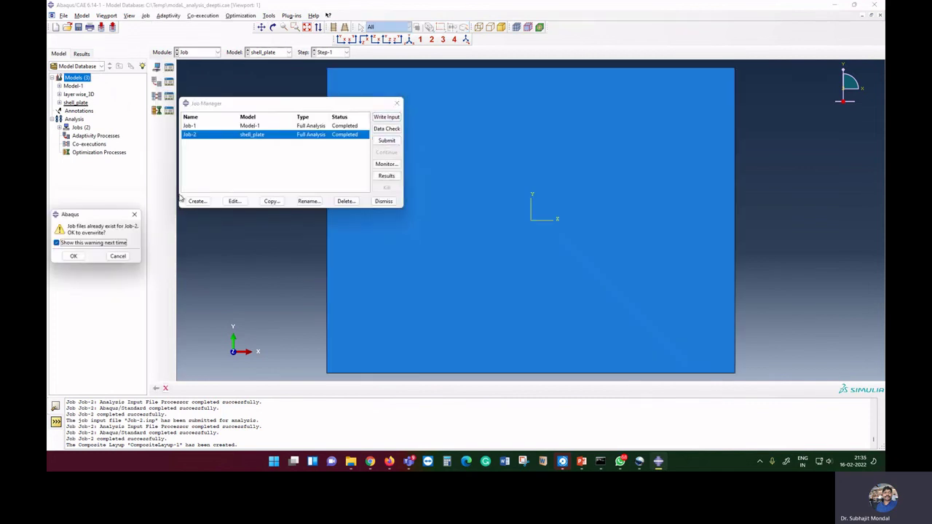
click(73, 255)
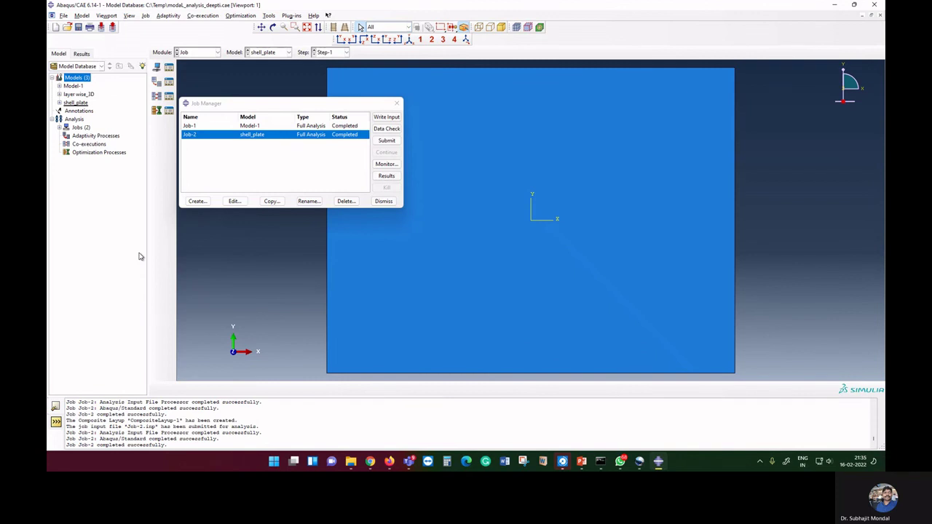
- Open the Job-2 results, plot displacement contours on the deformed plate and step through modes 1 to 5
click(390, 179)
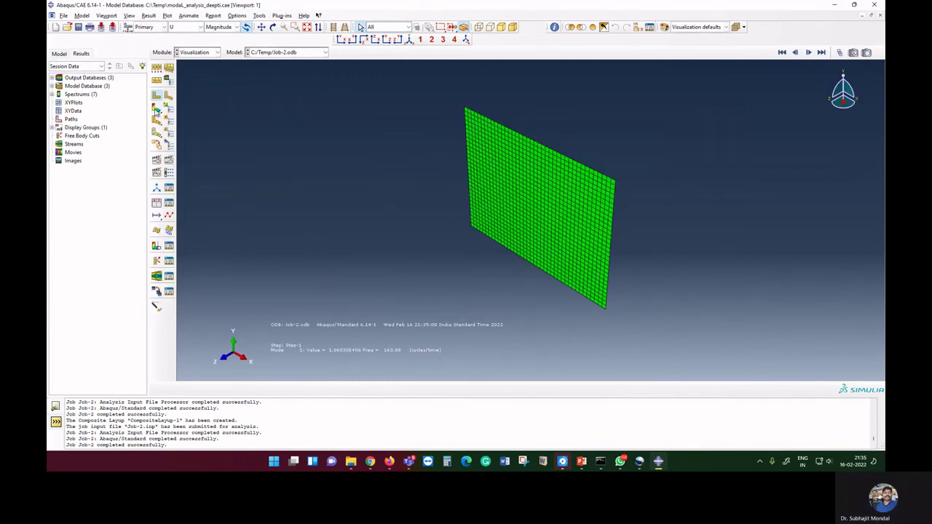
click(156, 109)
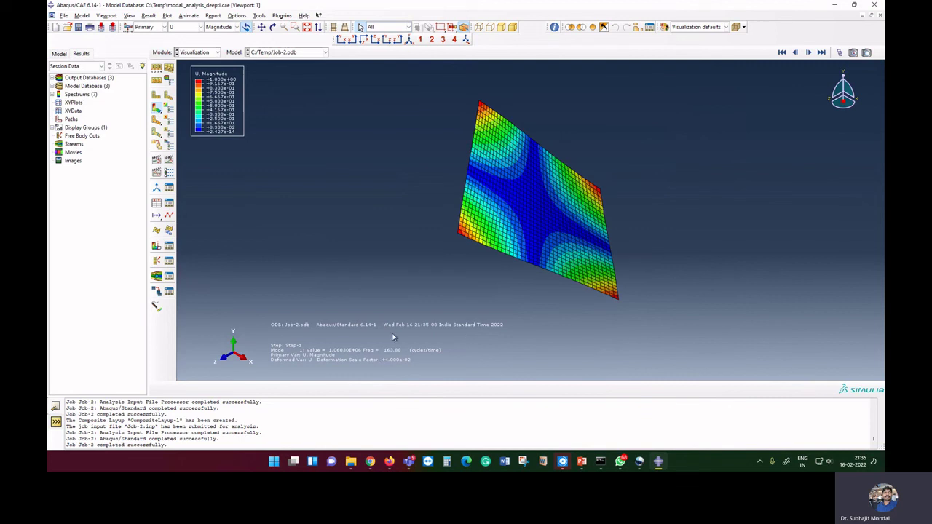
click(808, 54)
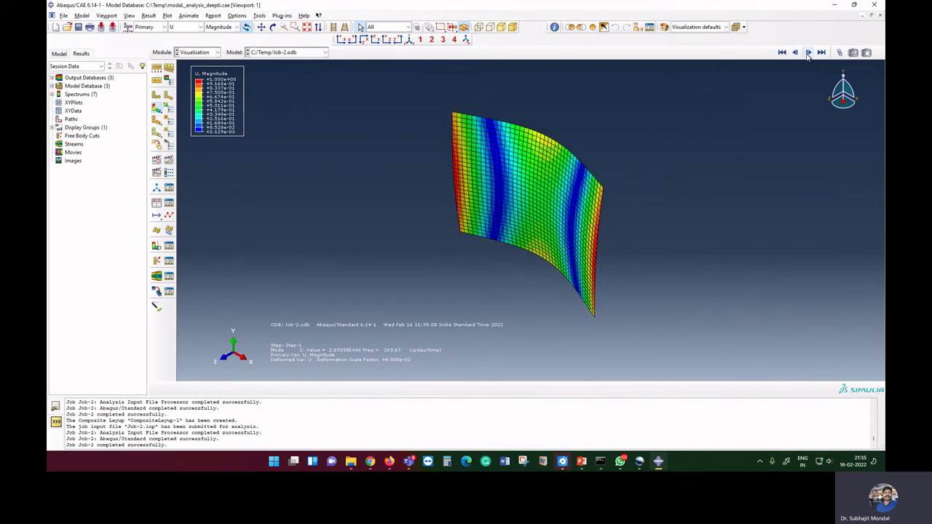
click(807, 54)
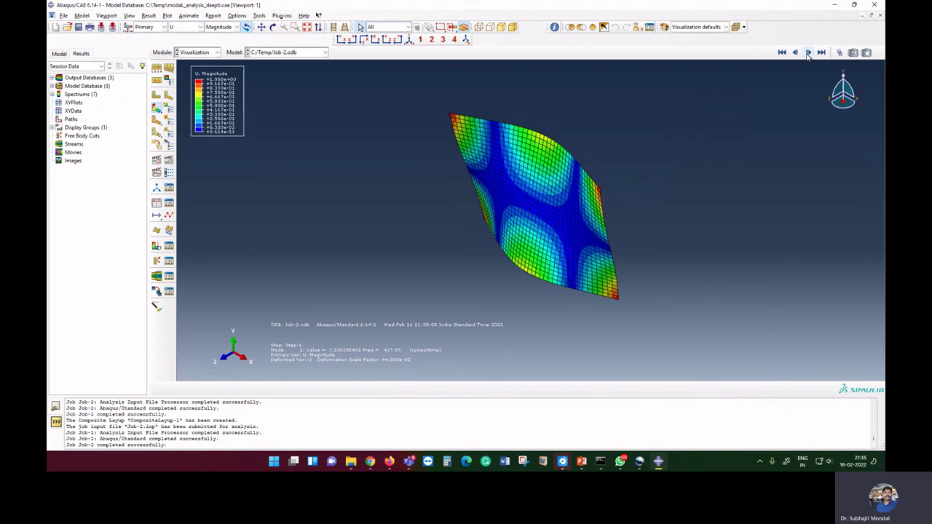
click(808, 54)
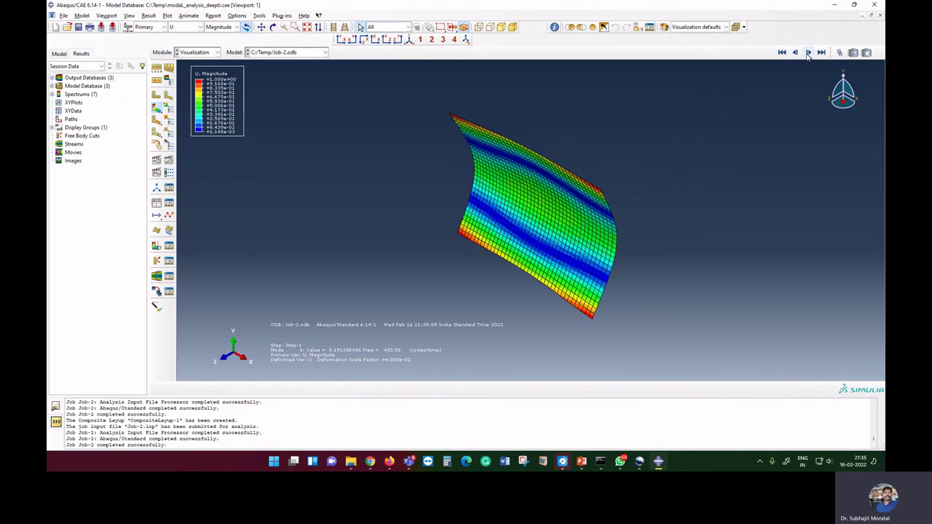
click(808, 54)
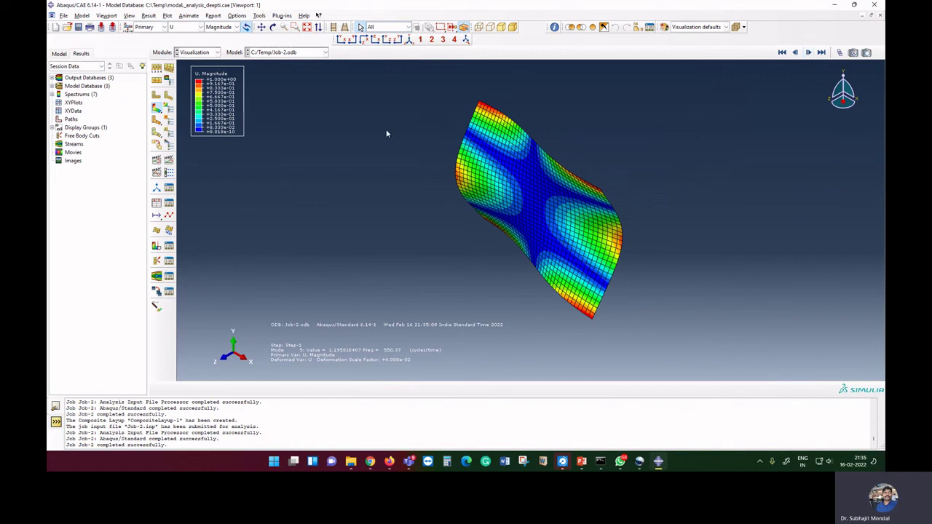
- Return to the Property module and set the rotation angle of Ply-2 in the composite layup to 90 degrees
click(196, 53)
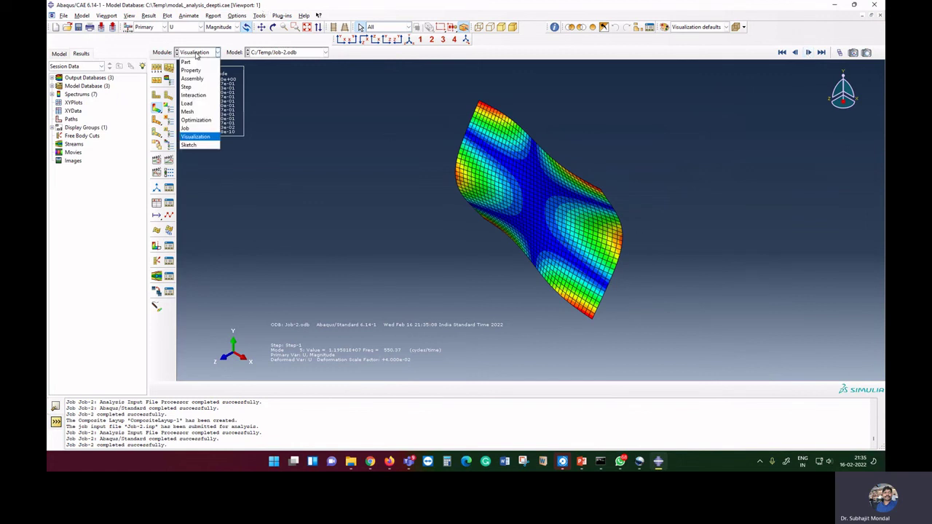
click(202, 74)
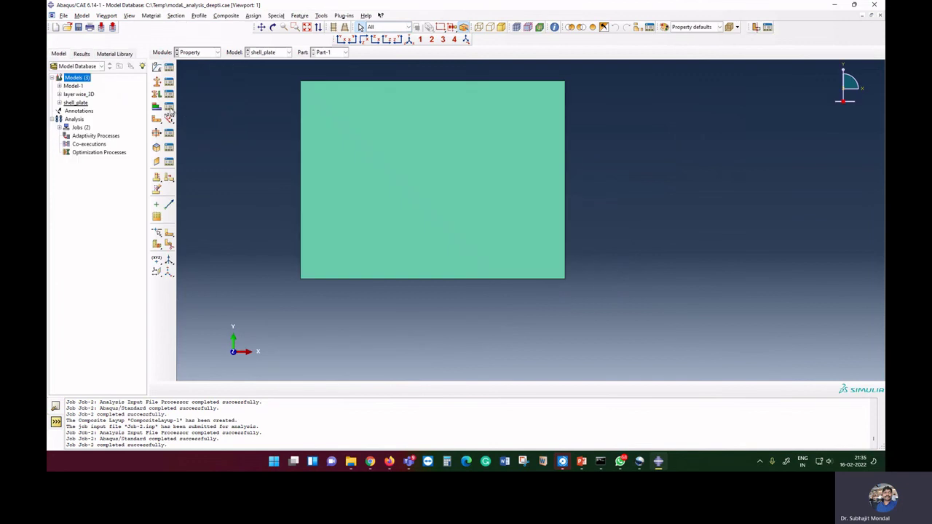
click(169, 112)
click(101, 148)
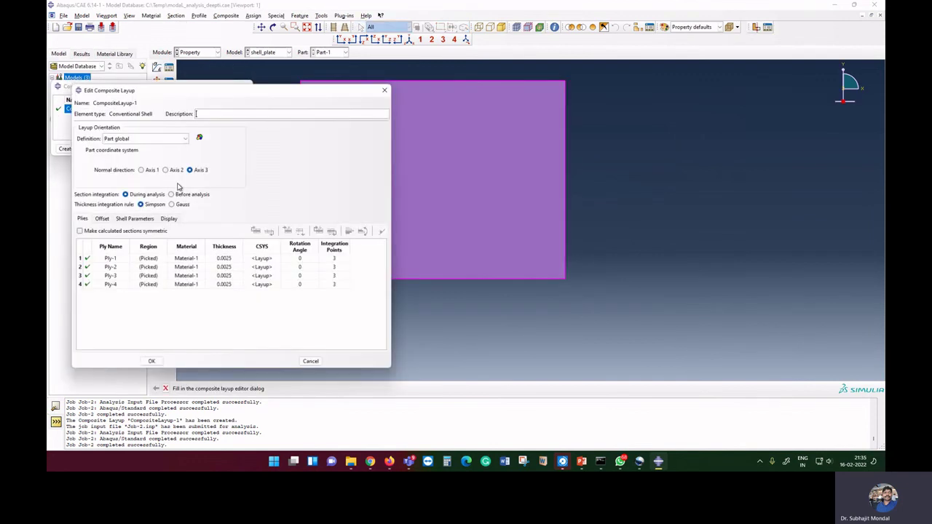
click(299, 268)
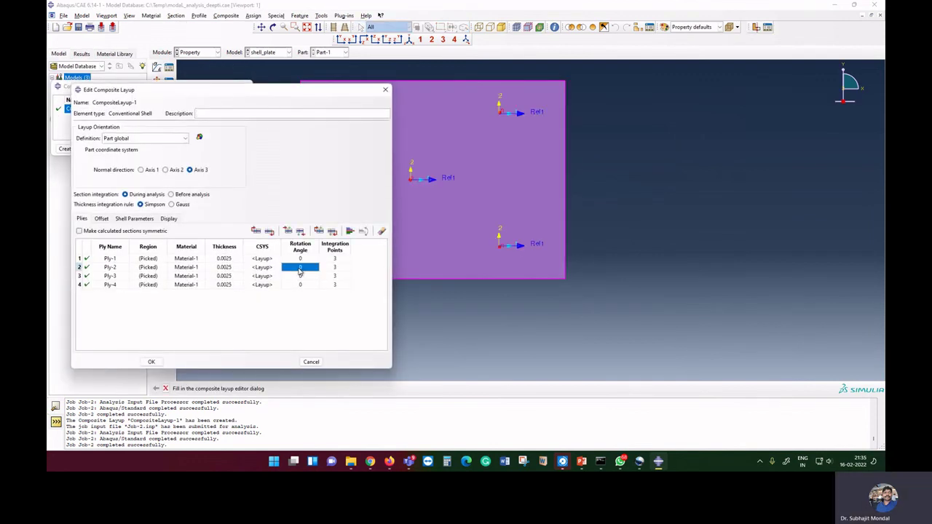
double_click(302, 269)
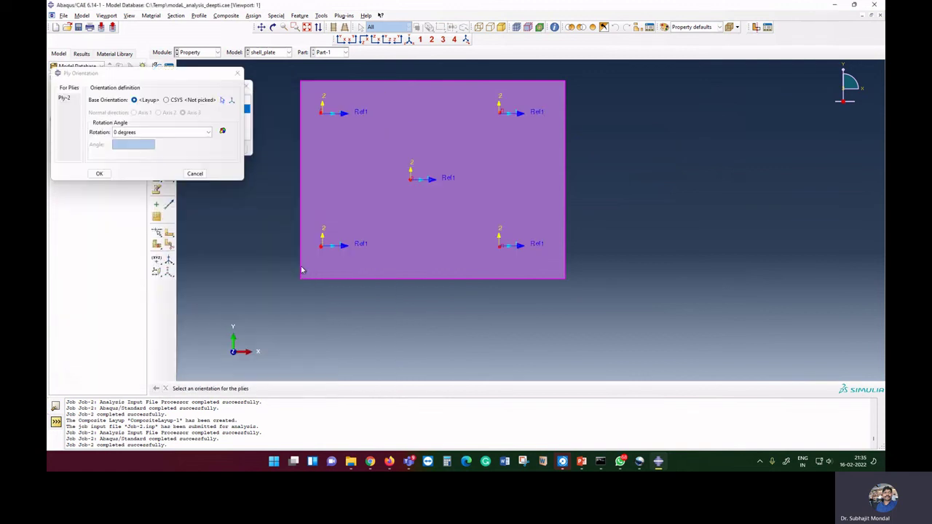
click(148, 133)
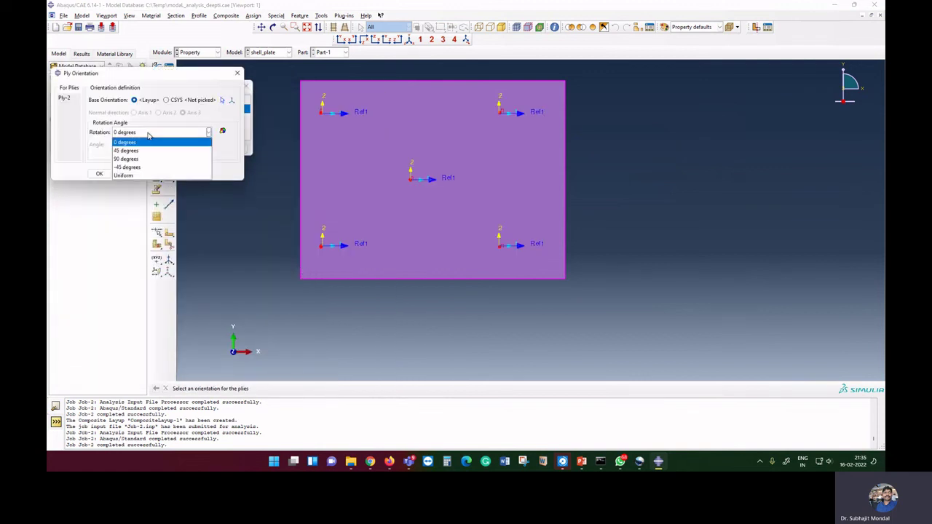
click(143, 168)
click(100, 174)
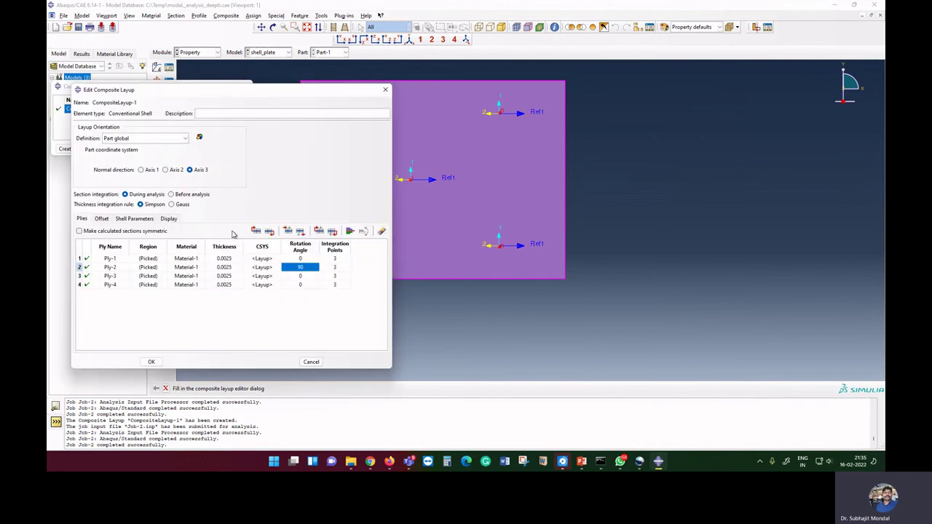
- Set the rotation angle of Ply-4 to 90 degrees and save the changes to the composite layup
double_click(311, 286)
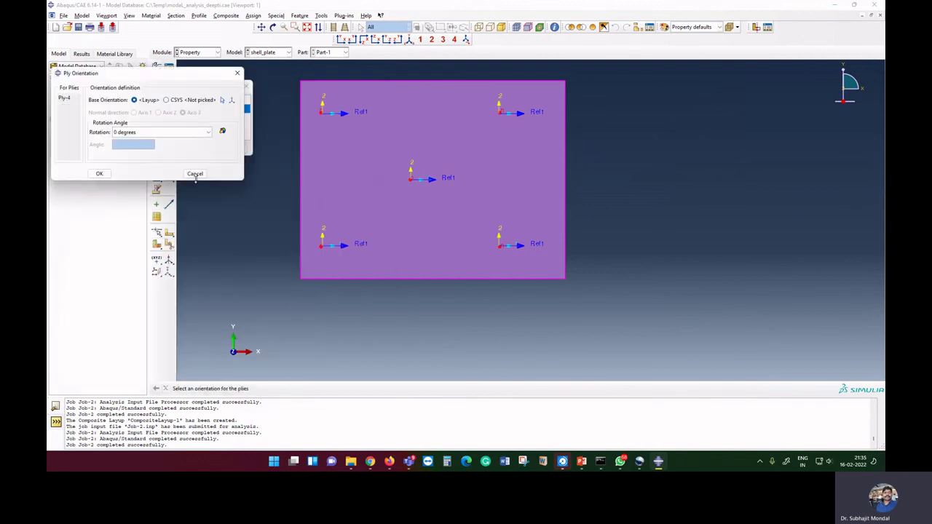
click(166, 133)
click(135, 159)
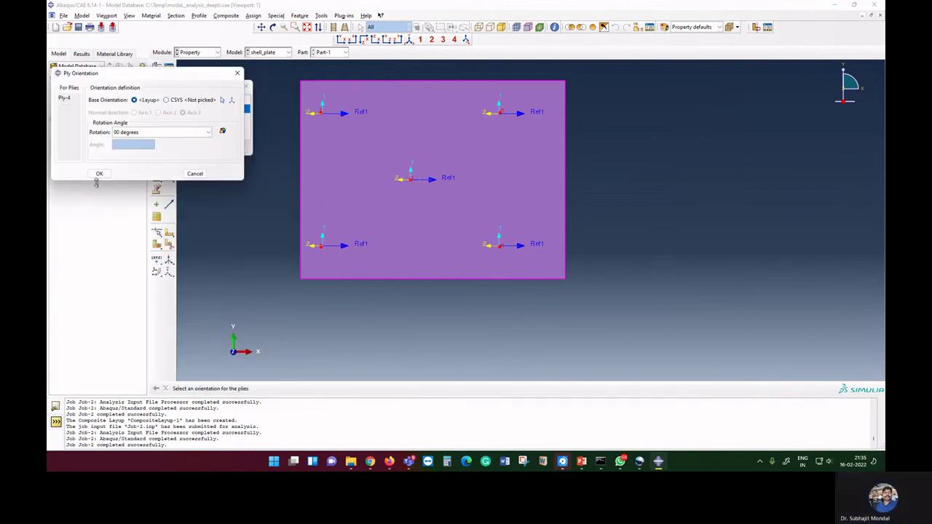
click(100, 174)
click(311, 362)
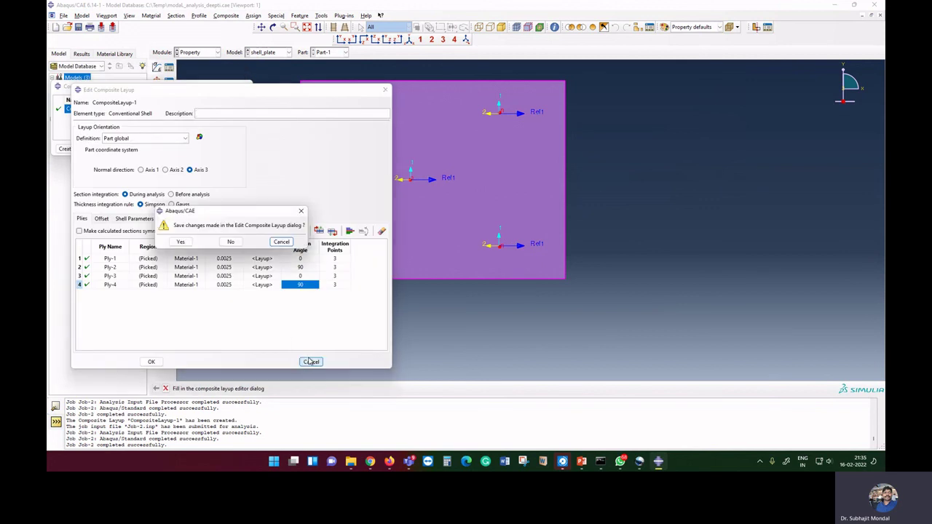
click(183, 242)
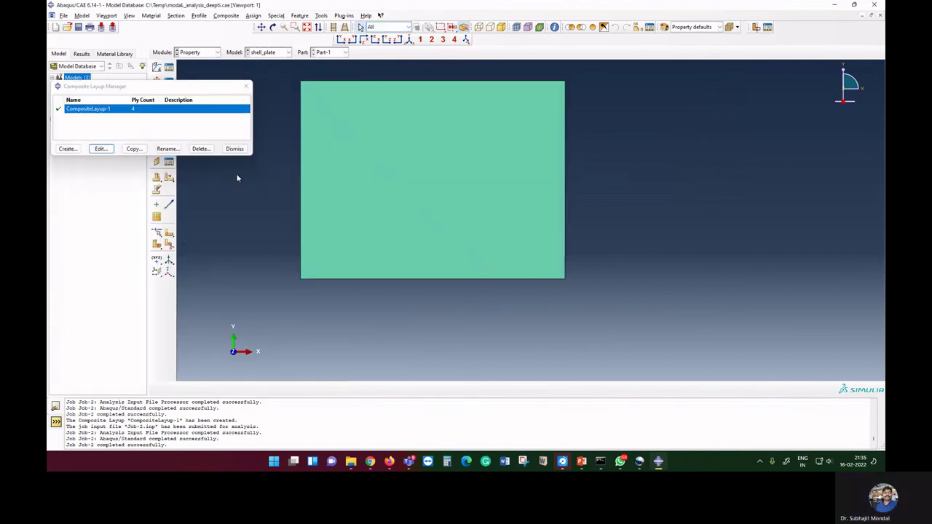
click(234, 148)
- Resubmit Job-2 with the 0/90/0/90 layup, overwriting the existing job files
click(208, 53)
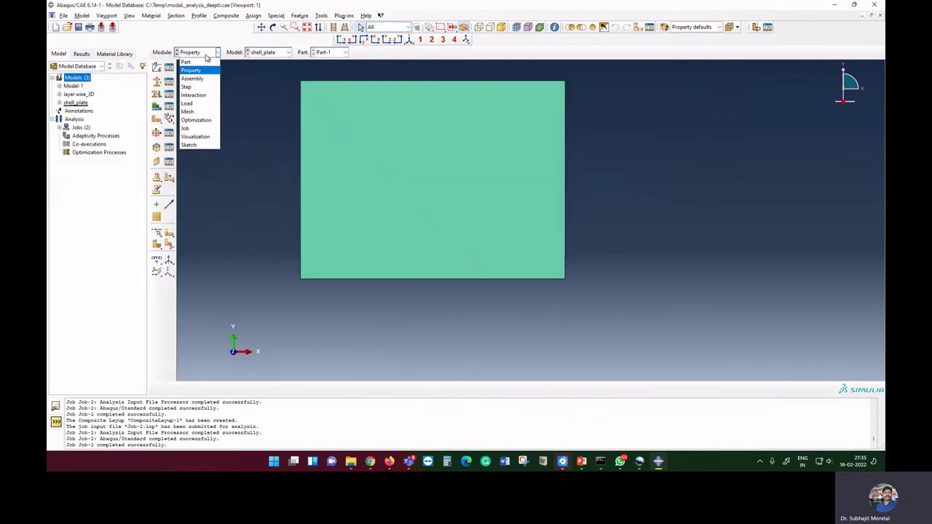
click(203, 128)
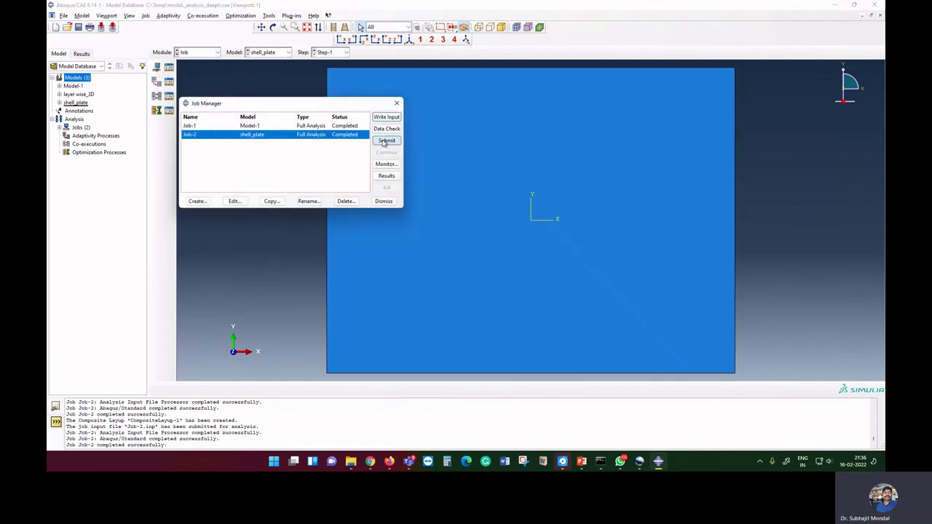
click(386, 140)
click(73, 257)
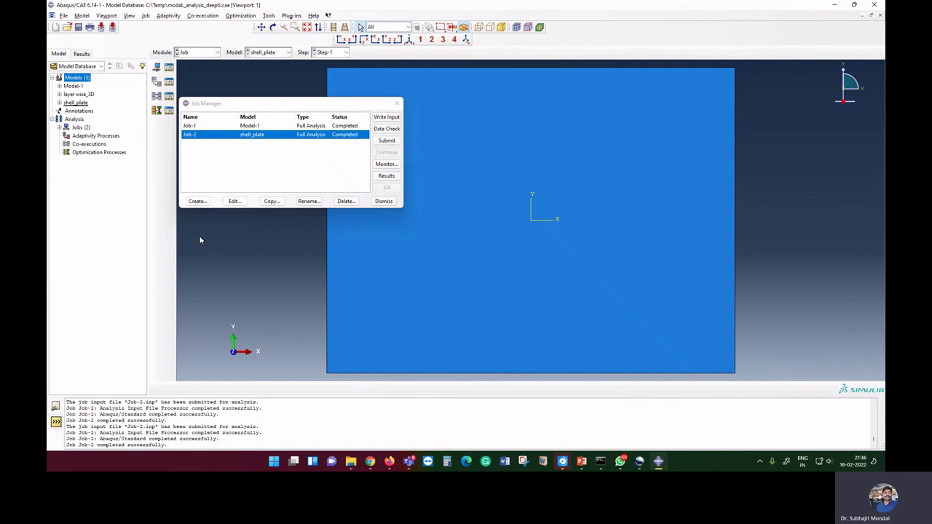
- Open the Job-2 results for the 0/90/0/90 layup to view the first mode's frequency
click(391, 184)
click(388, 177)
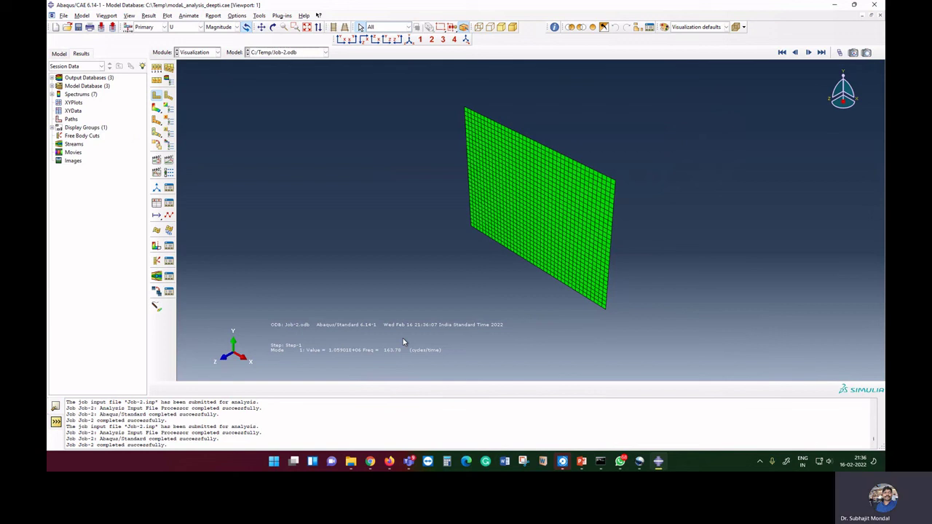
- In the Property module, view the available section types without creating a section, and open the creation options for a new composite layup
click(206, 52)
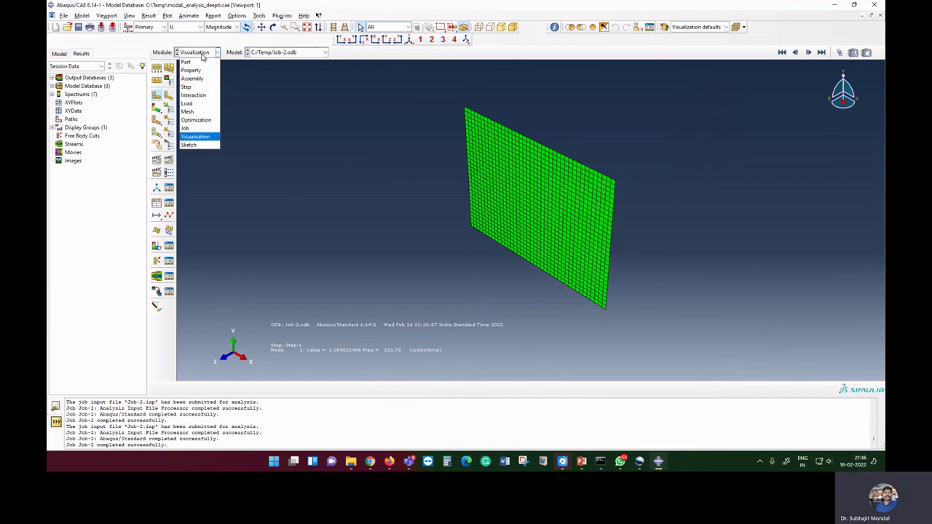
click(191, 71)
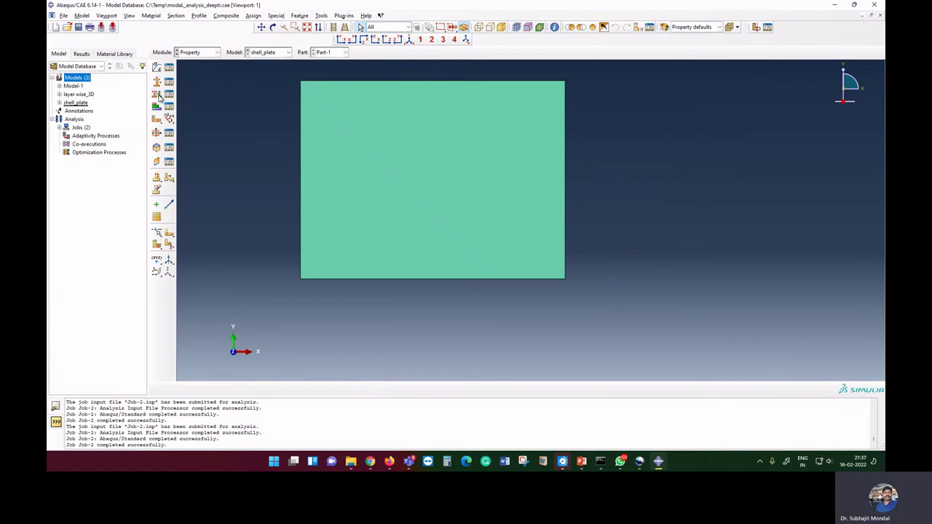
click(158, 95)
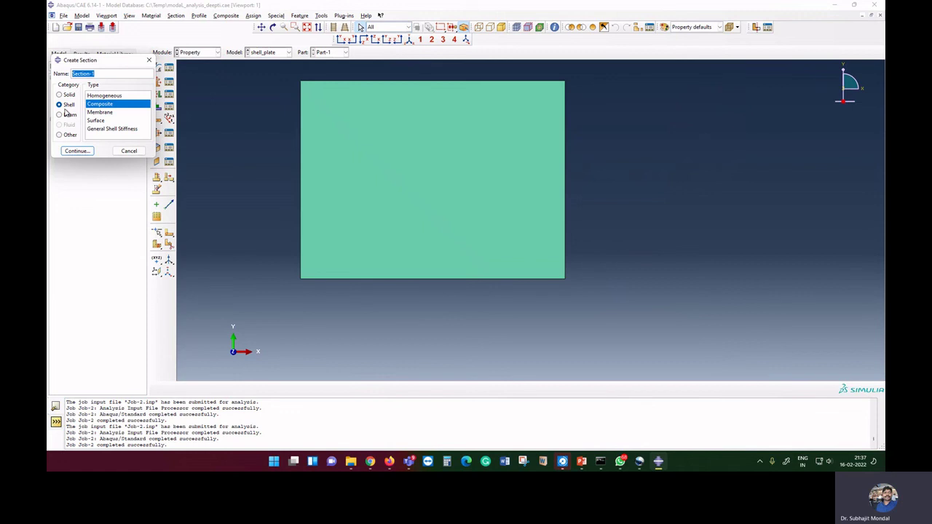
click(129, 151)
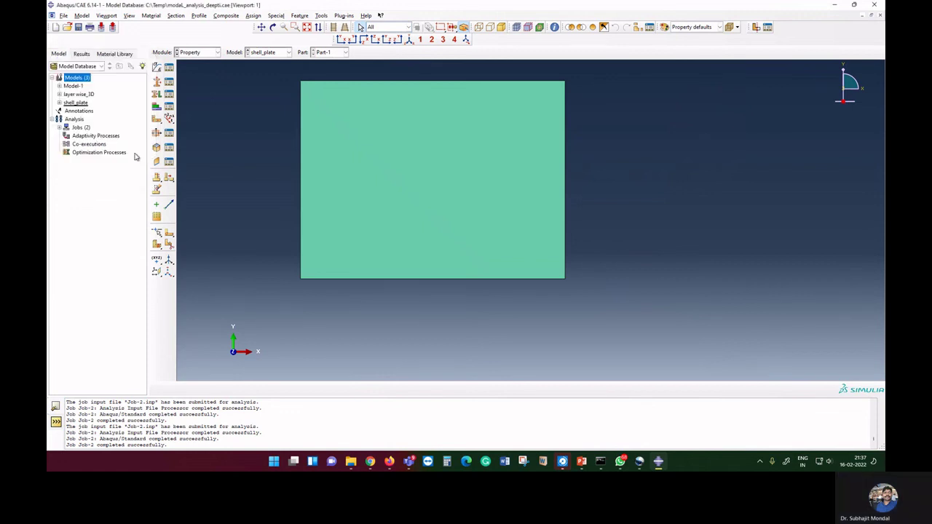
click(156, 110)
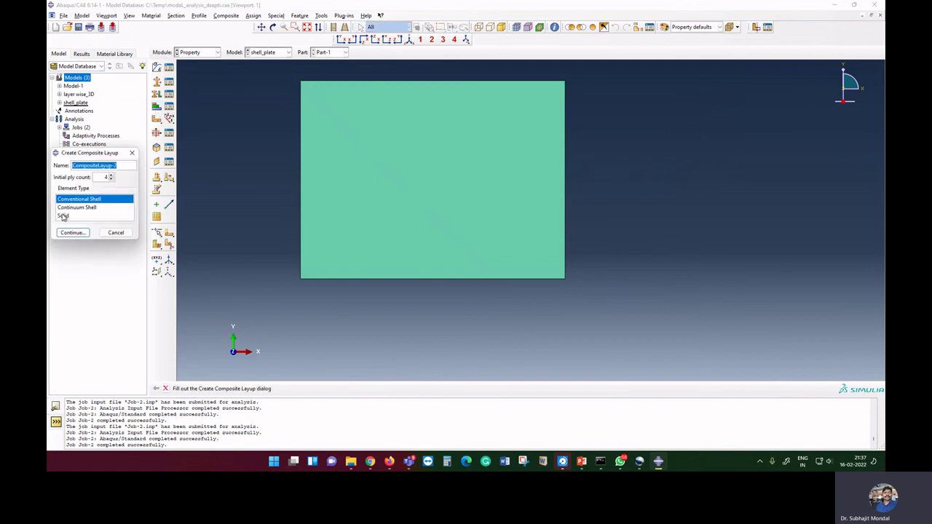